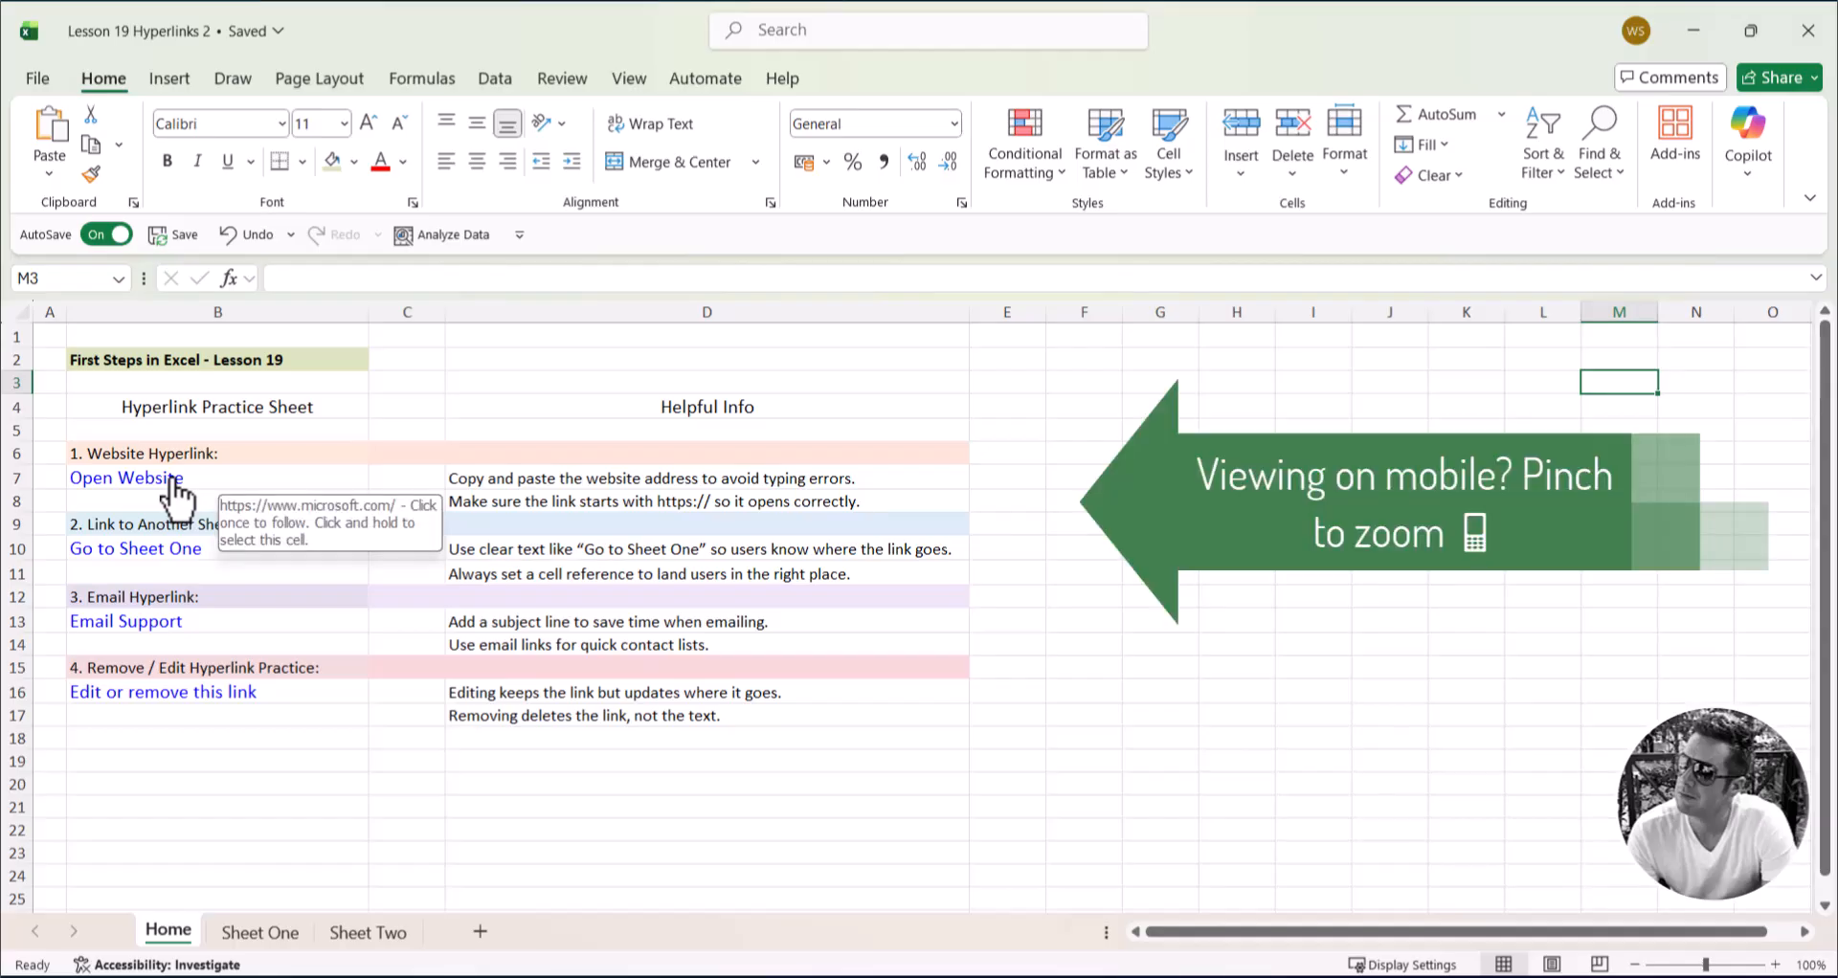
{"action": "left_click", "coordinate": [349, 481]}
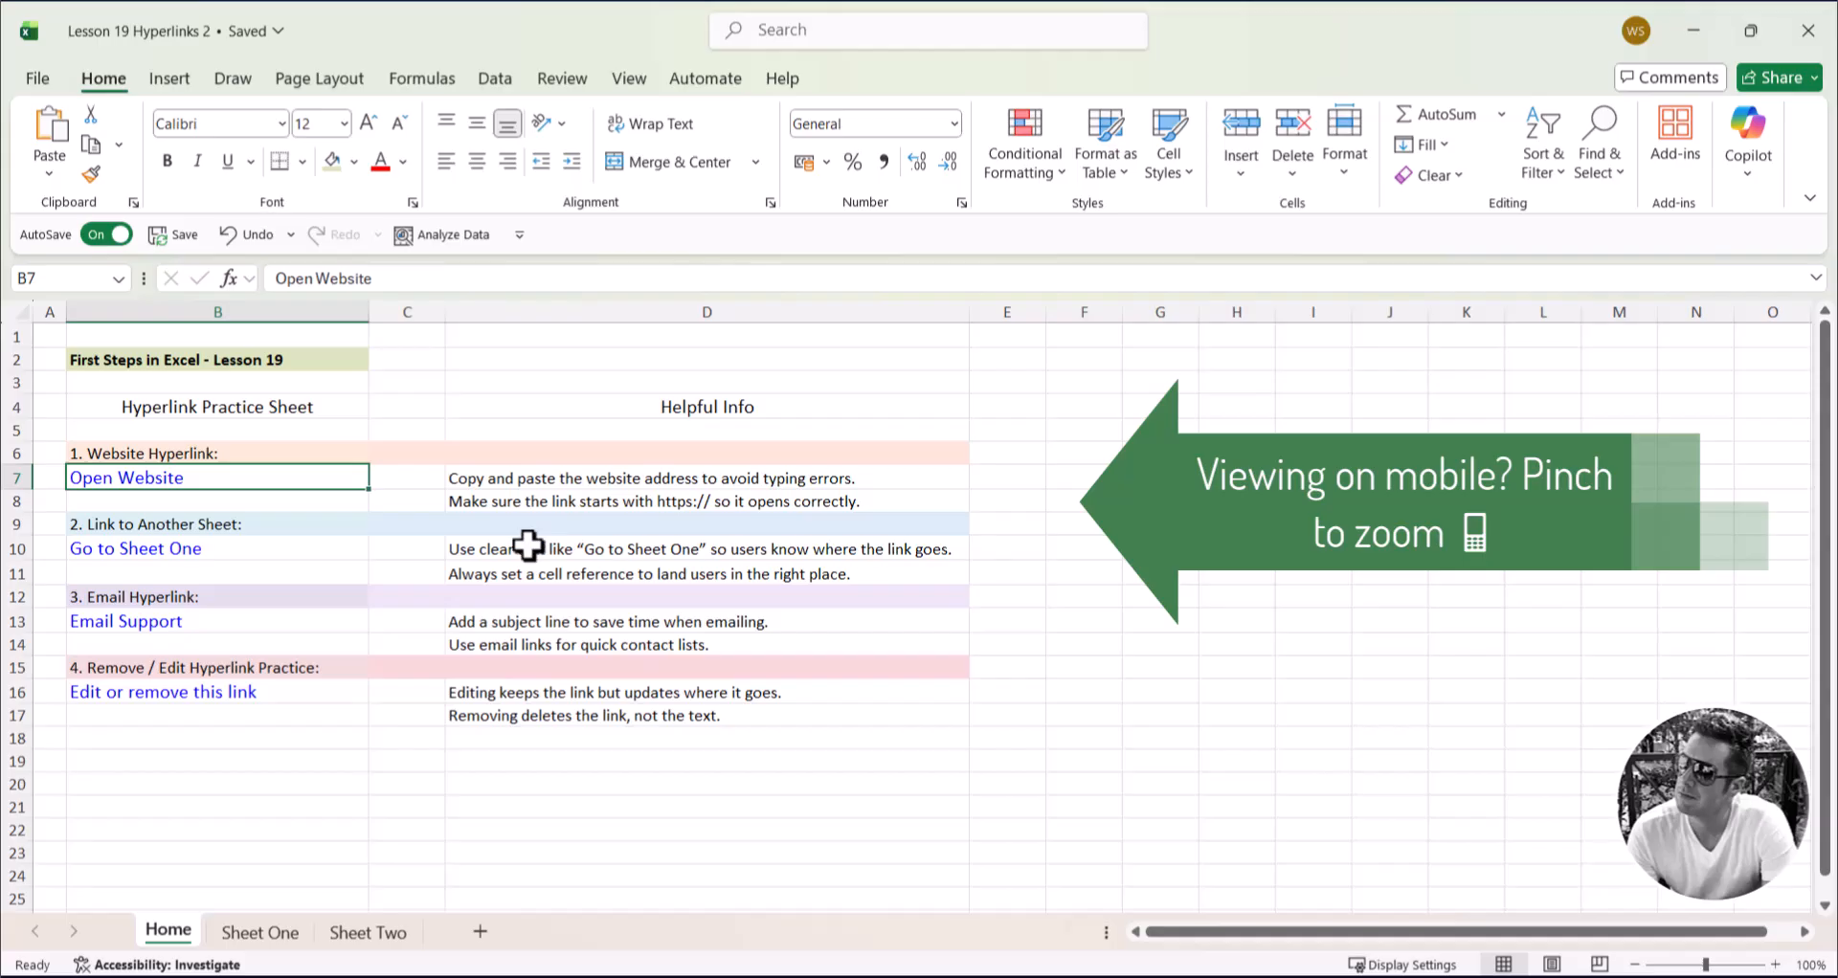
{"action": "left_click", "coordinate": [328, 547]}
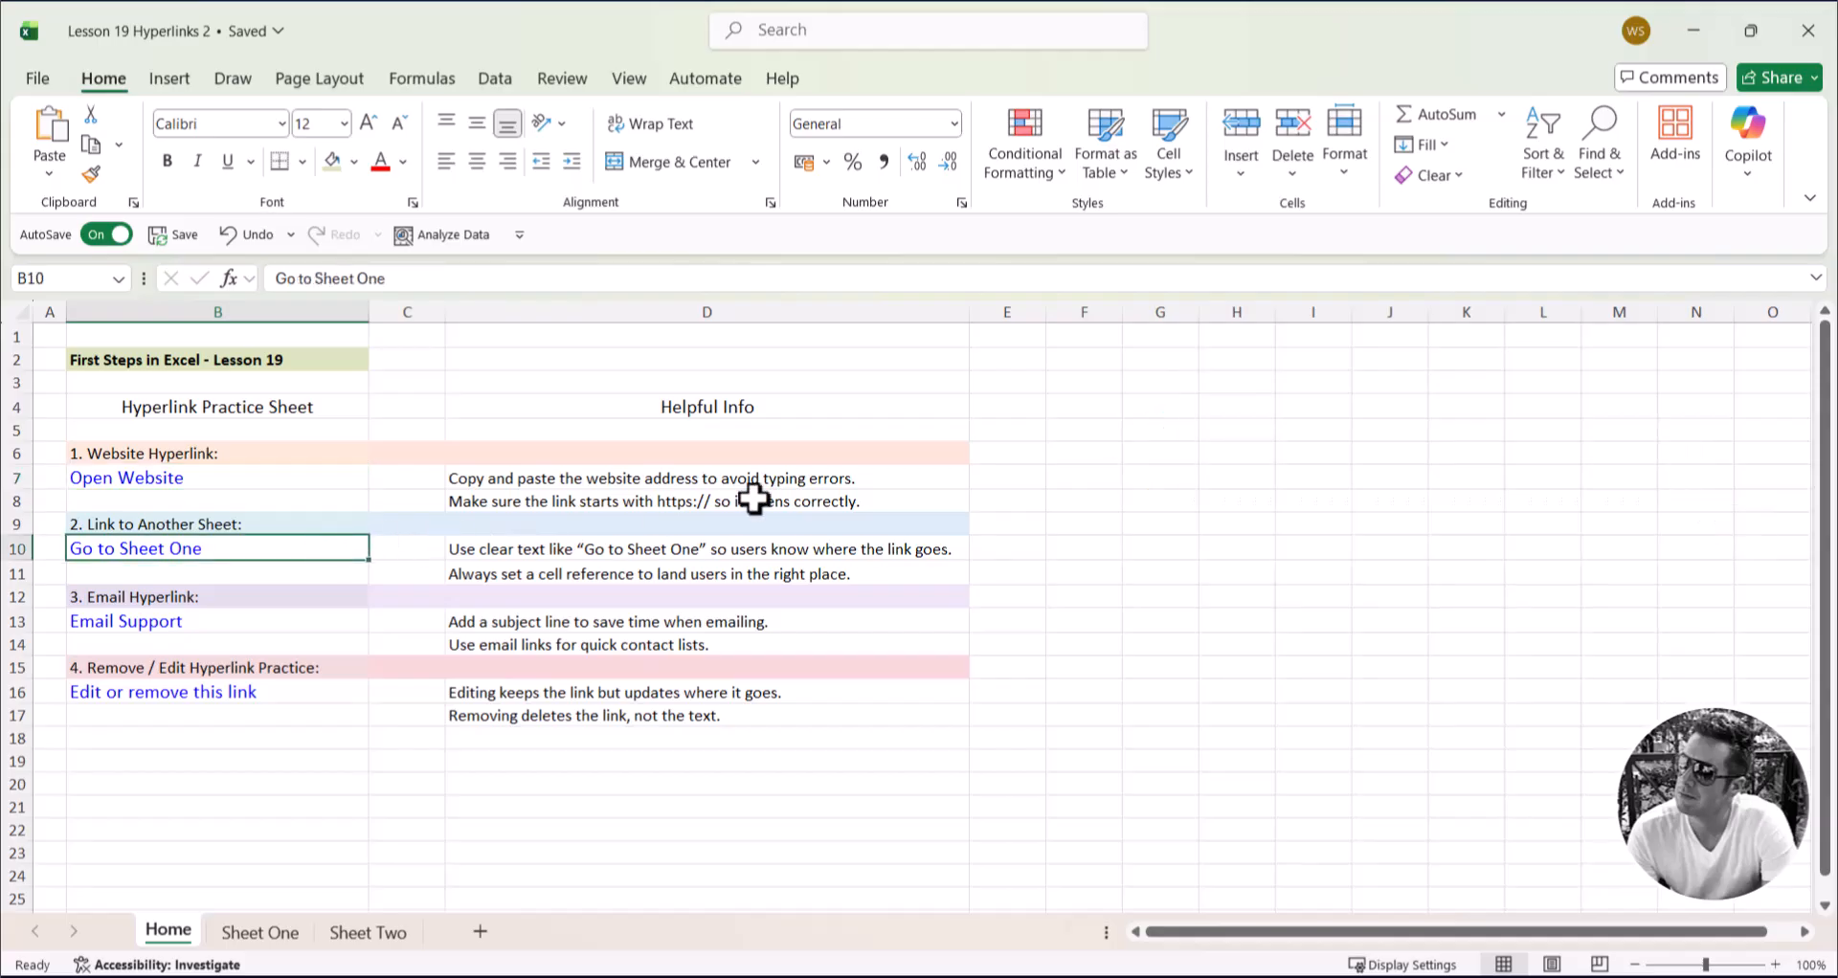
{"action": "left_click", "coordinate": [1548, 383]}
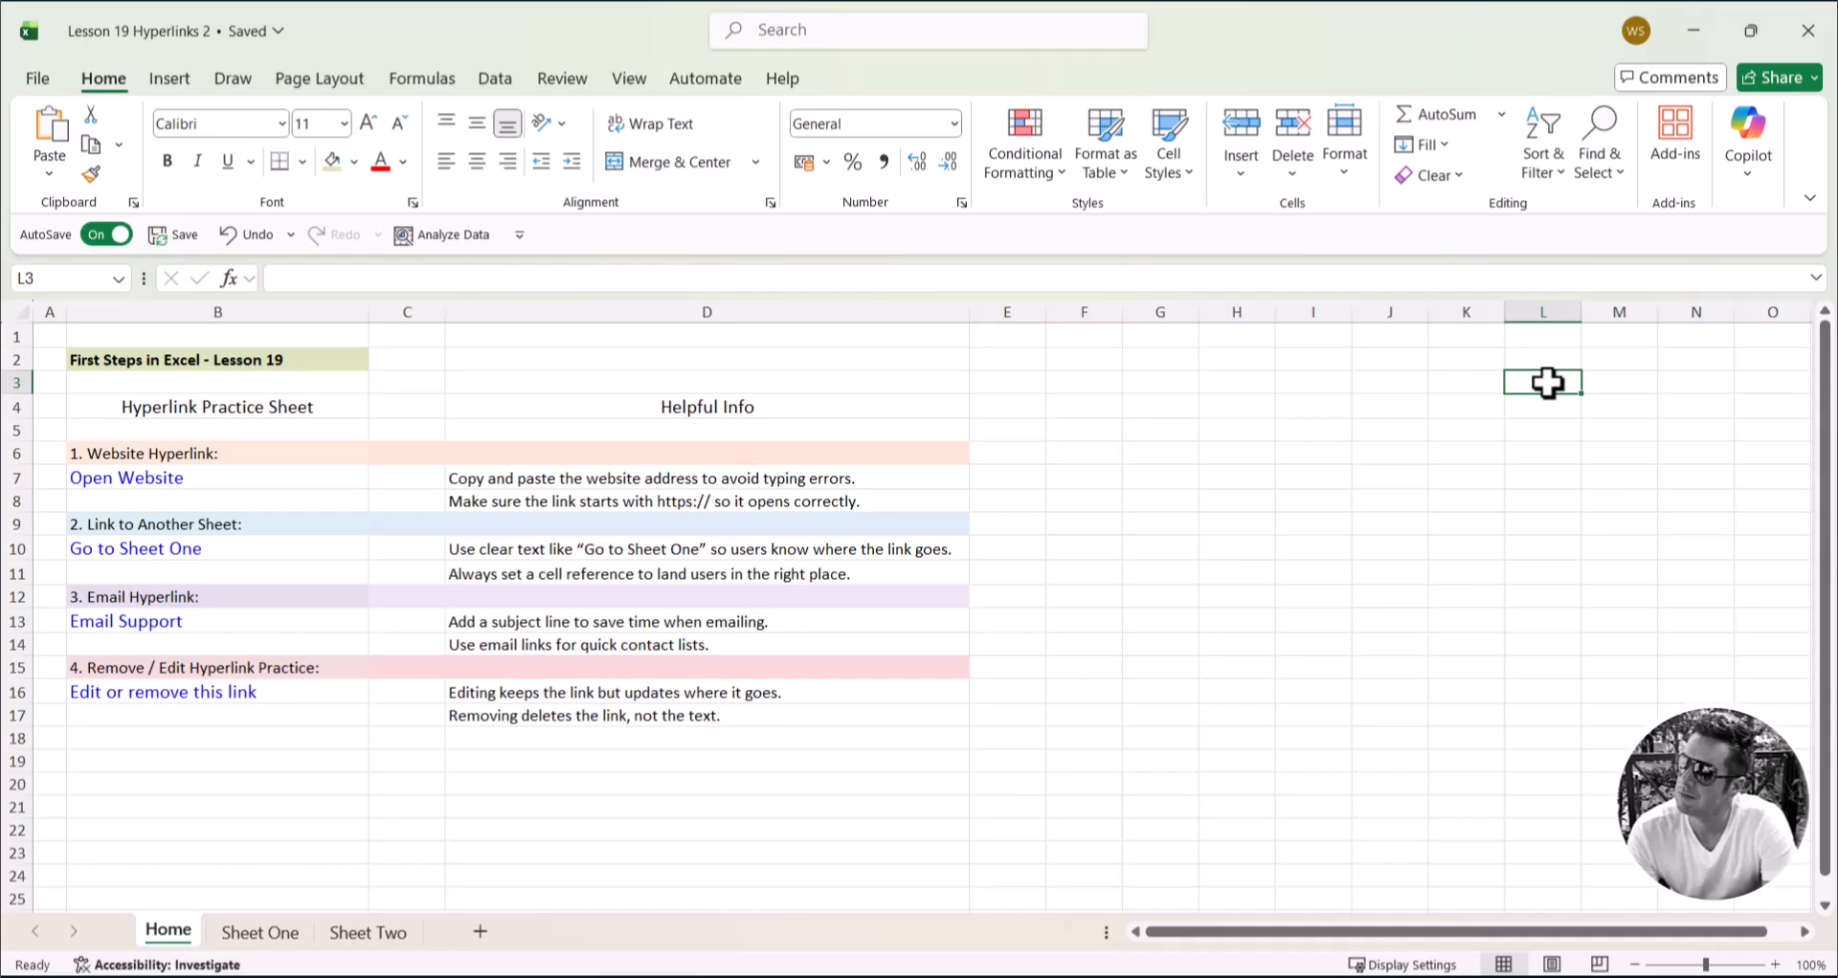
{"action": "left_click", "coordinate": [1638, 359]}
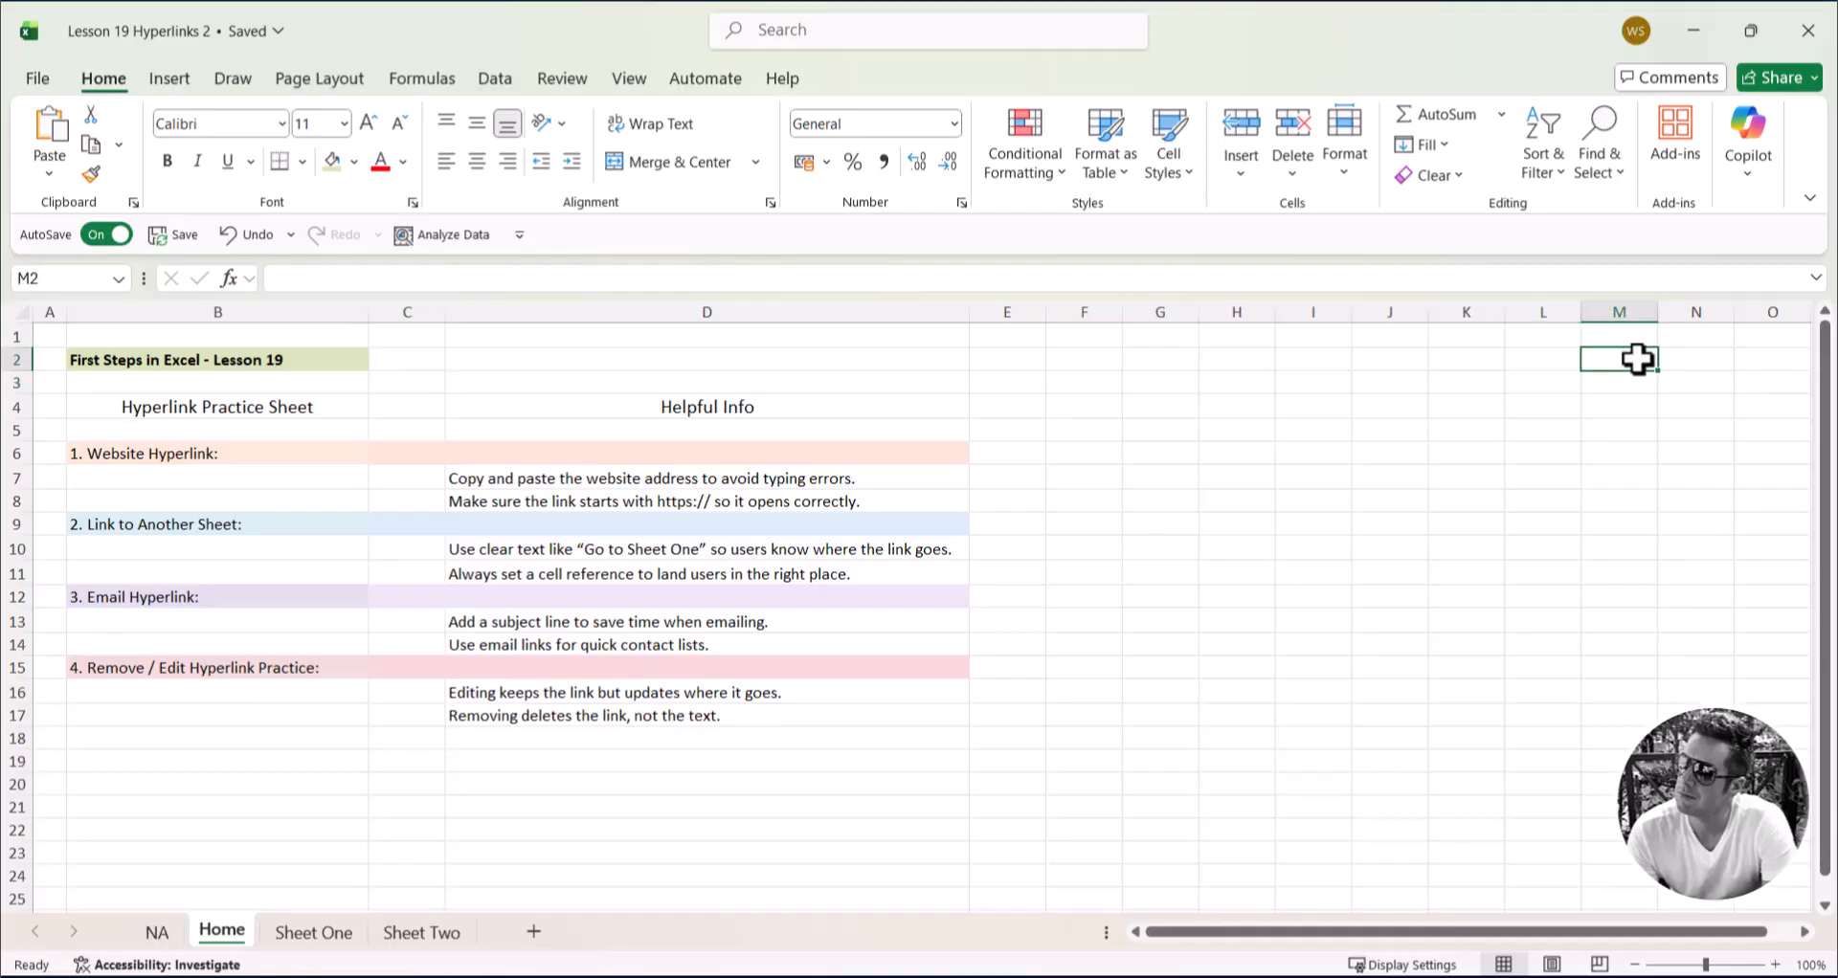
{"action": "left_click", "coordinate": [266, 476]}
{"action": "right_click", "coordinate": [265, 476]}
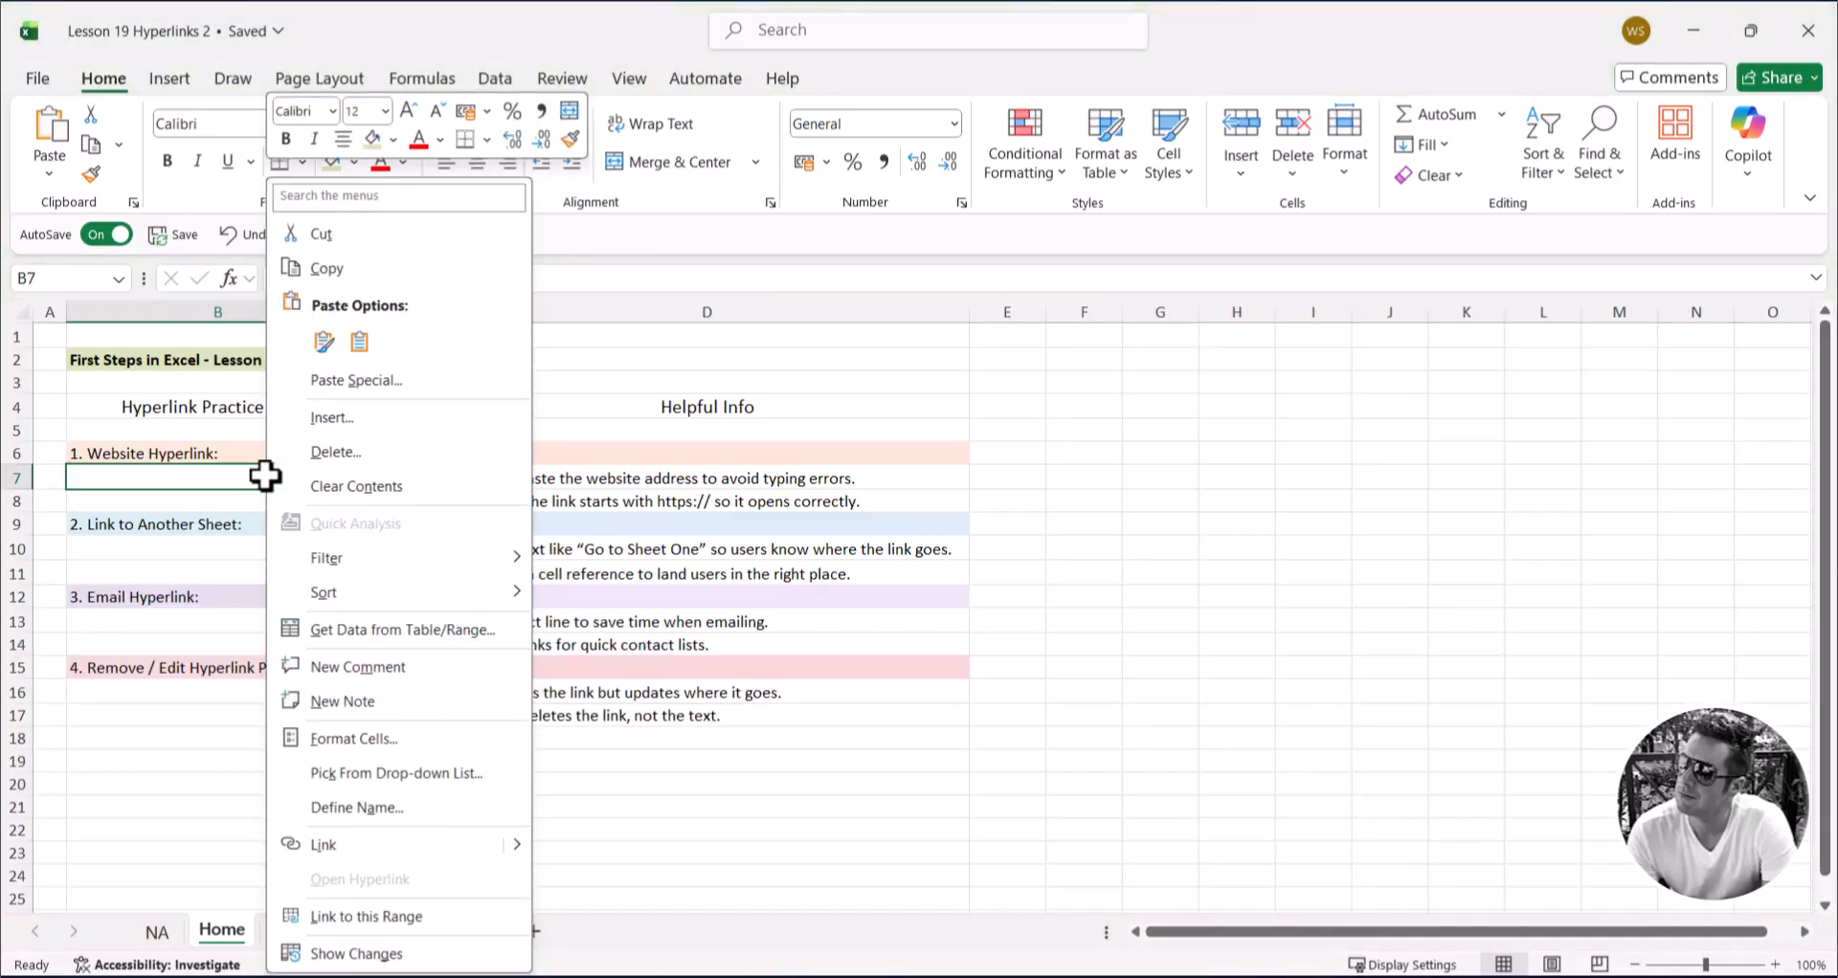
{"action": "left_click", "coordinate": [375, 843]}
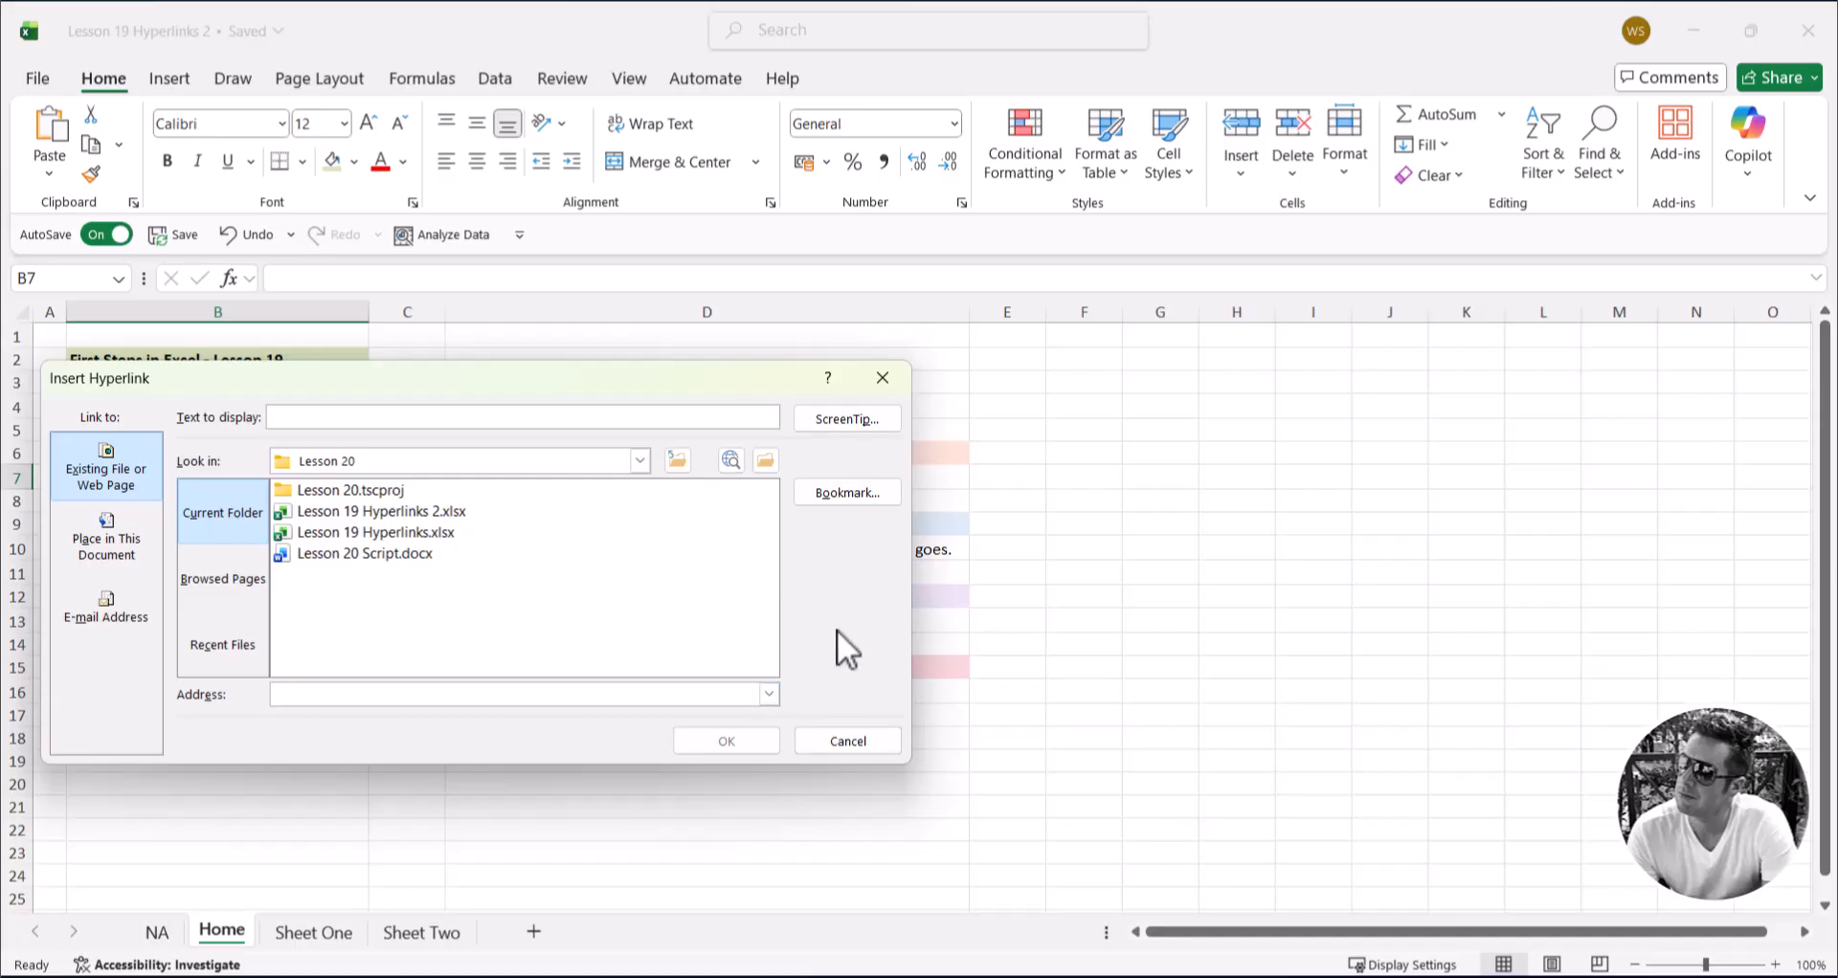
{"action": "type", "text": "https://www.microsoft.com"}
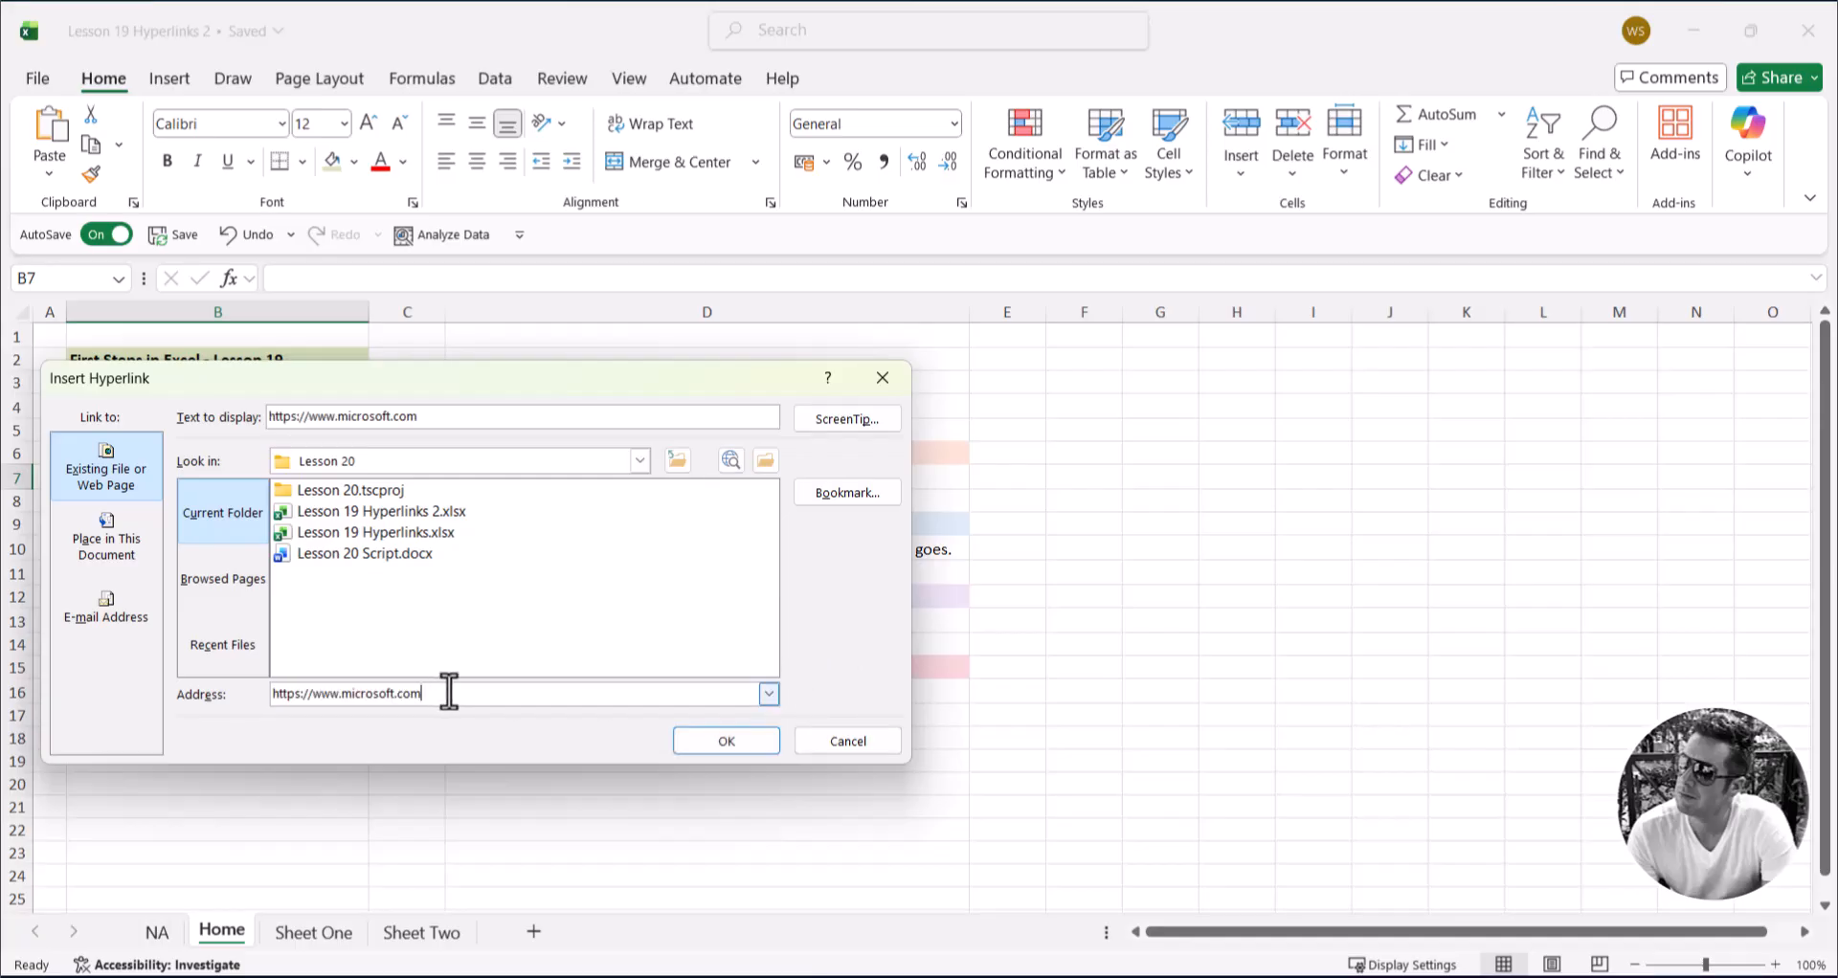
{"action": "type", "text": "/"}
{"action": "left_click", "coordinate": [755, 743]}
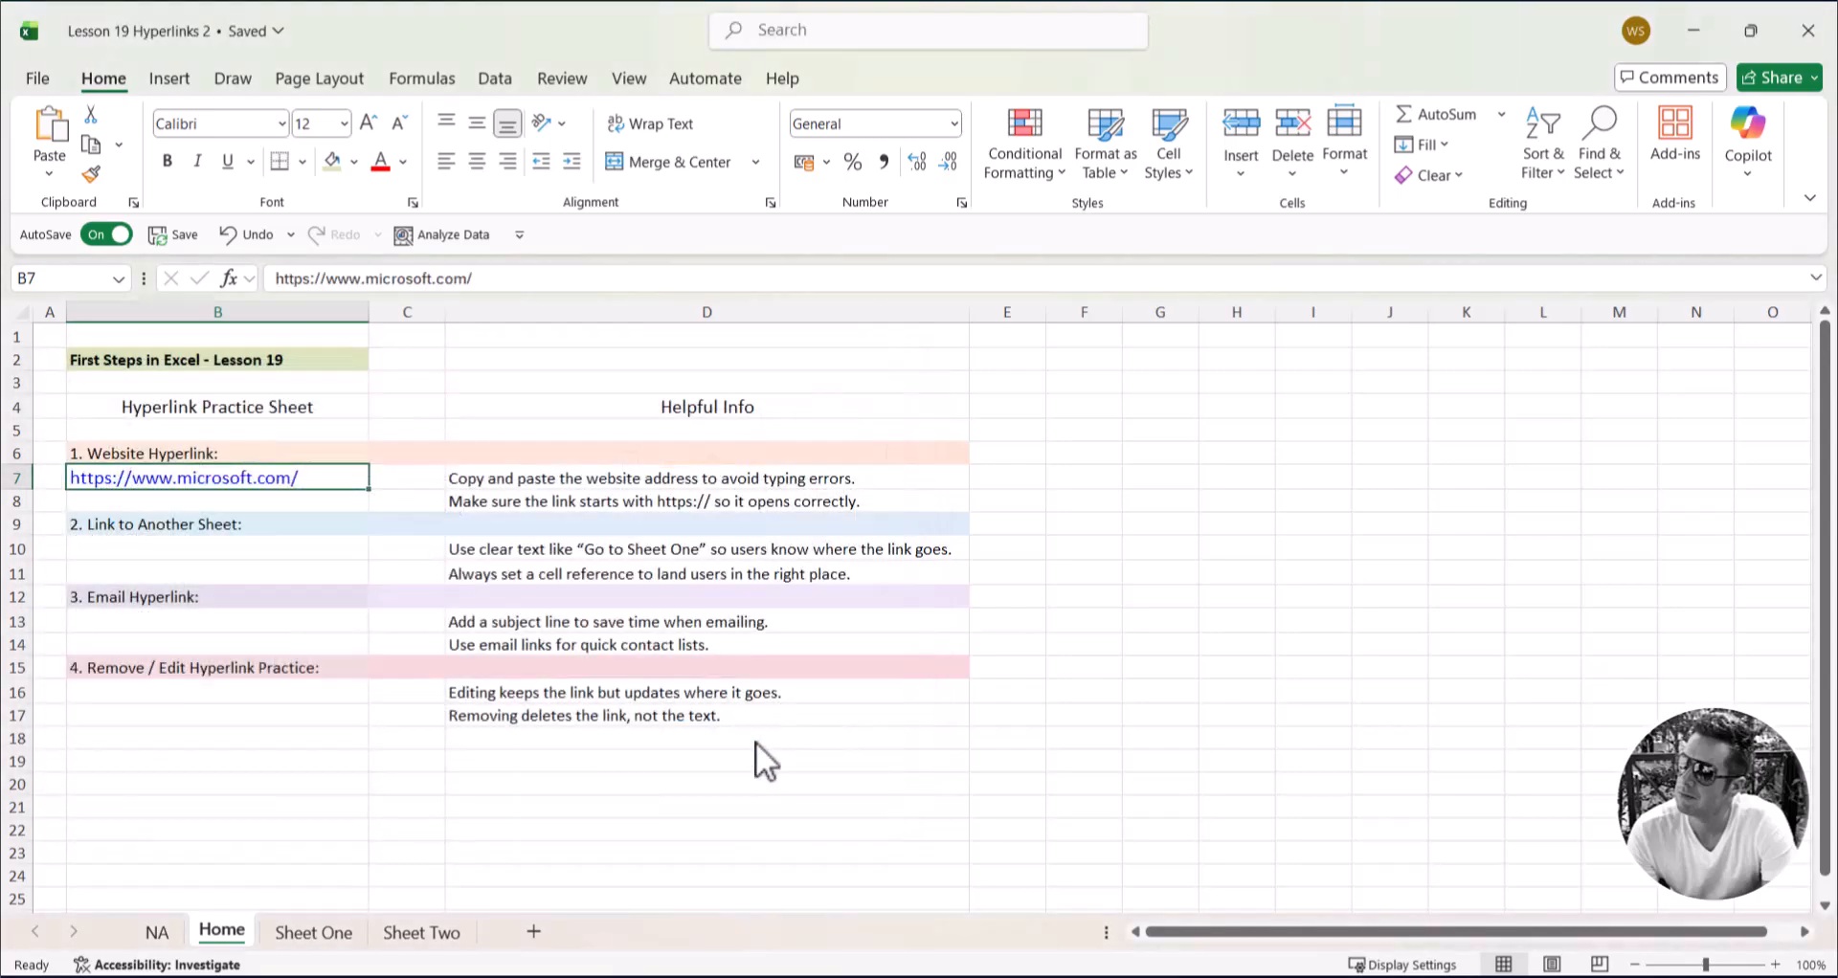
Step: Follow the website link in B7 to test it in the browser, and return to the workbook
{"action": "left_click", "coordinate": [213, 486]}
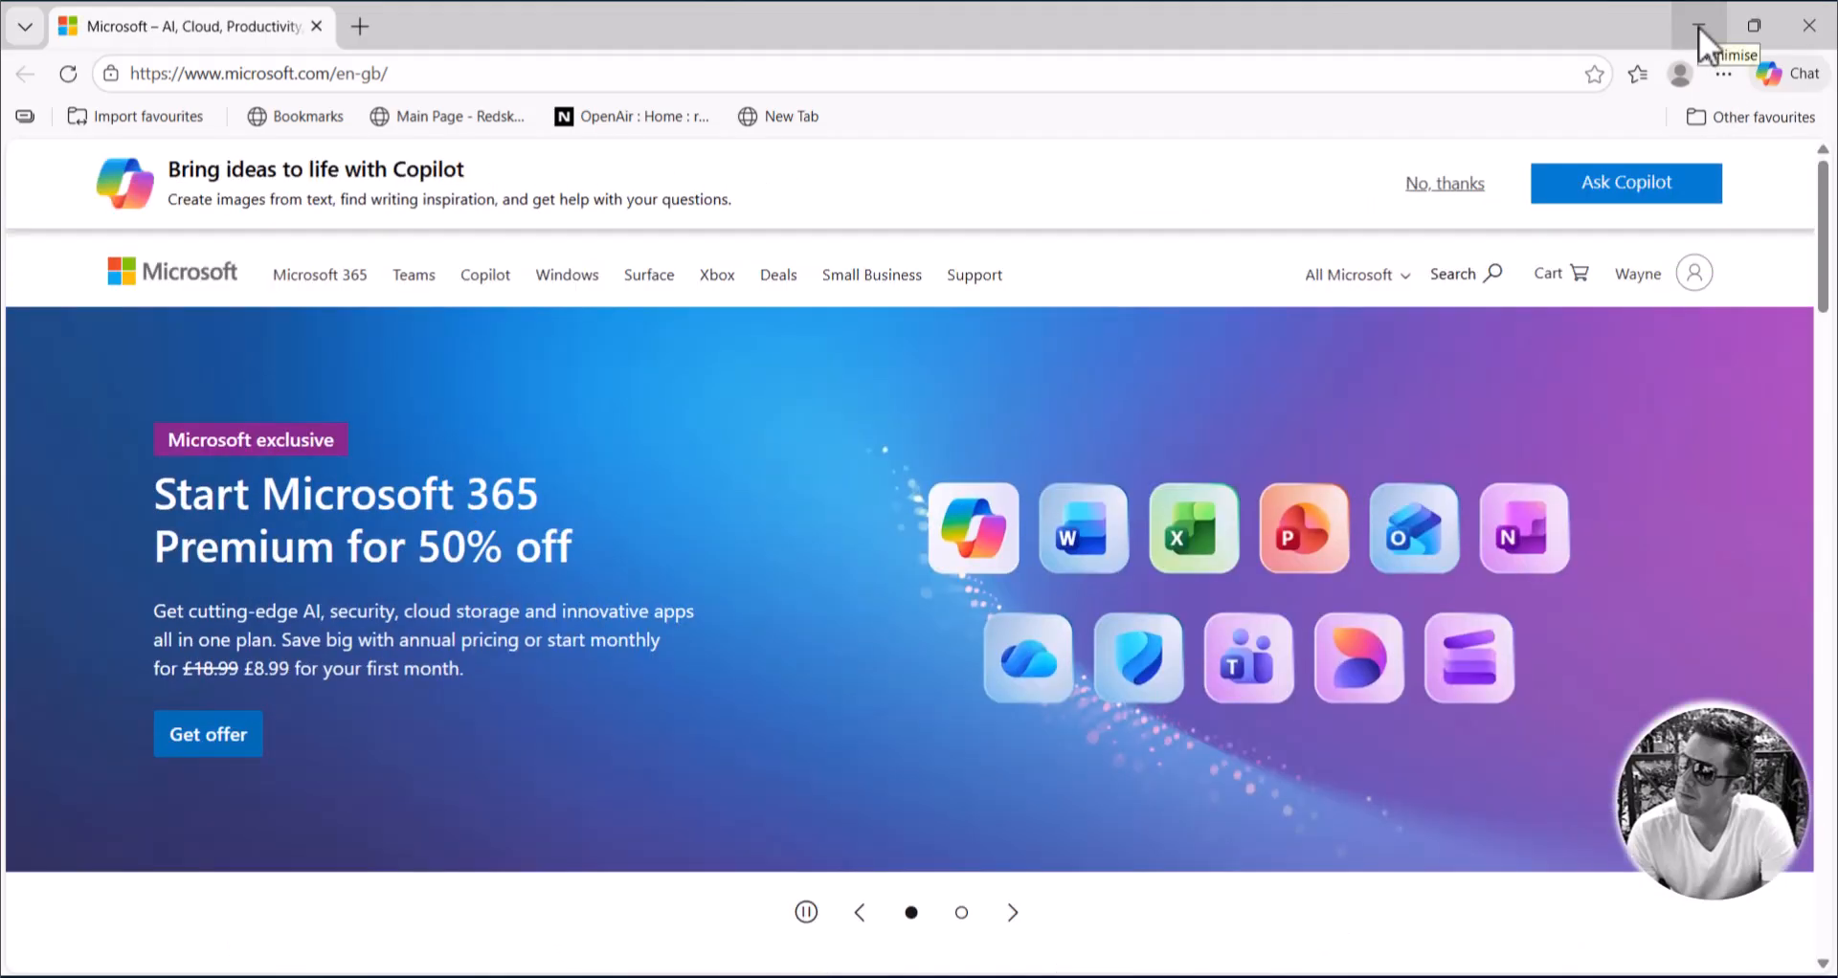
{"action": "left_click", "coordinate": [1698, 25]}
{"action": "left_click", "coordinate": [1227, 542]}
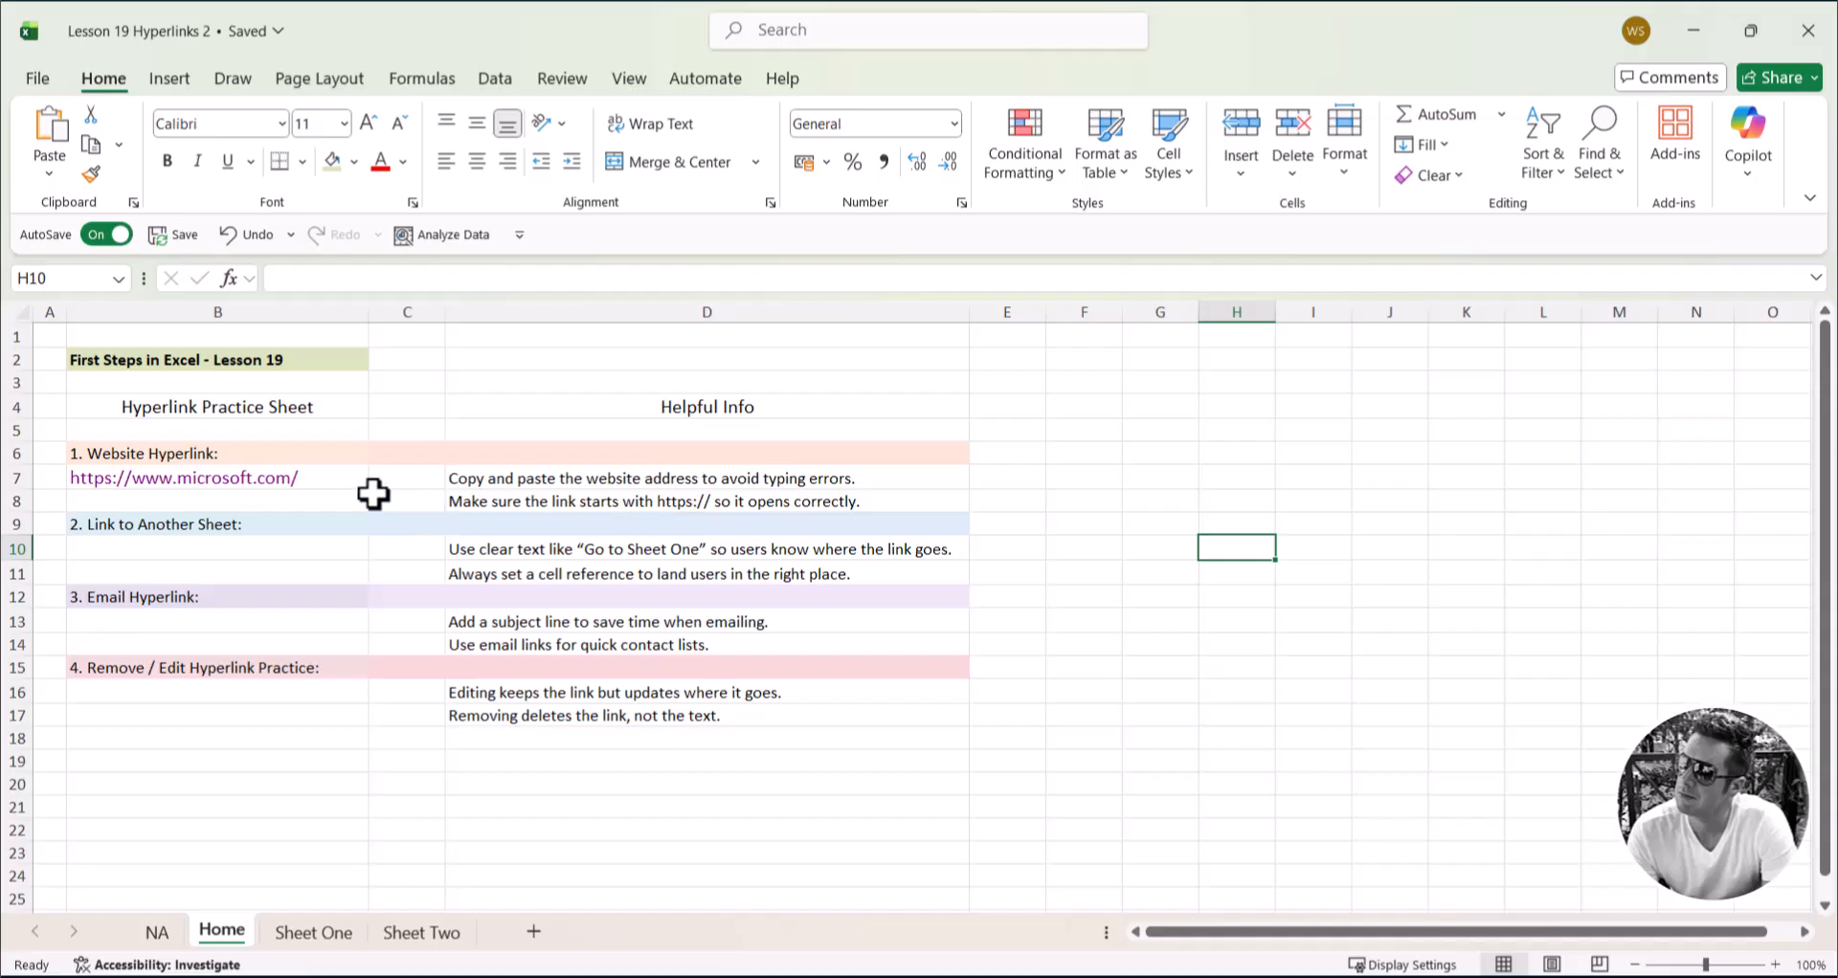
Step: Edit the hyperlink in B7 so its display text reads "Open Website"
{"action": "right_click", "coordinate": [319, 479]}
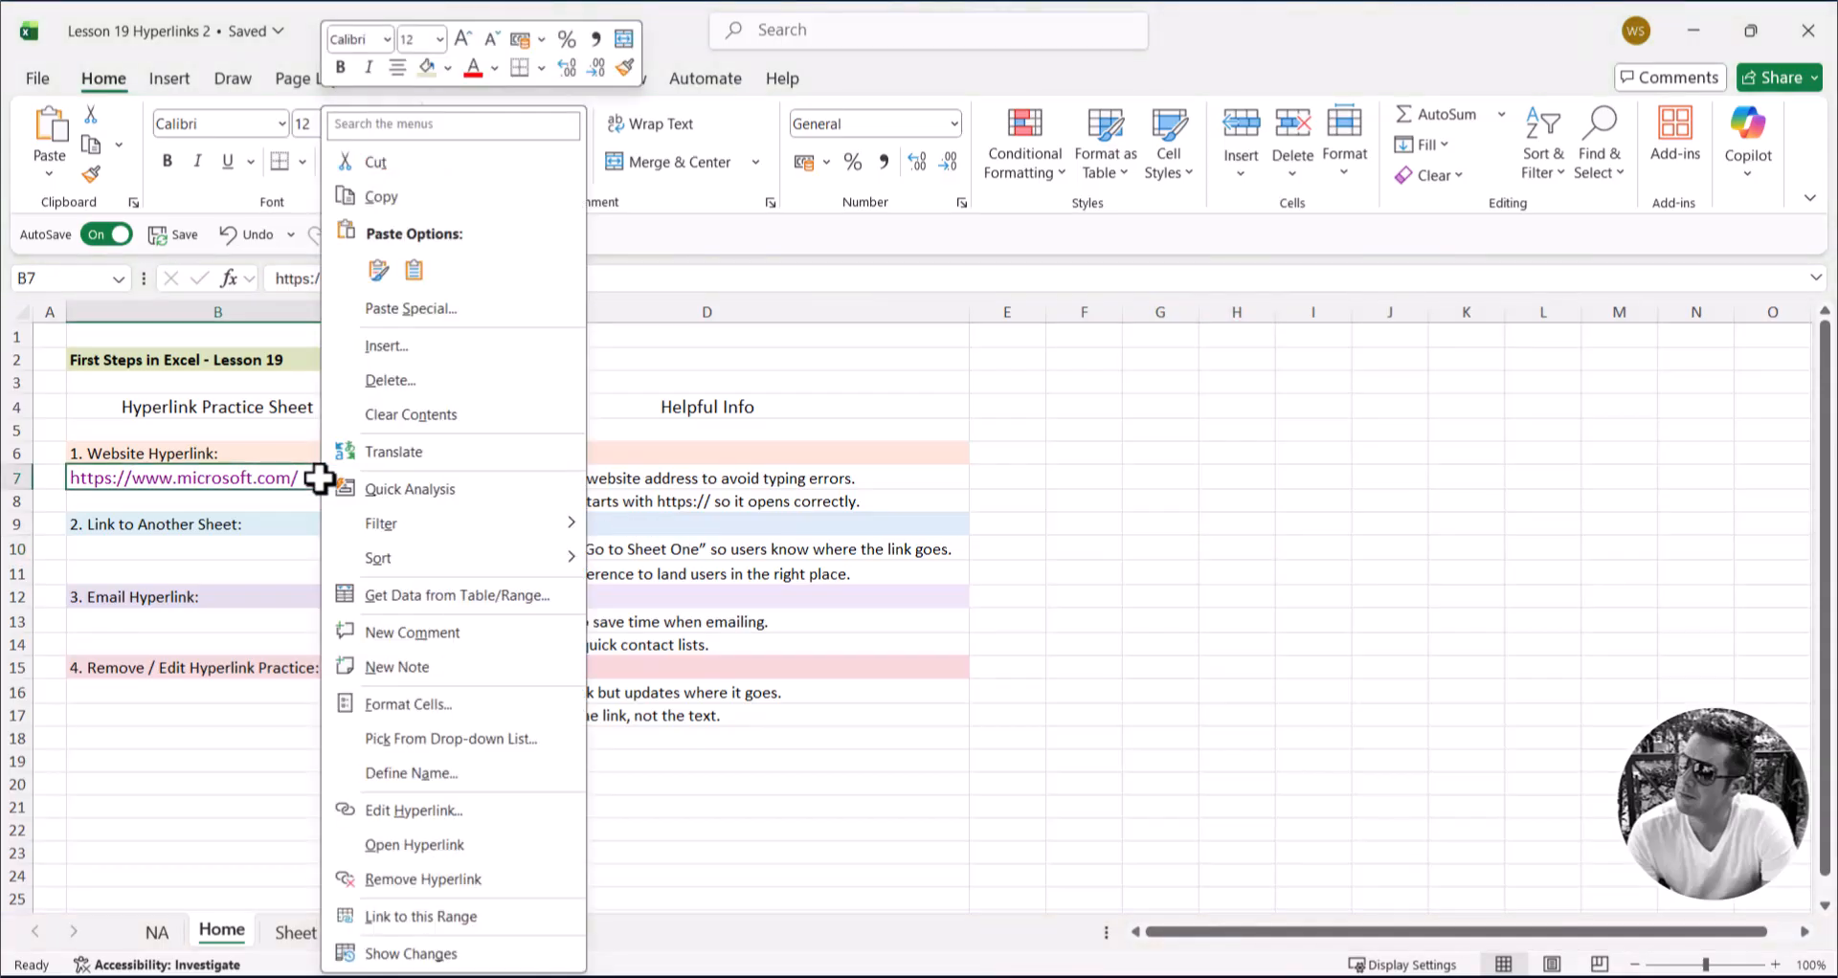
{"action": "left_click", "coordinate": [428, 817]}
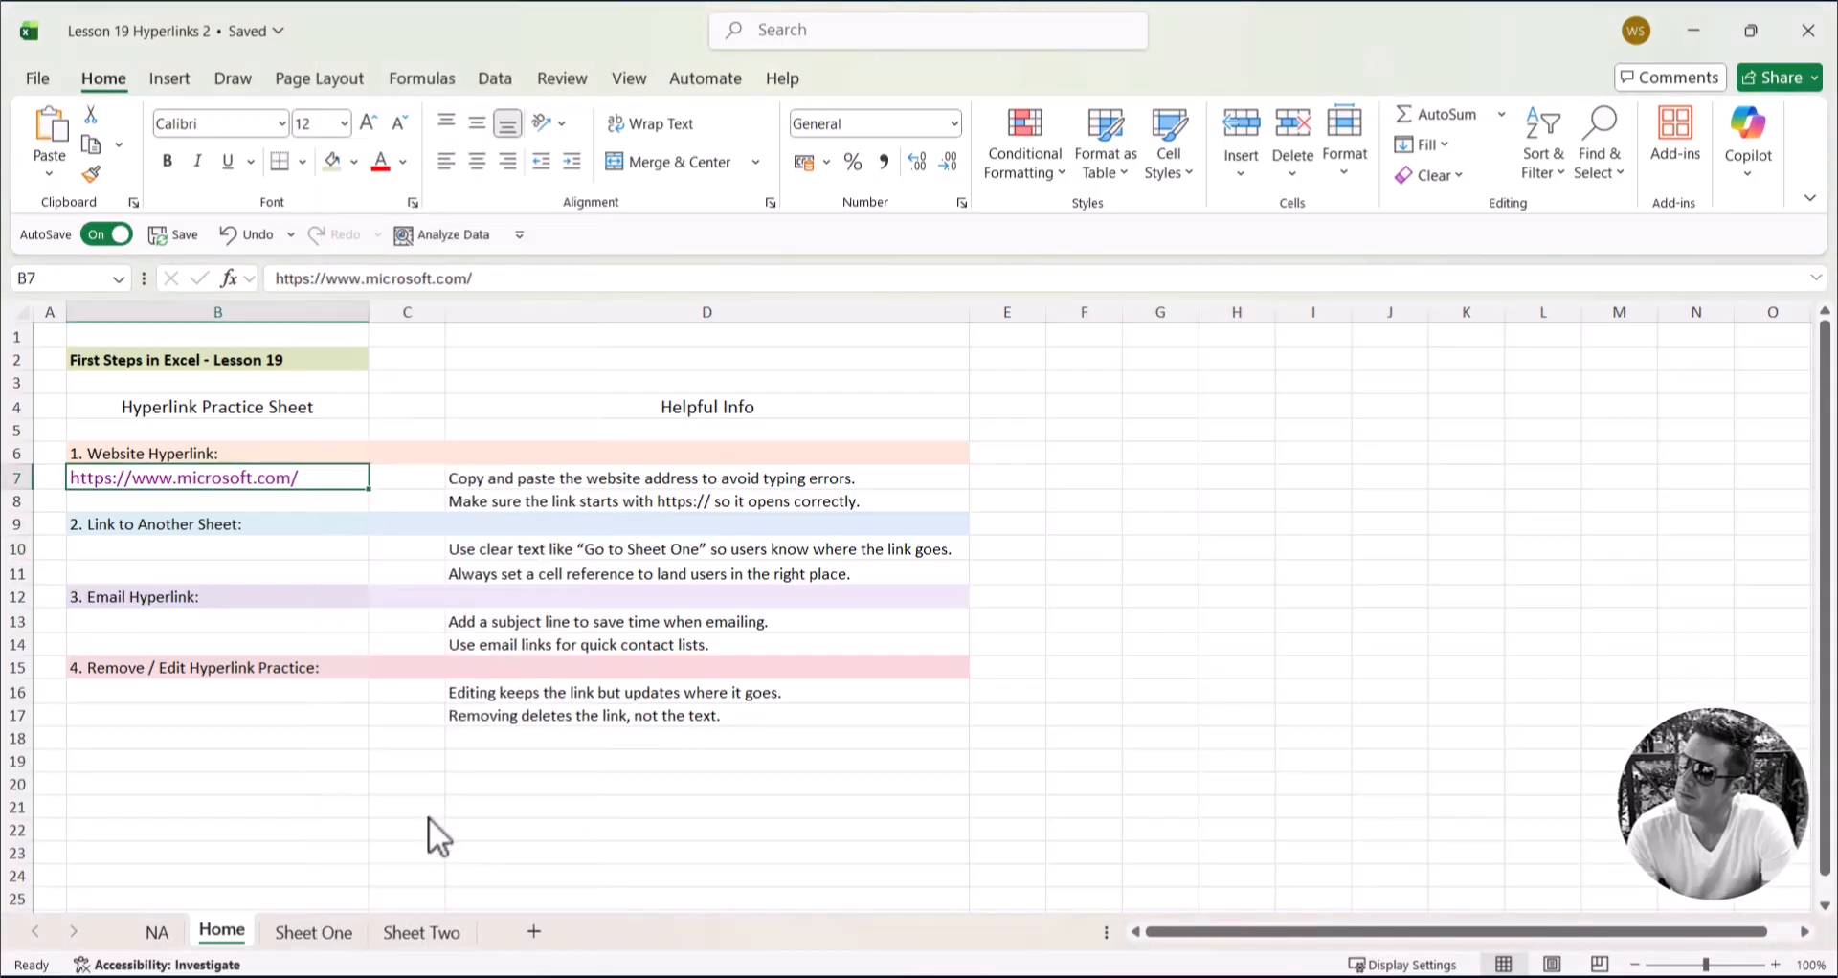
{"action": "left_click_drag", "start_coordinate": [511, 588], "coordinate": [548, 348]}
{"action": "left_click", "coordinate": [476, 388]}
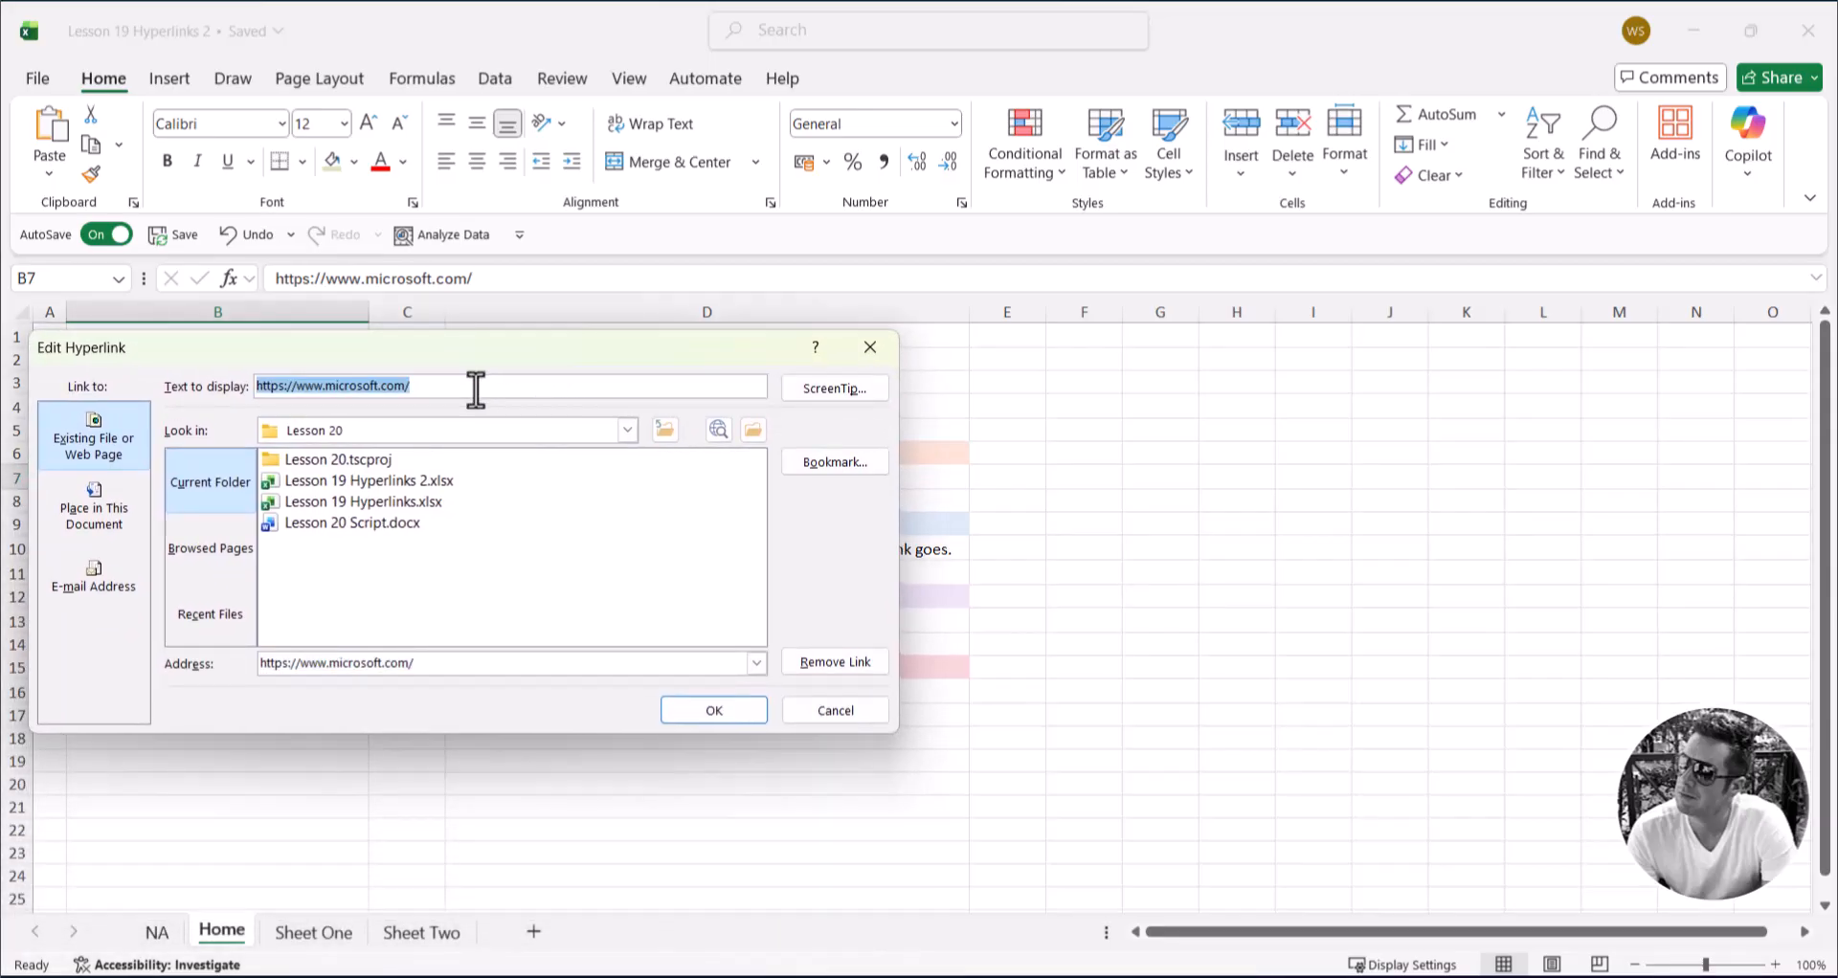
{"action": "type", "text": "Open We"}
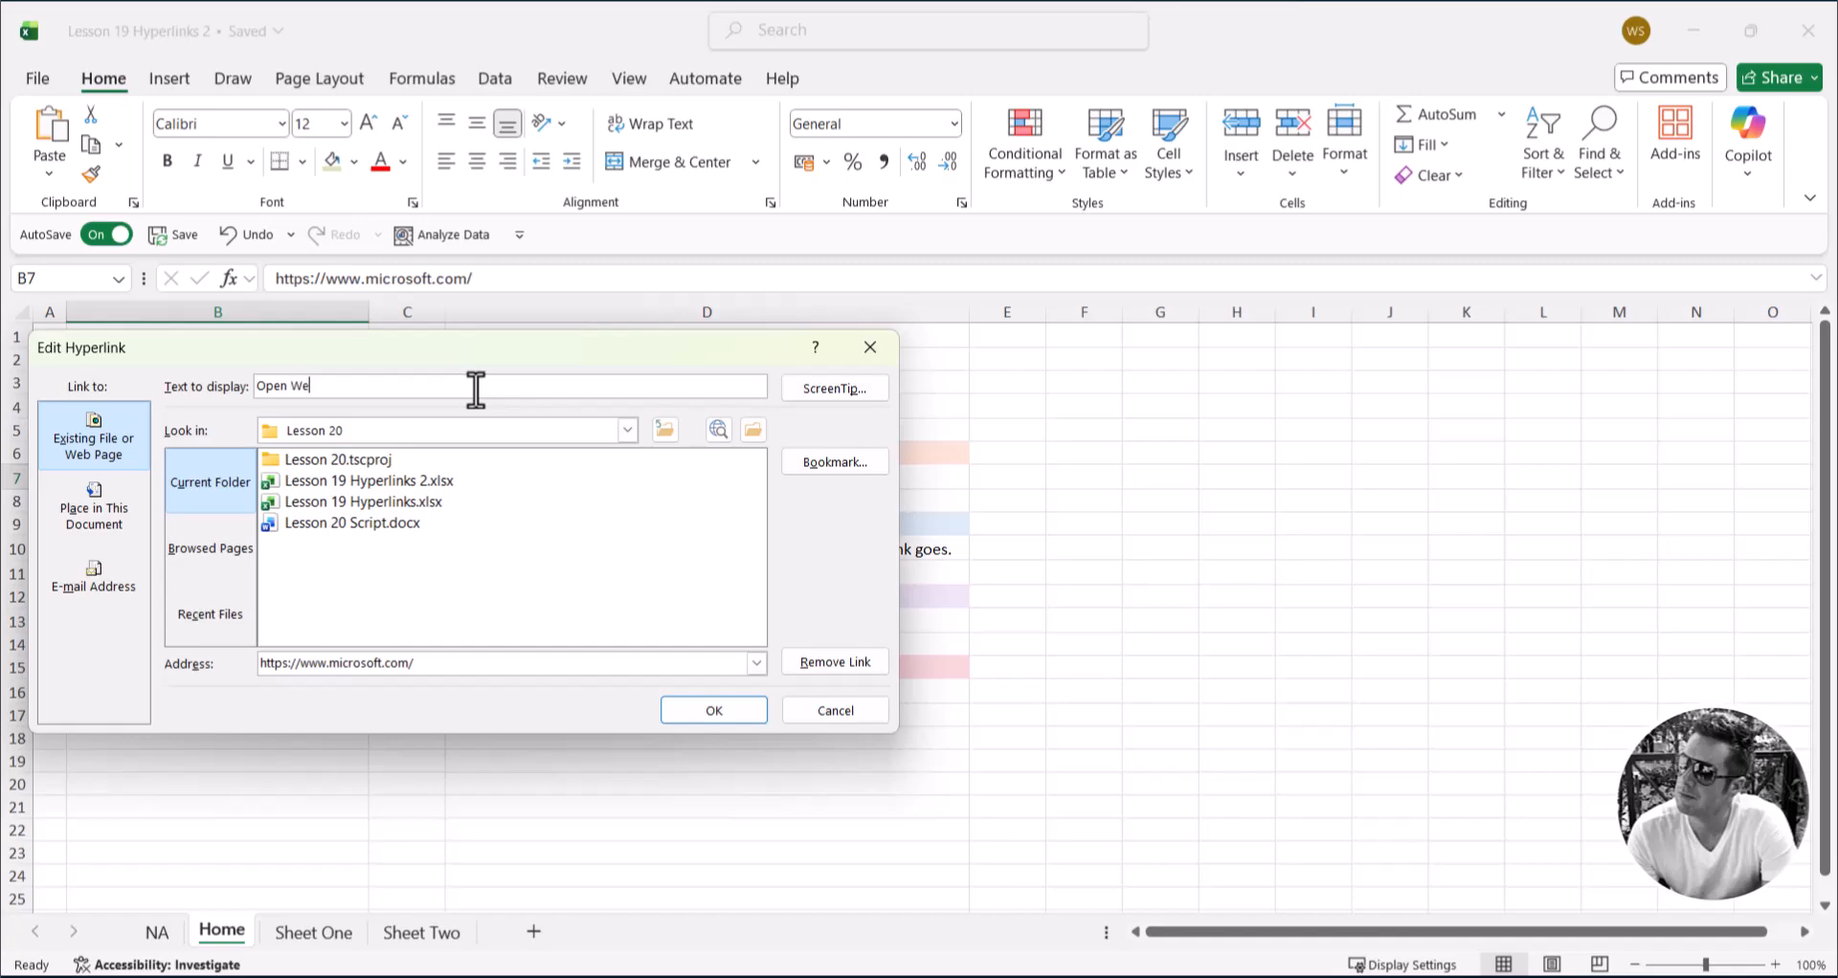
{"action": "type", "text": "bsite"}
{"action": "left_click", "coordinate": [737, 713]}
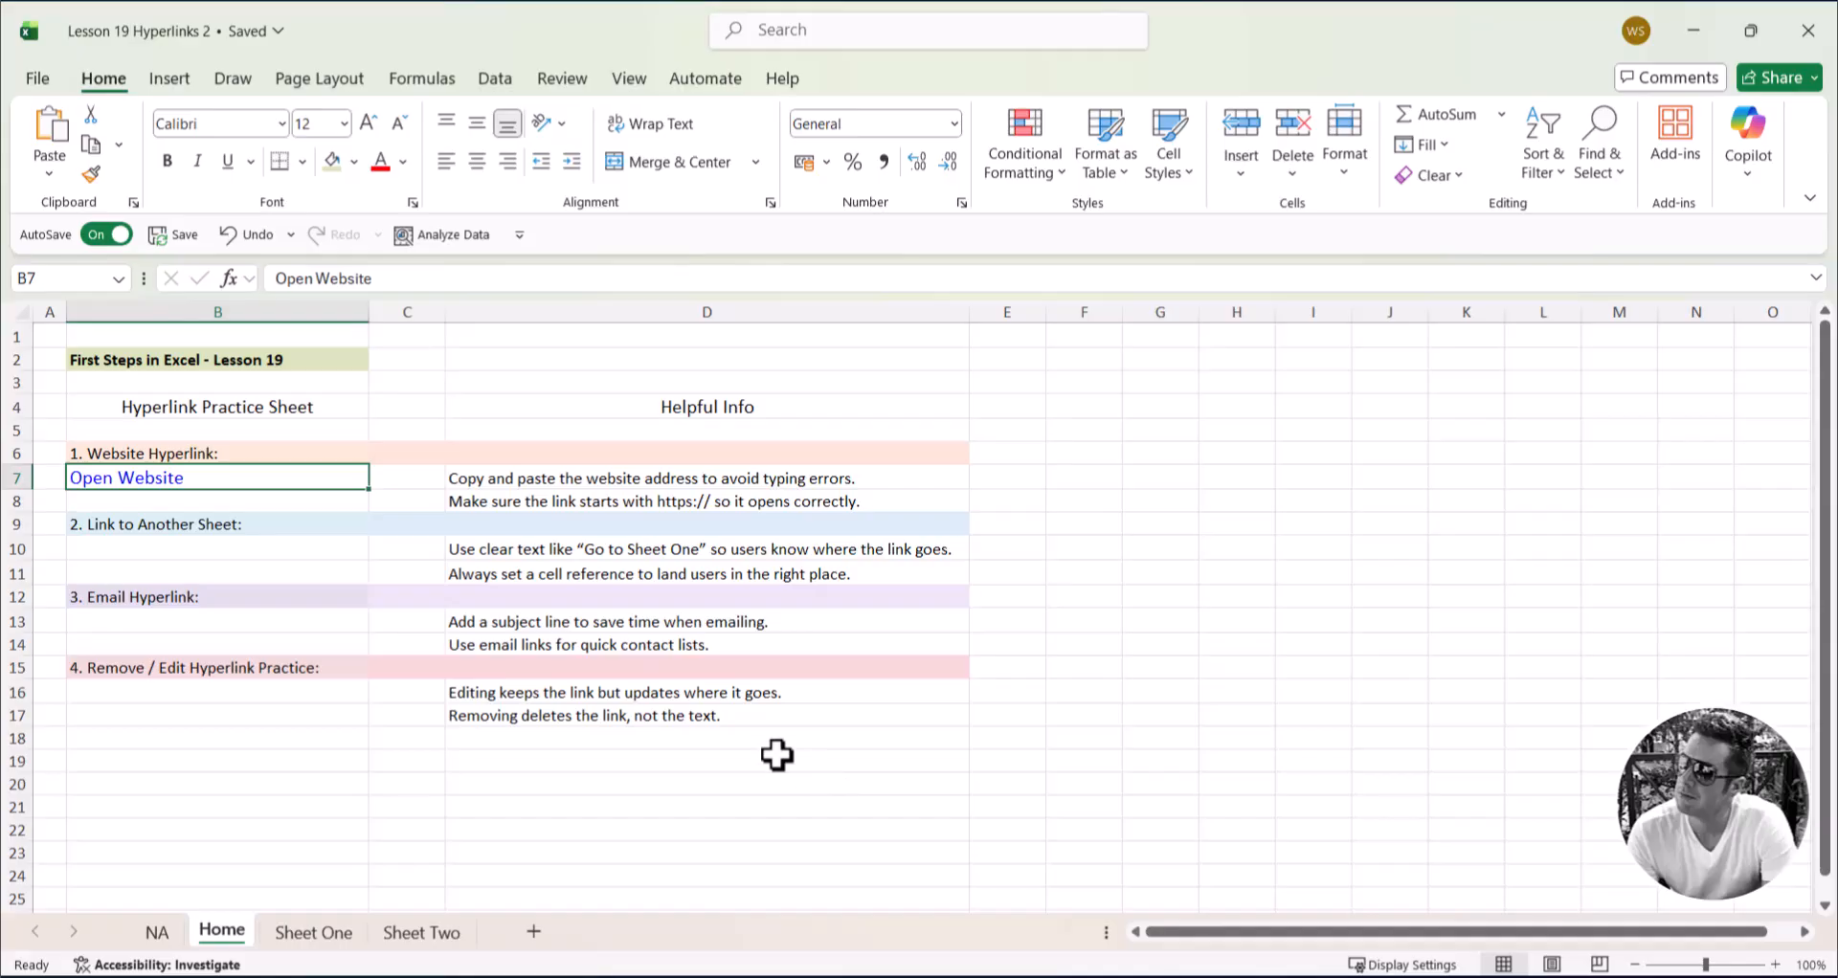
Step: Insert a hyperlink in B10 to cell B3 of Sheet One in this workbook, with the display text "Go to Sheet One"
{"action": "left_click", "coordinate": [294, 549]}
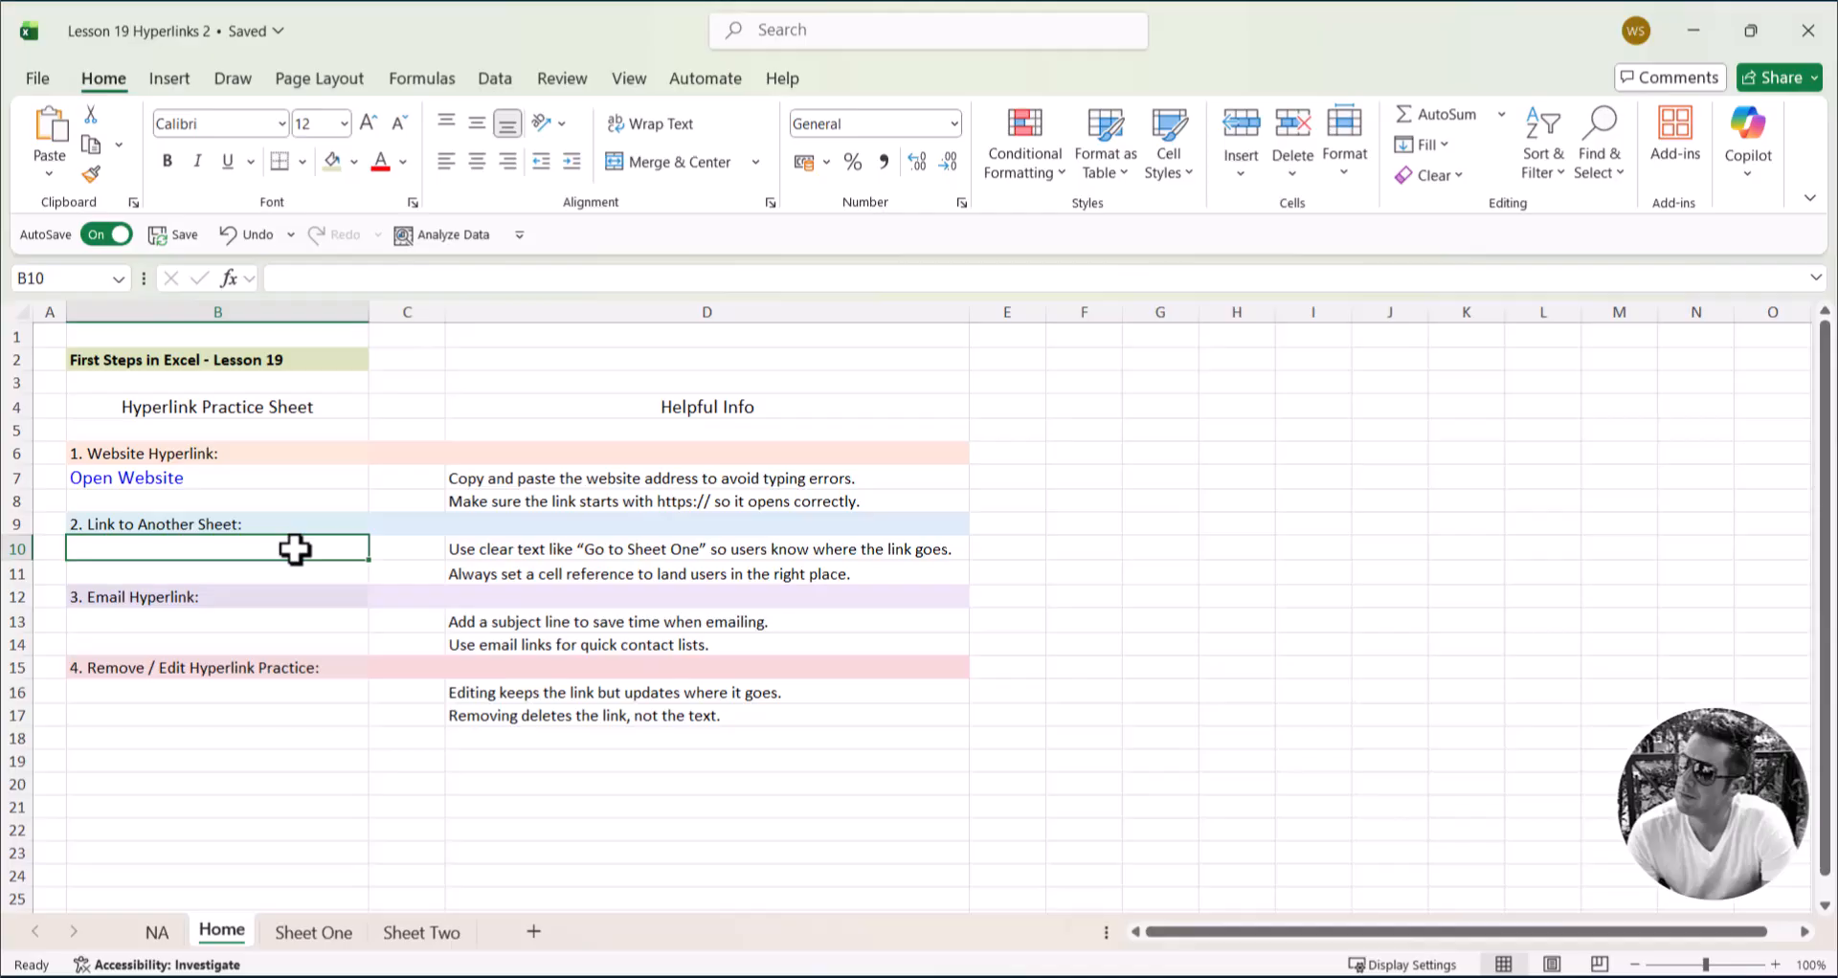
{"action": "key", "text": "ctrl+k"}
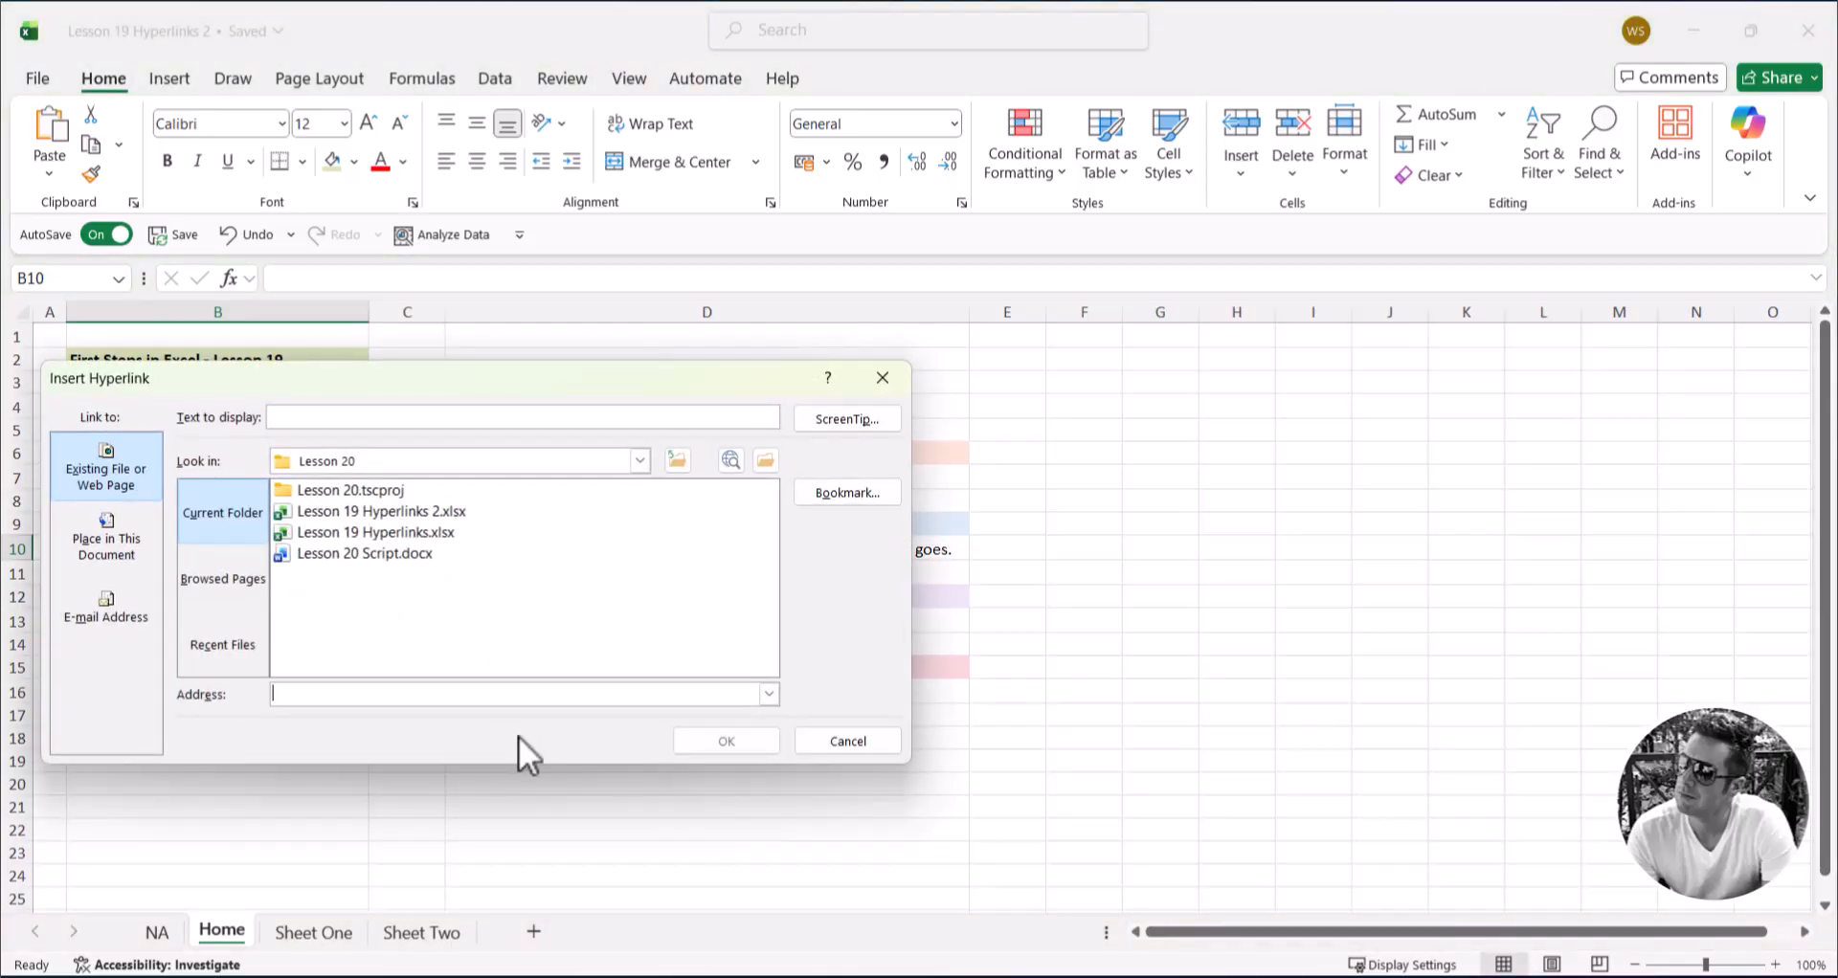
{"action": "left_click", "coordinate": [108, 538]}
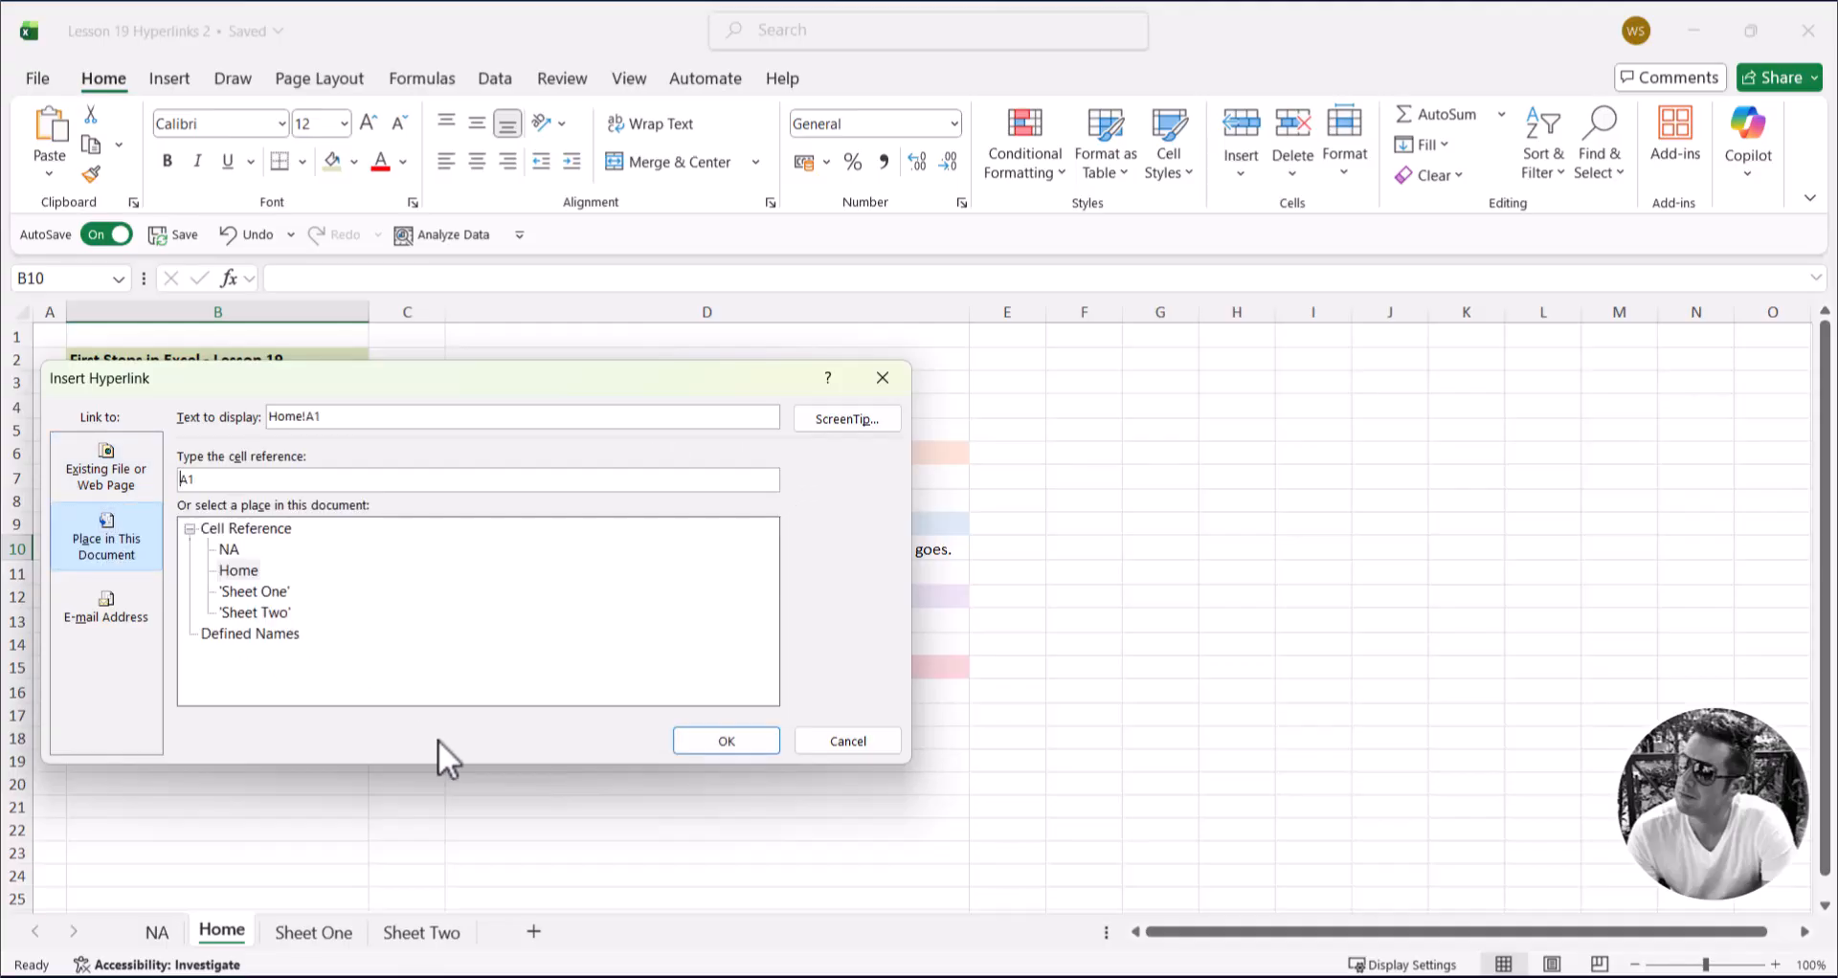
{"action": "left_click", "coordinate": [261, 592]}
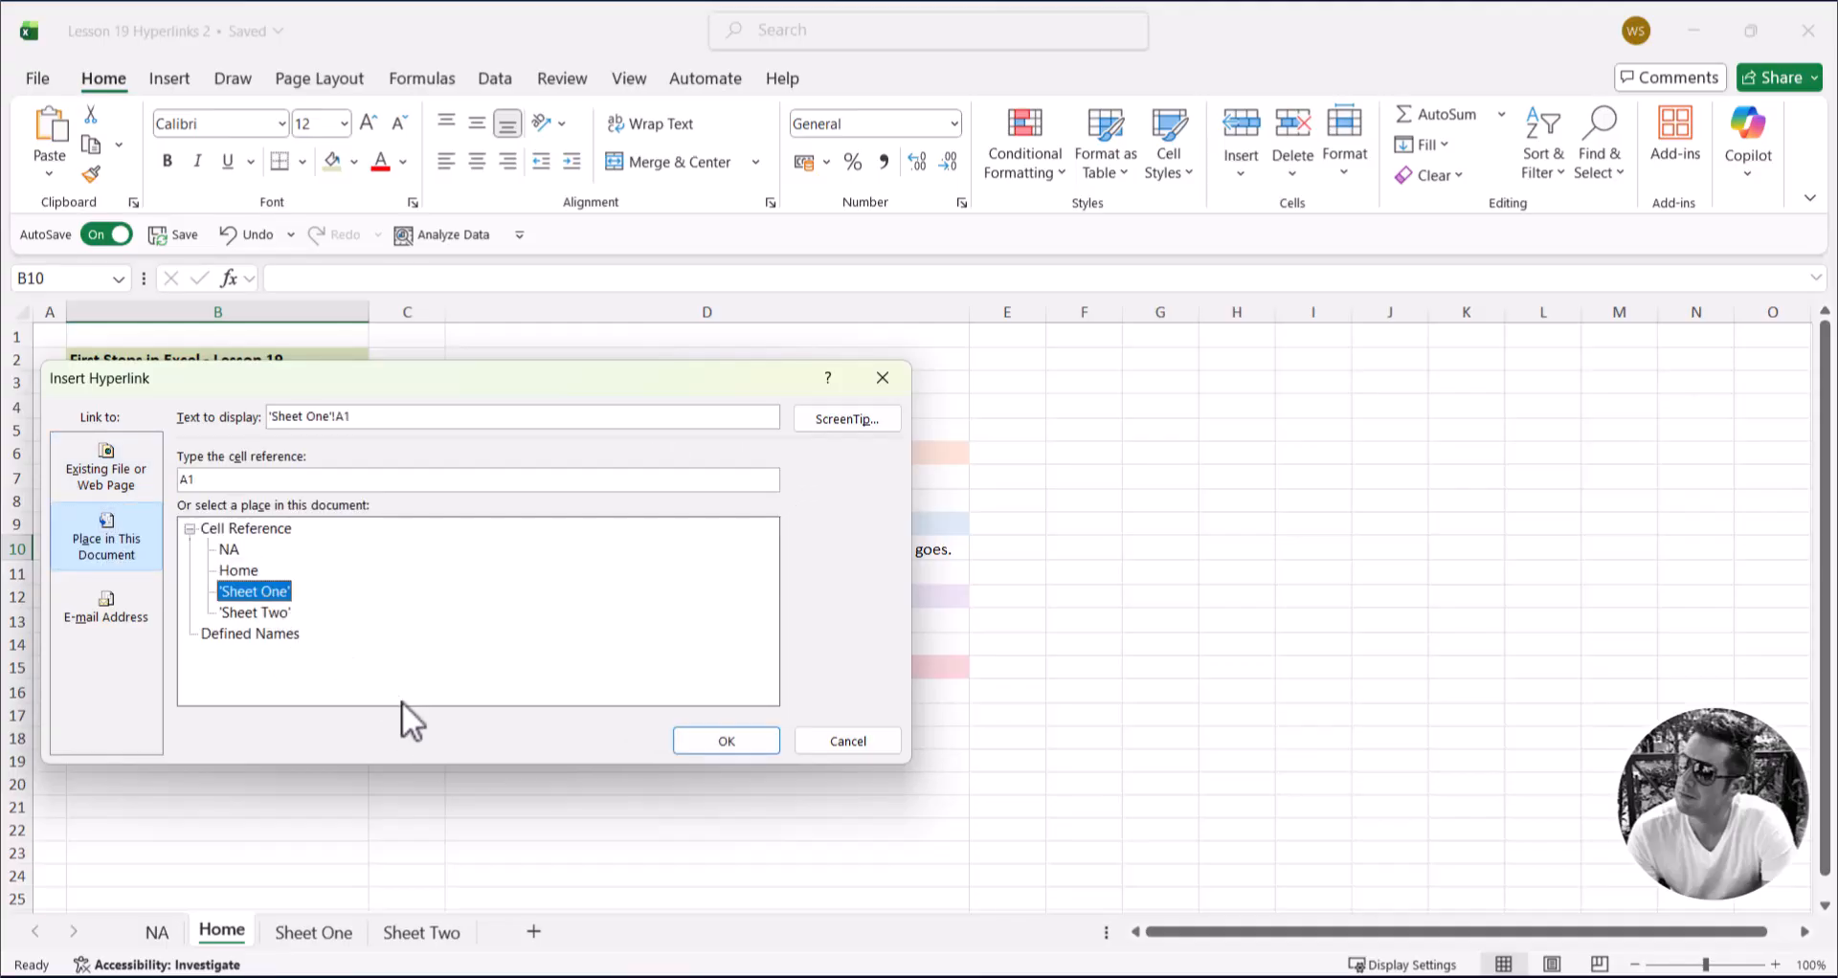
{"action": "double_click", "coordinate": [314, 478]}
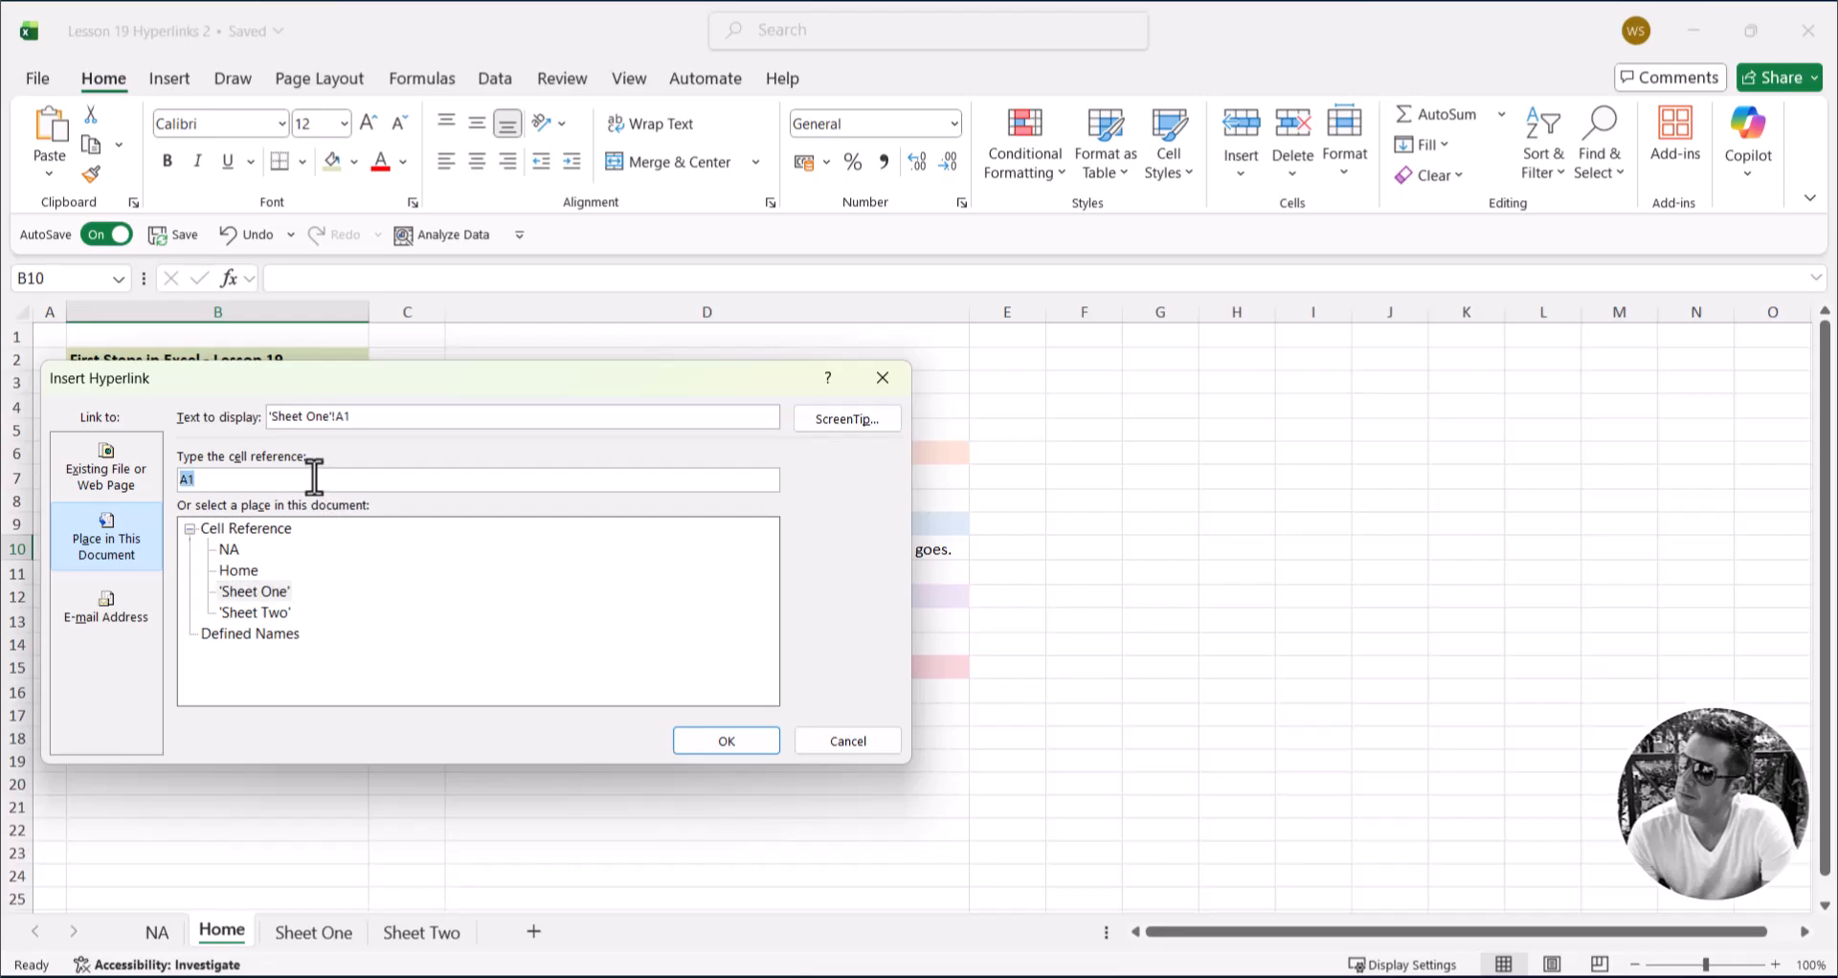
{"action": "type", "text": "B3"}
{"action": "triple_click", "coordinate": [409, 412]}
{"action": "type", "text": "Go to Sheet One"}
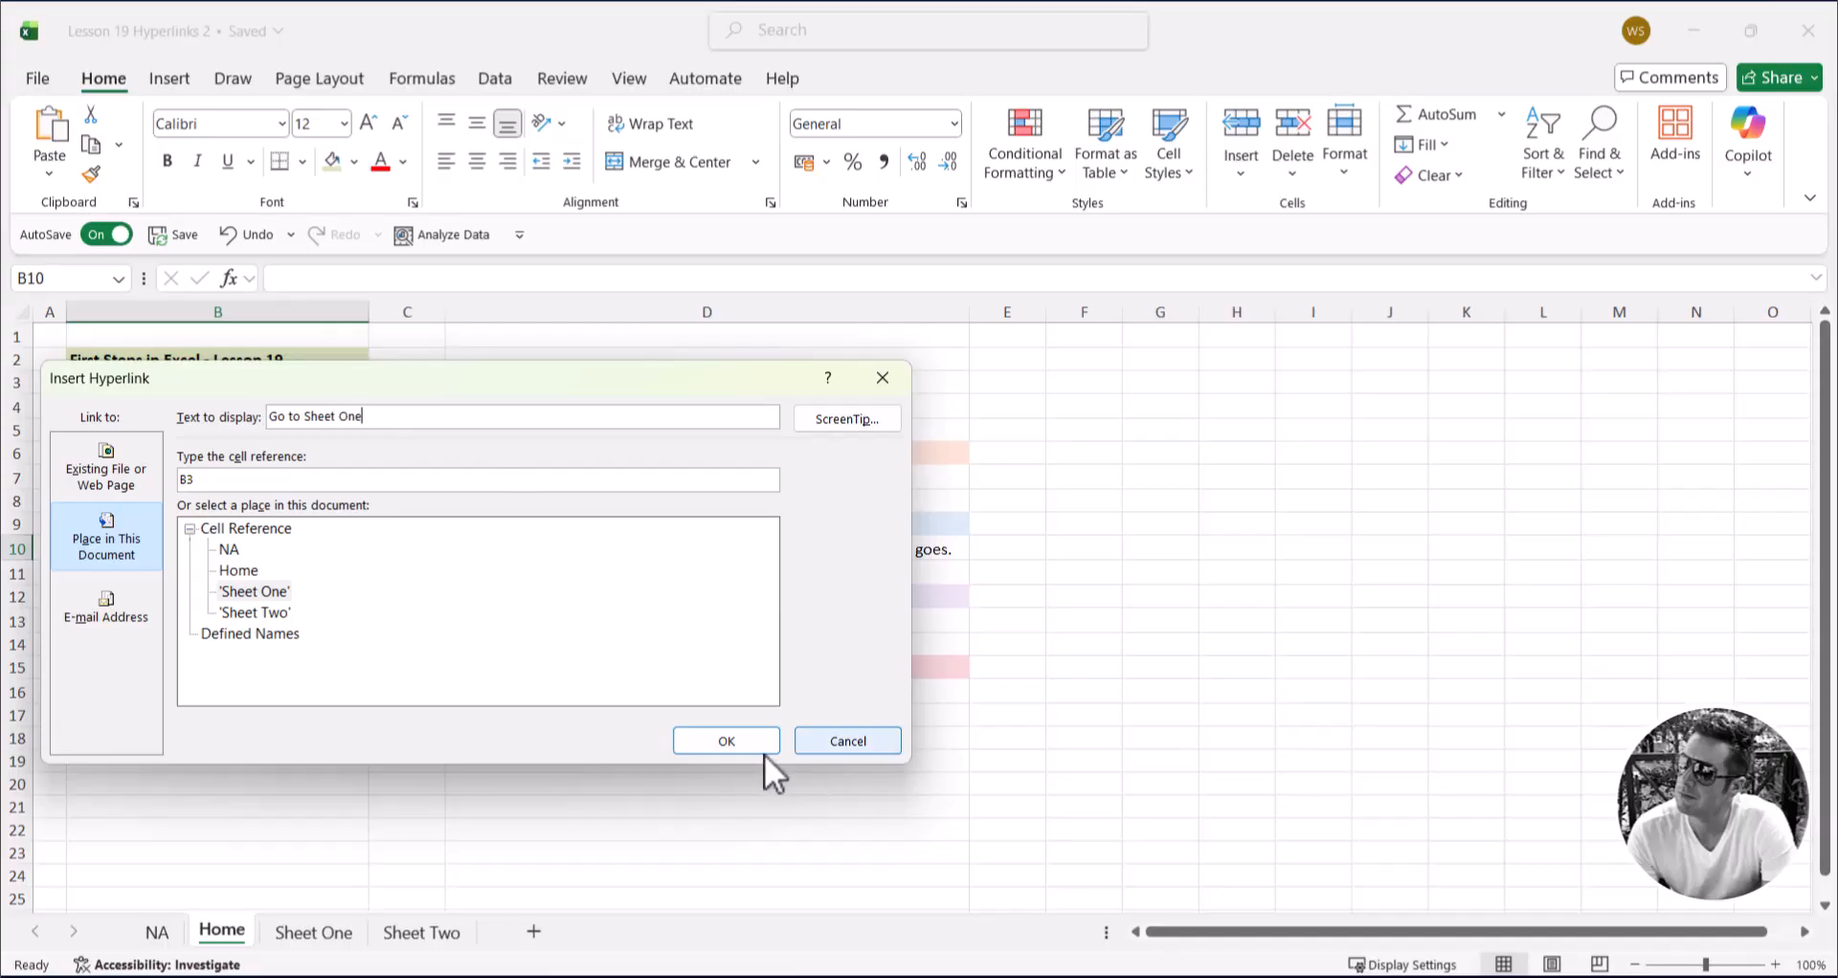
{"action": "left_click", "coordinate": [736, 747]}
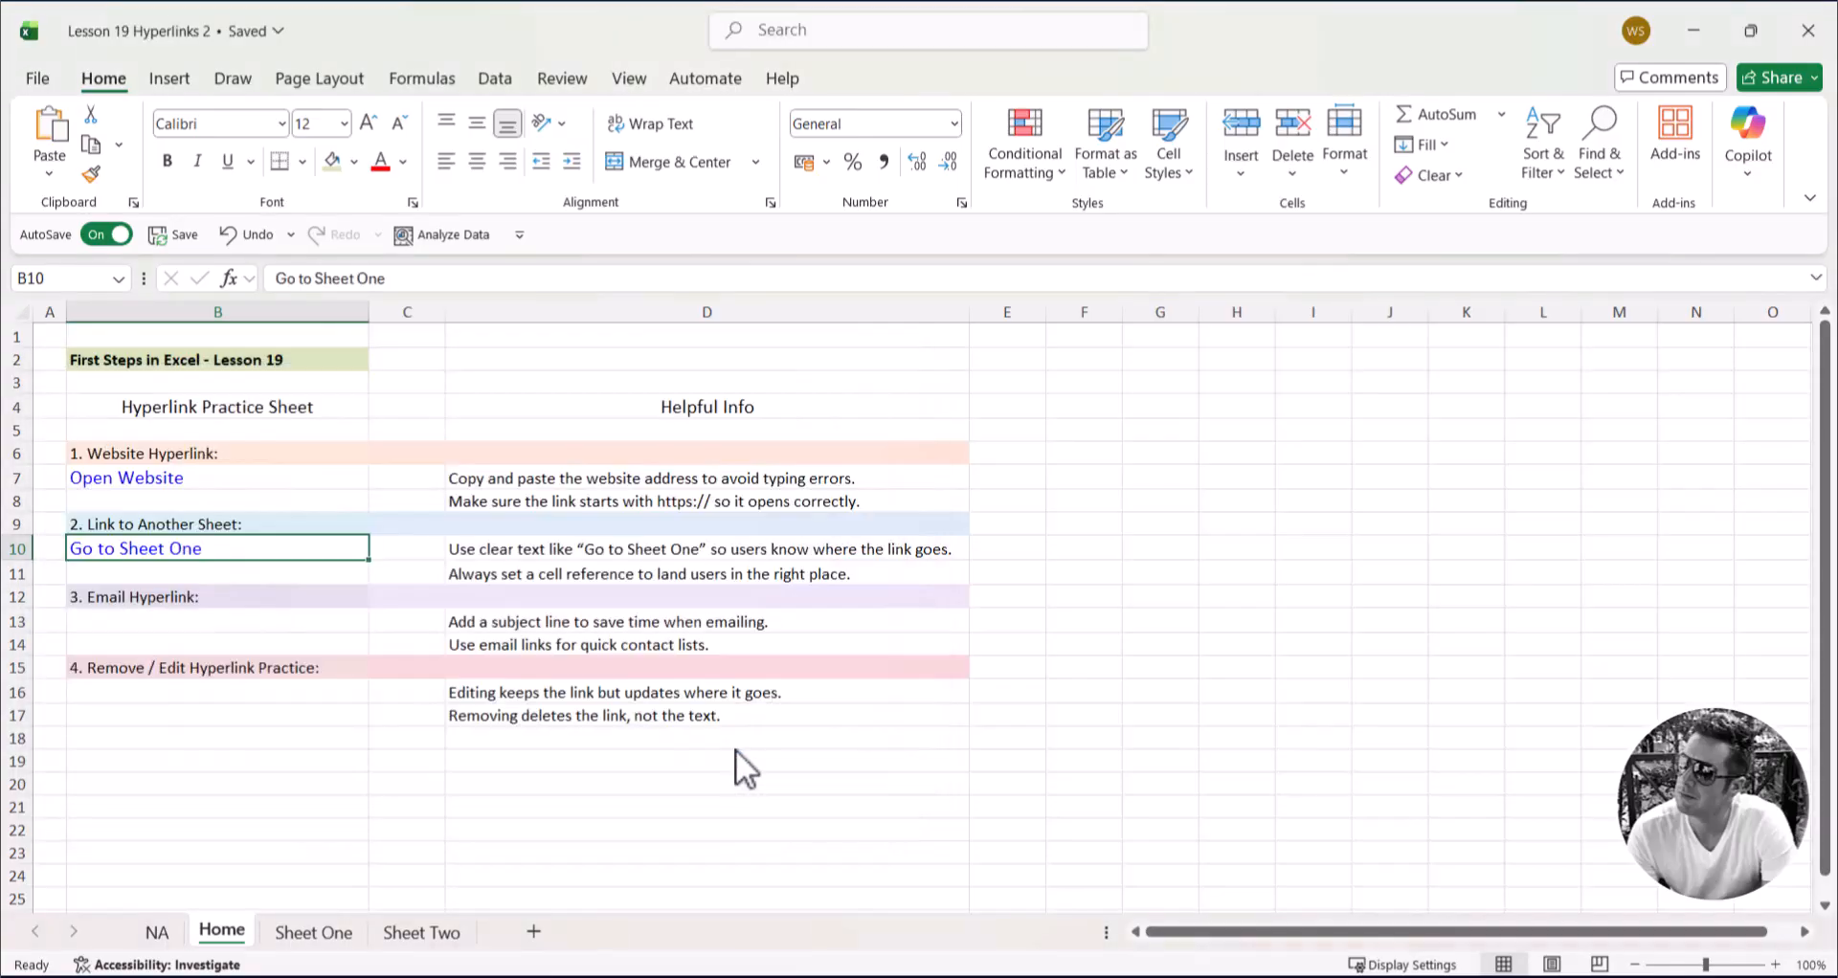
Step: Follow the link in B10 to test the jump to Sheet One, and return to the Home sheet
{"action": "left_click", "coordinate": [169, 561]}
{"action": "left_click", "coordinate": [626, 725]}
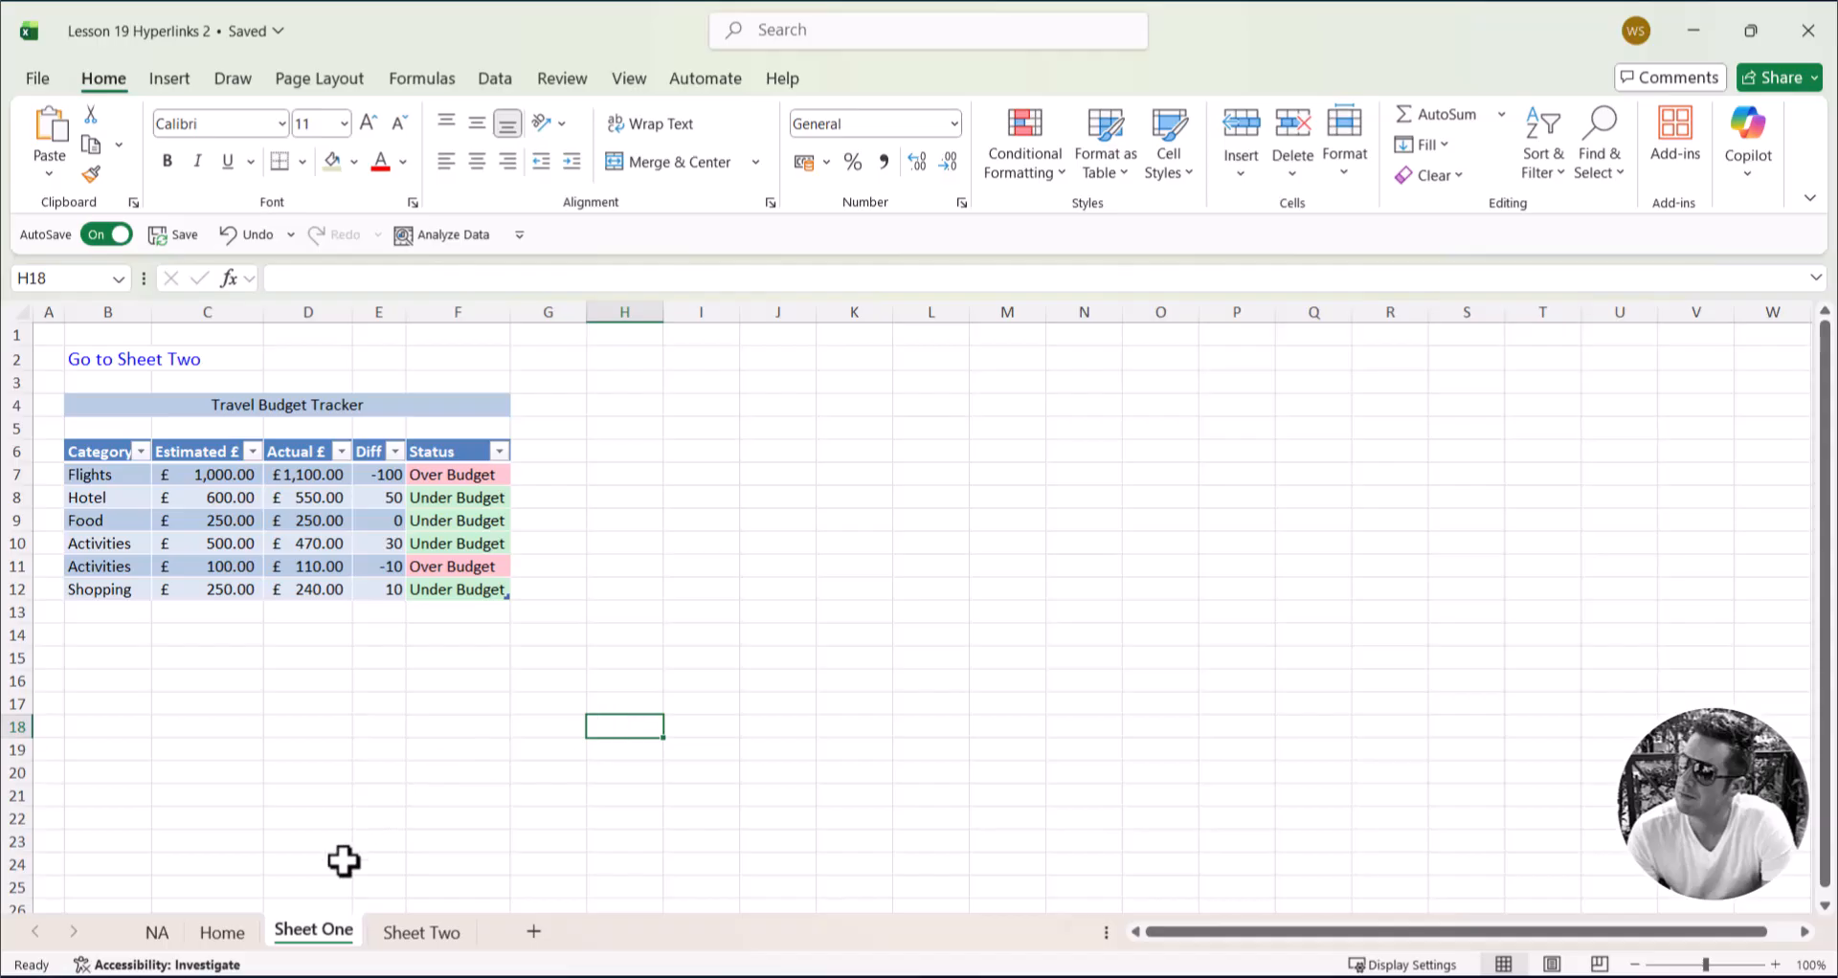
{"action": "left_click", "coordinate": [231, 933]}
{"action": "left_click", "coordinate": [1627, 381]}
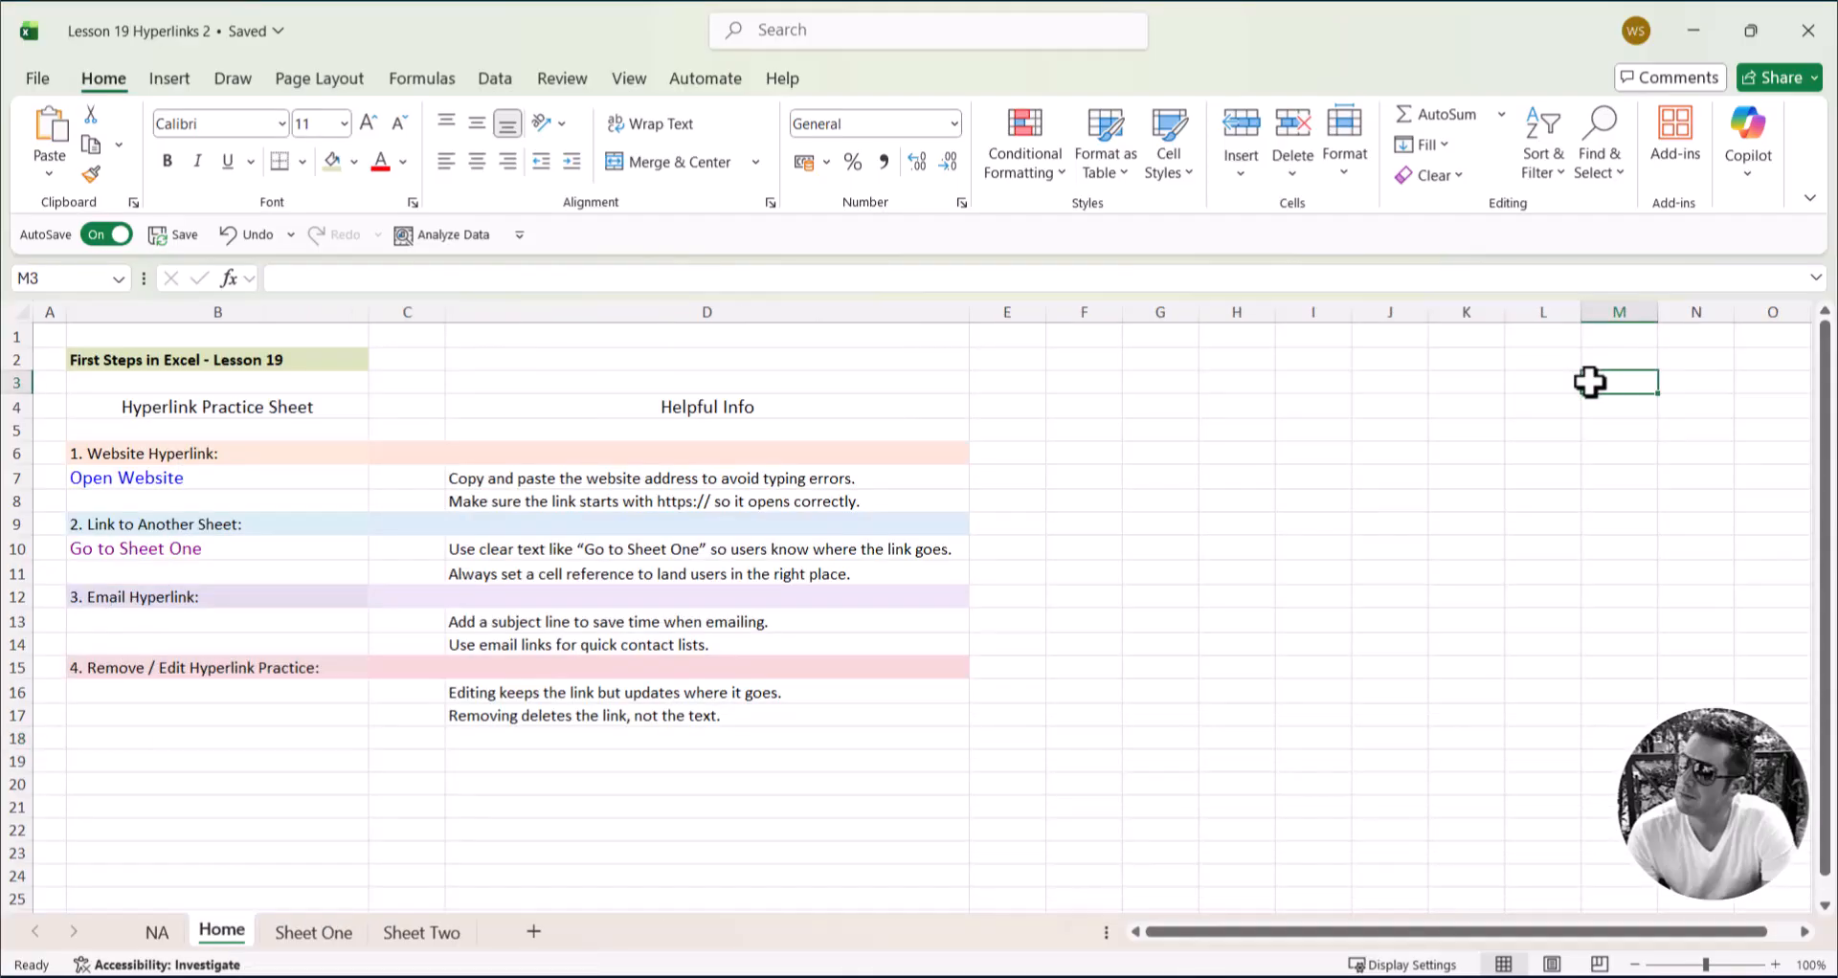
Step: Insert an email hyperlink in B13 with the contact's e-mail address and the subject "Hello", and test it, dismissing the app chooser
{"action": "left_click", "coordinate": [298, 617]}
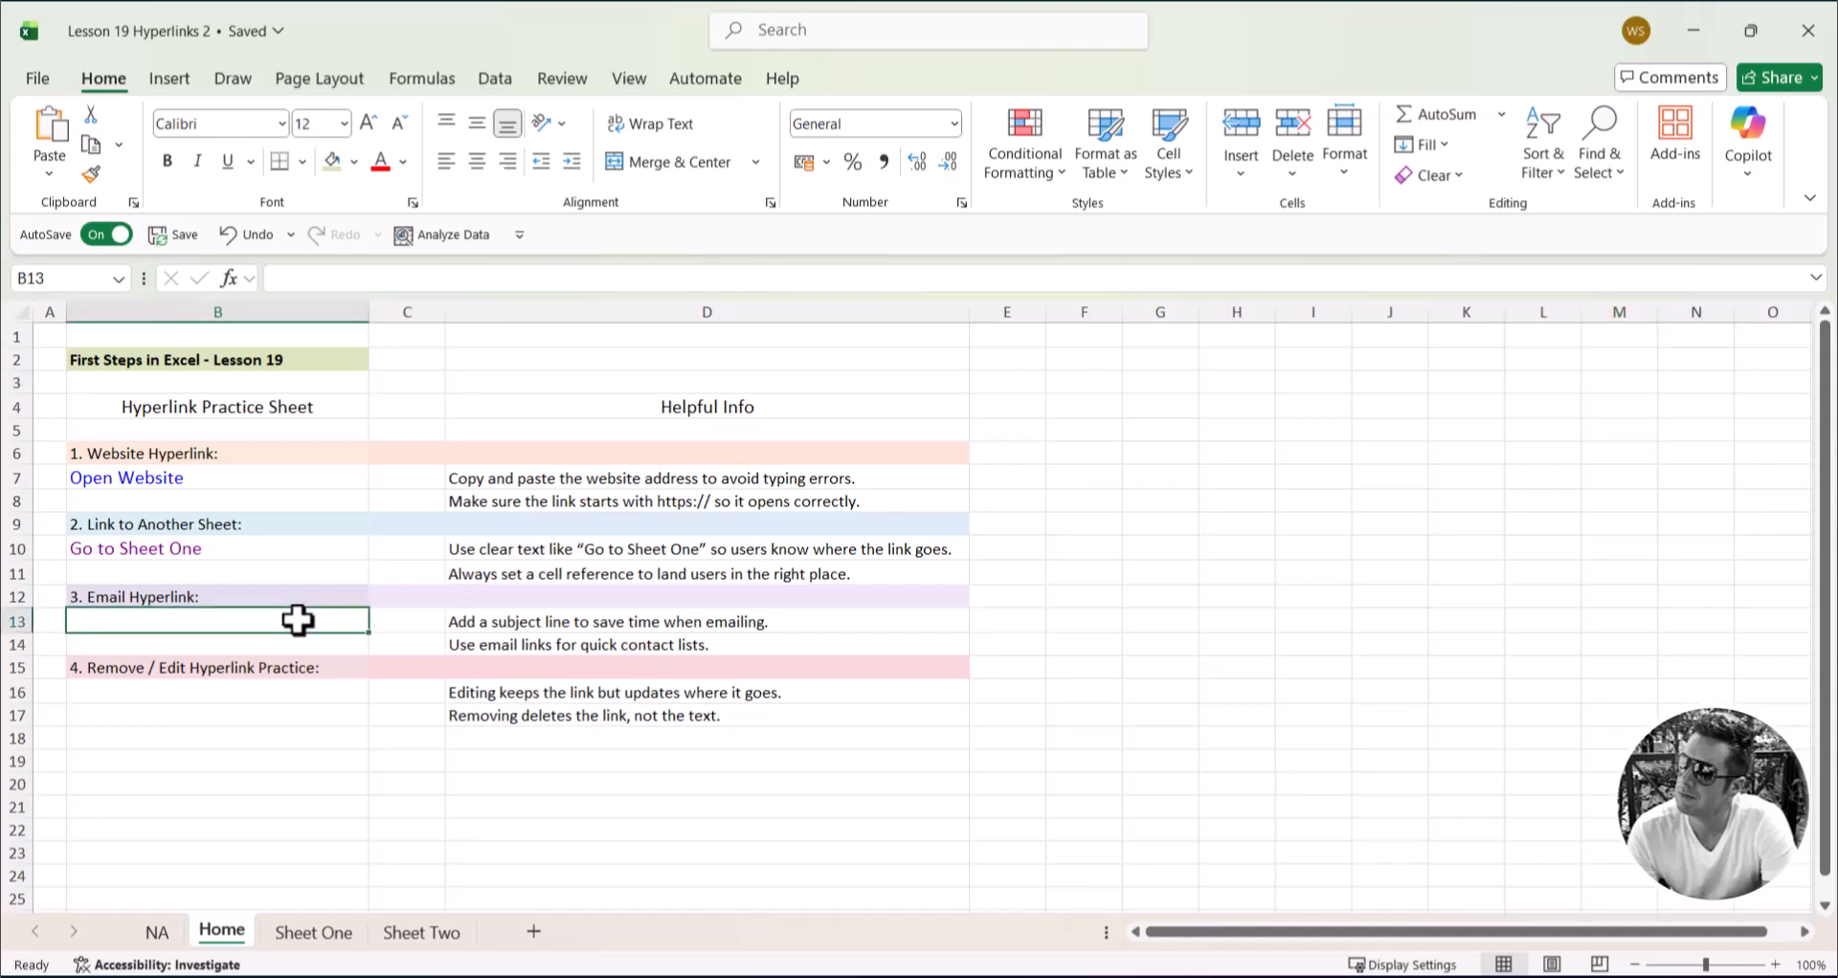
{"action": "key", "text": "ctrl+k"}
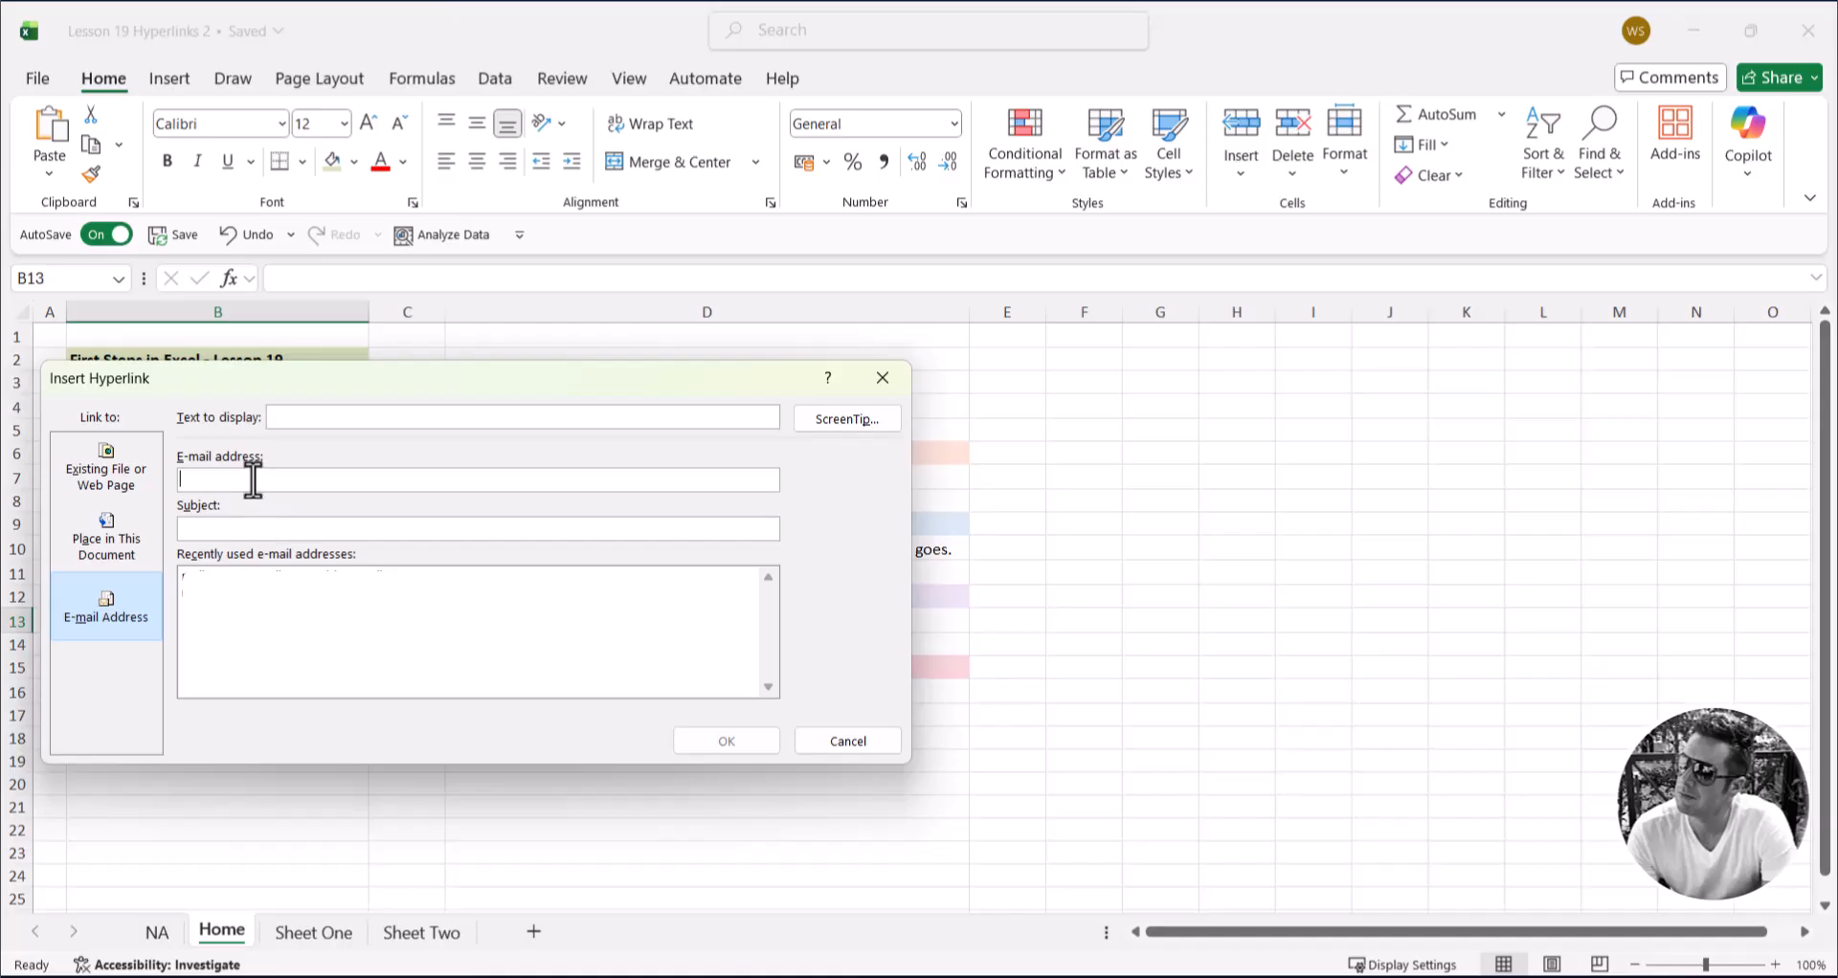
{"action": "key", "text": "ctrl+v"}
{"action": "left_click", "coordinate": [250, 528]}
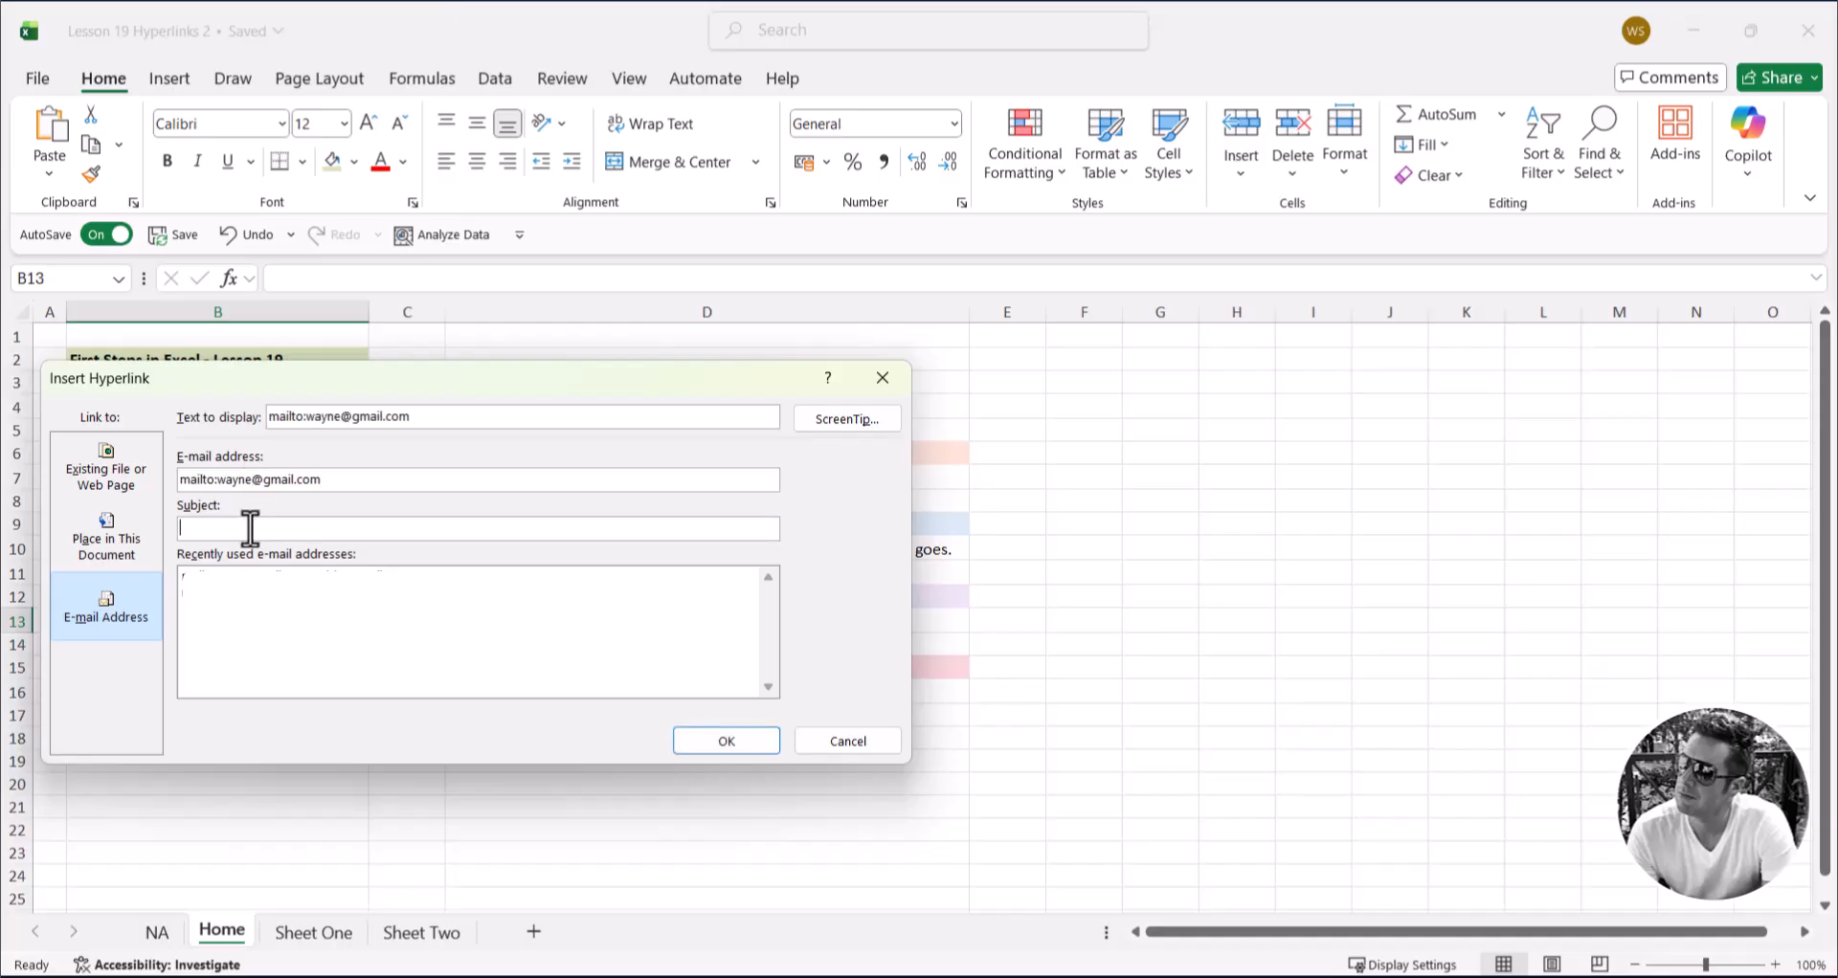
{"action": "type", "text": "Hello"}
{"action": "left_click", "coordinate": [732, 748]}
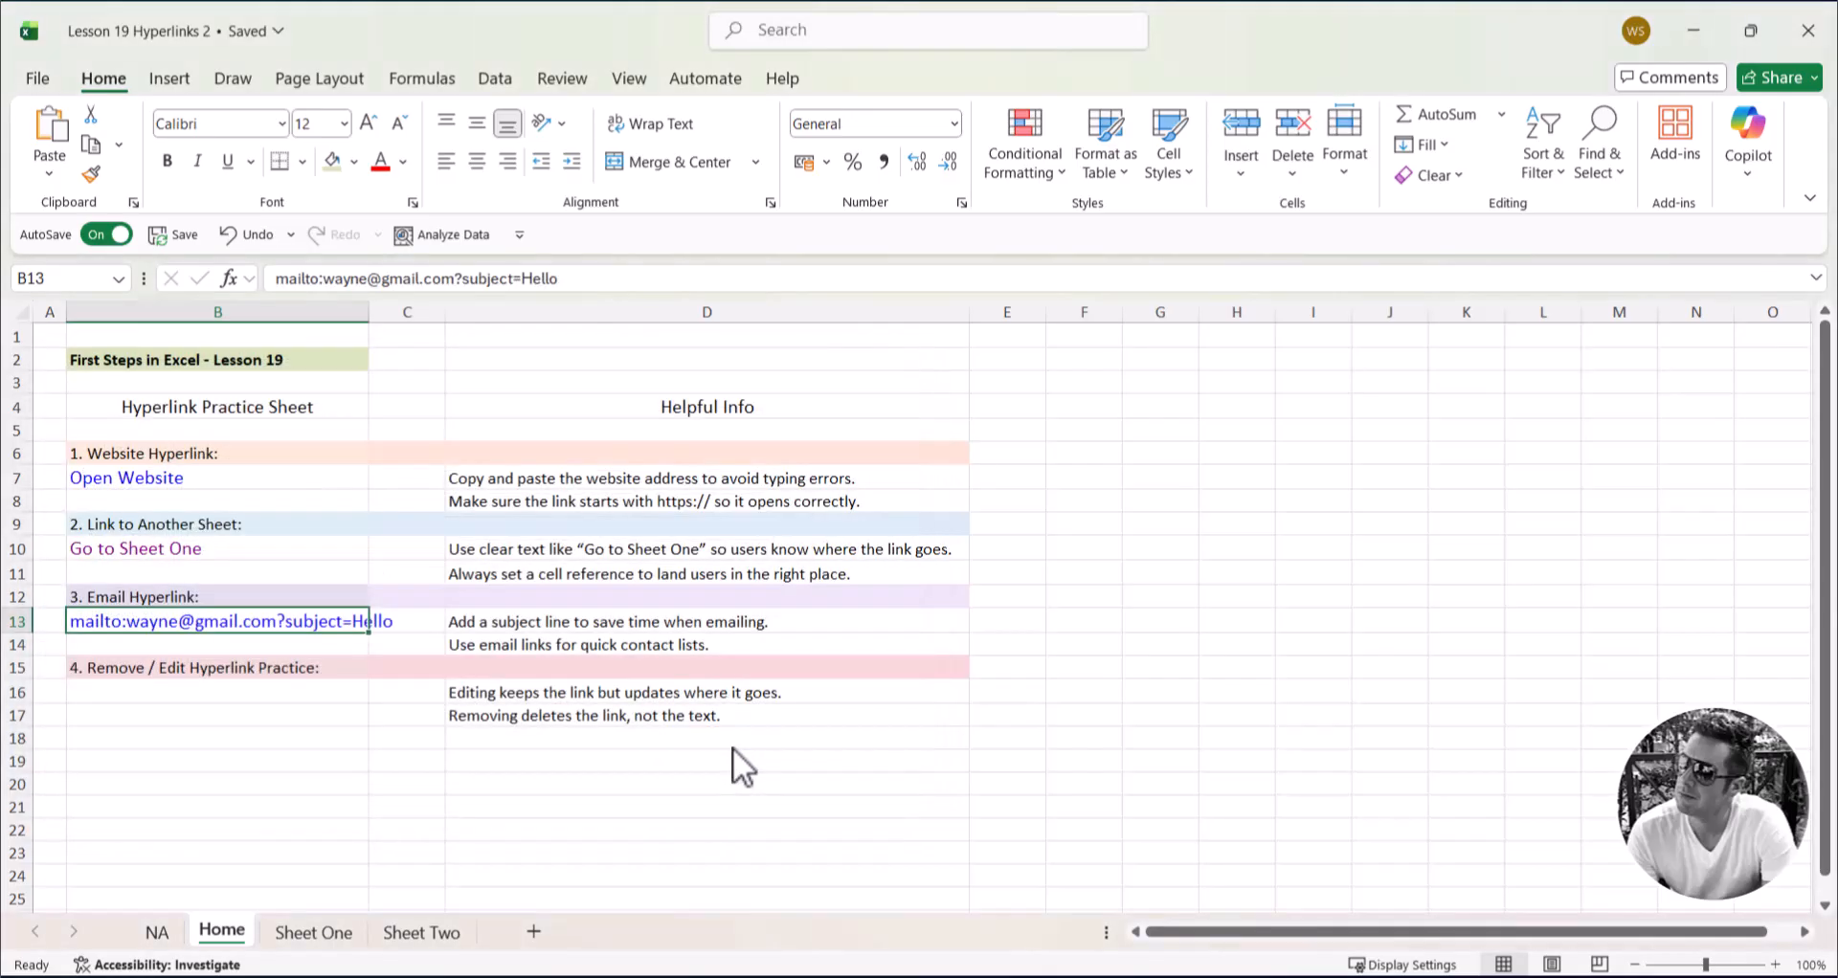
{"action": "left_click", "coordinate": [200, 623]}
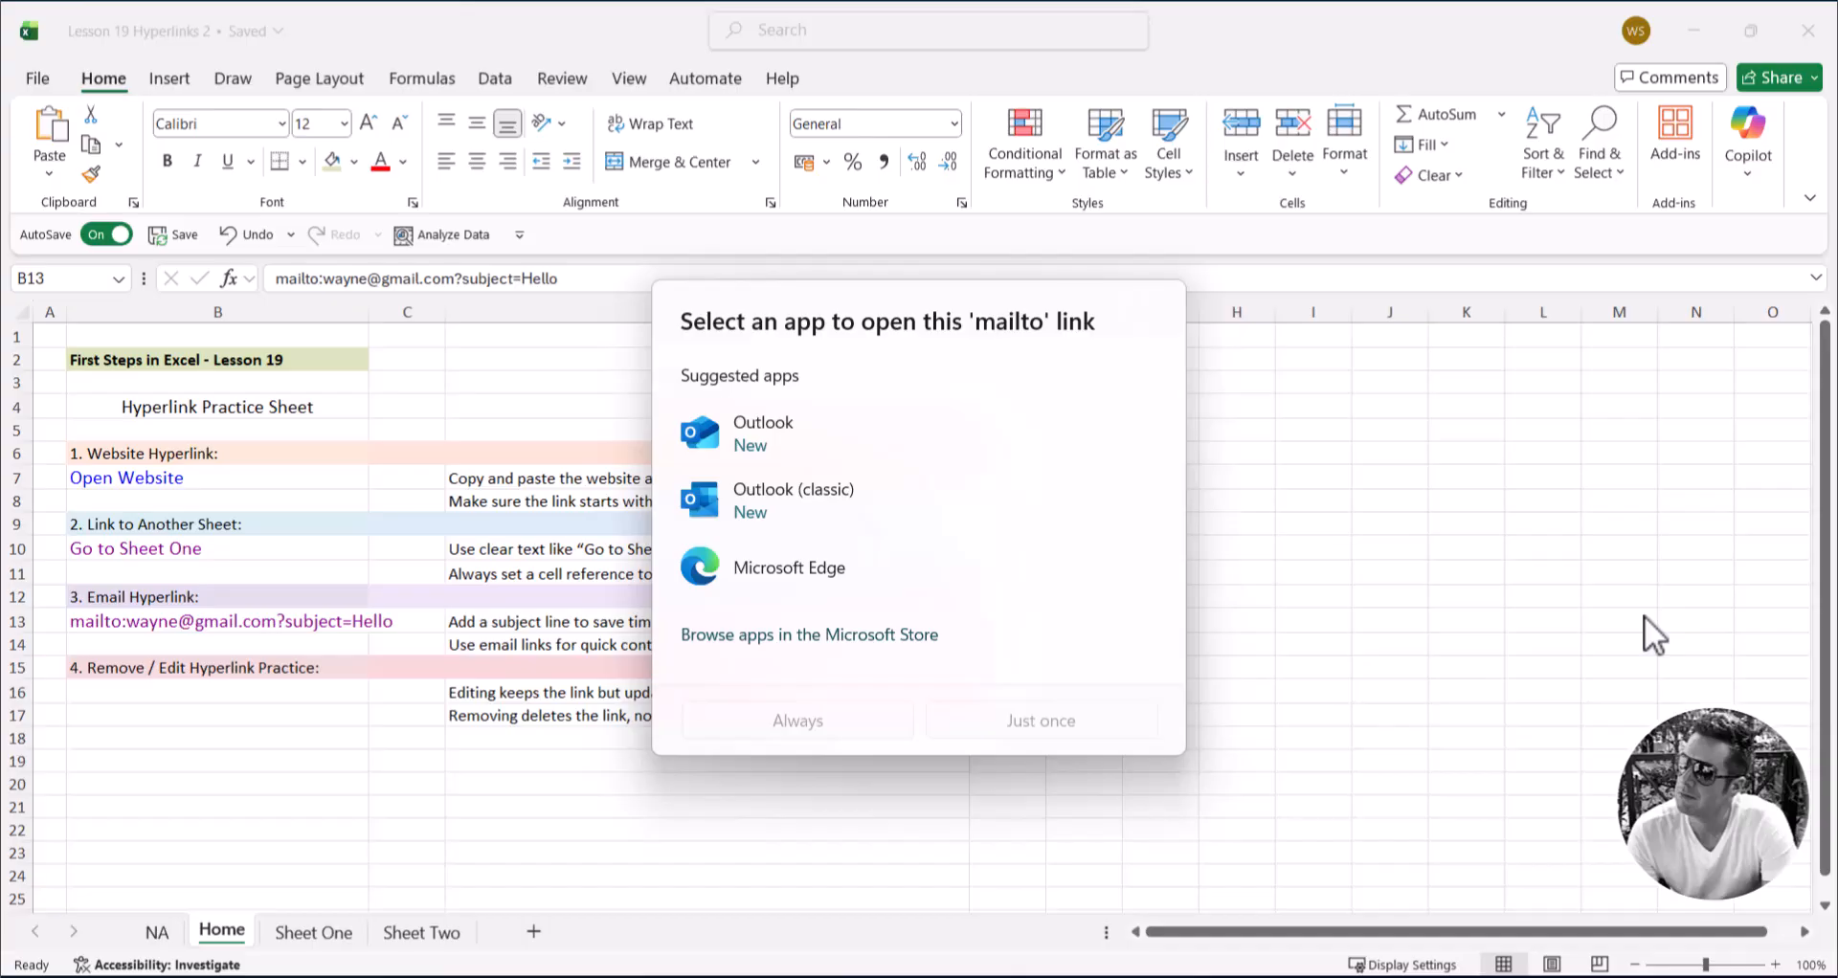
{"action": "left_click", "coordinate": [1632, 410]}
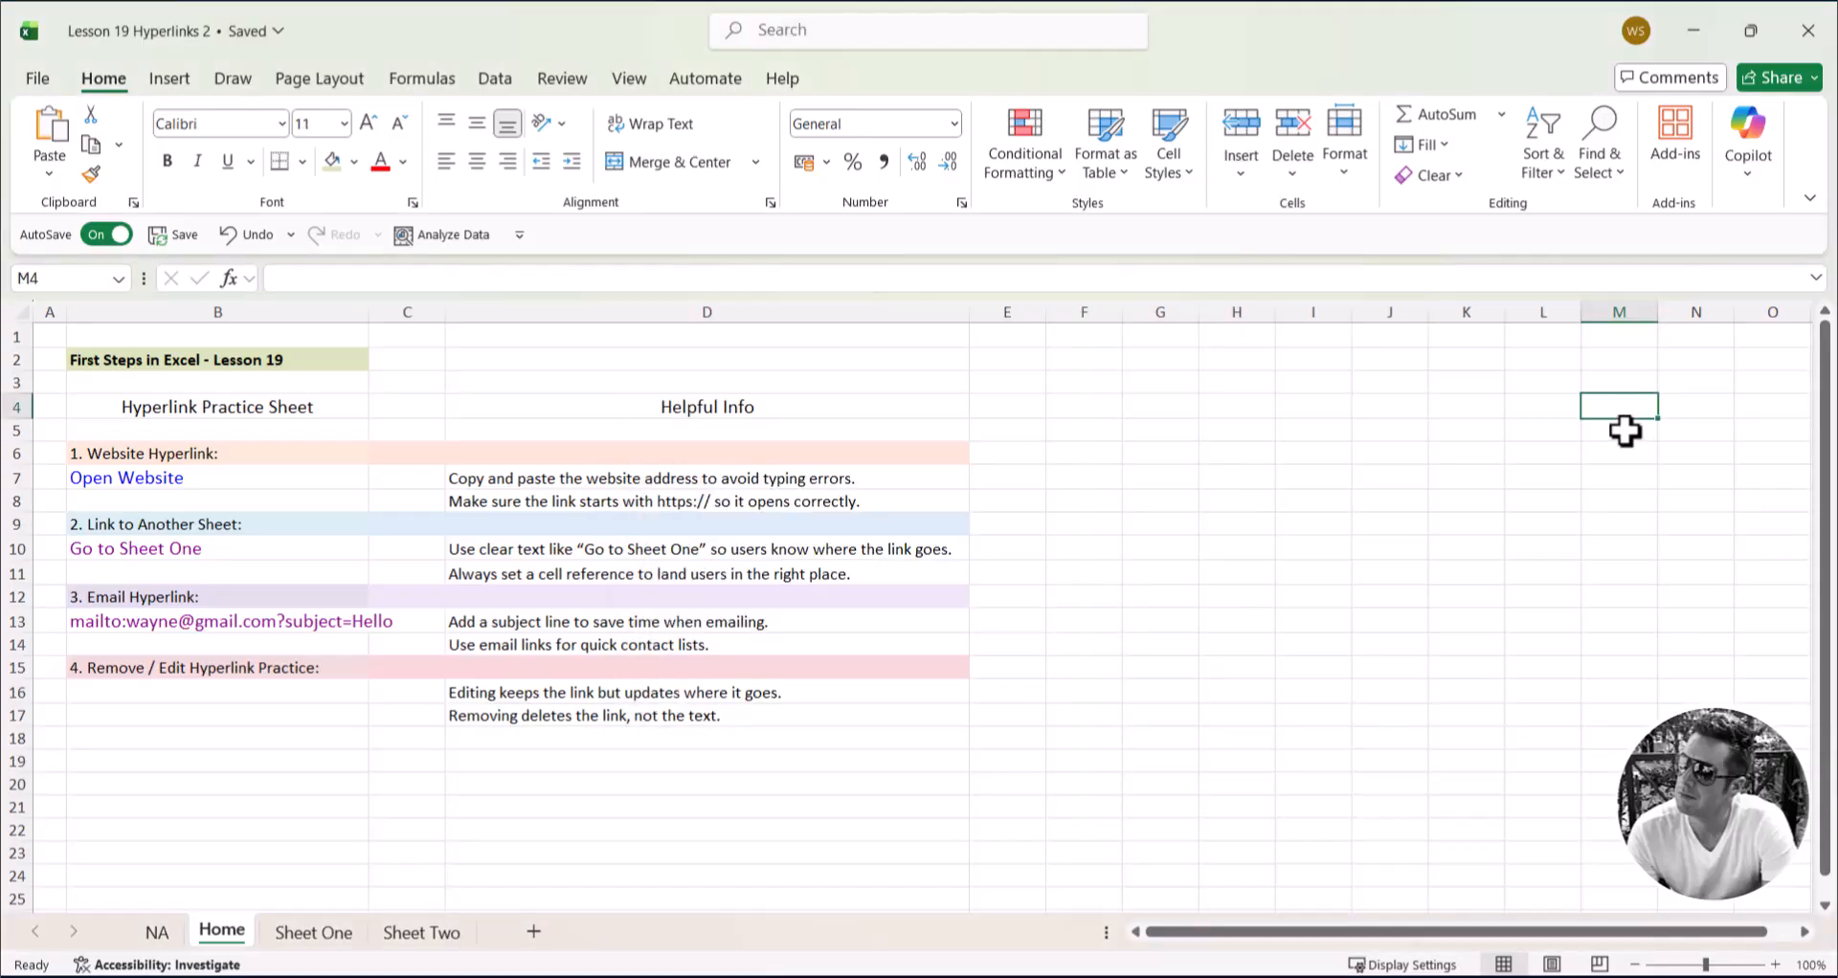
Step: Edit the email hyperlink in B13 so its display text reads "IT Support Email"
{"action": "right_click", "coordinate": [277, 627]}
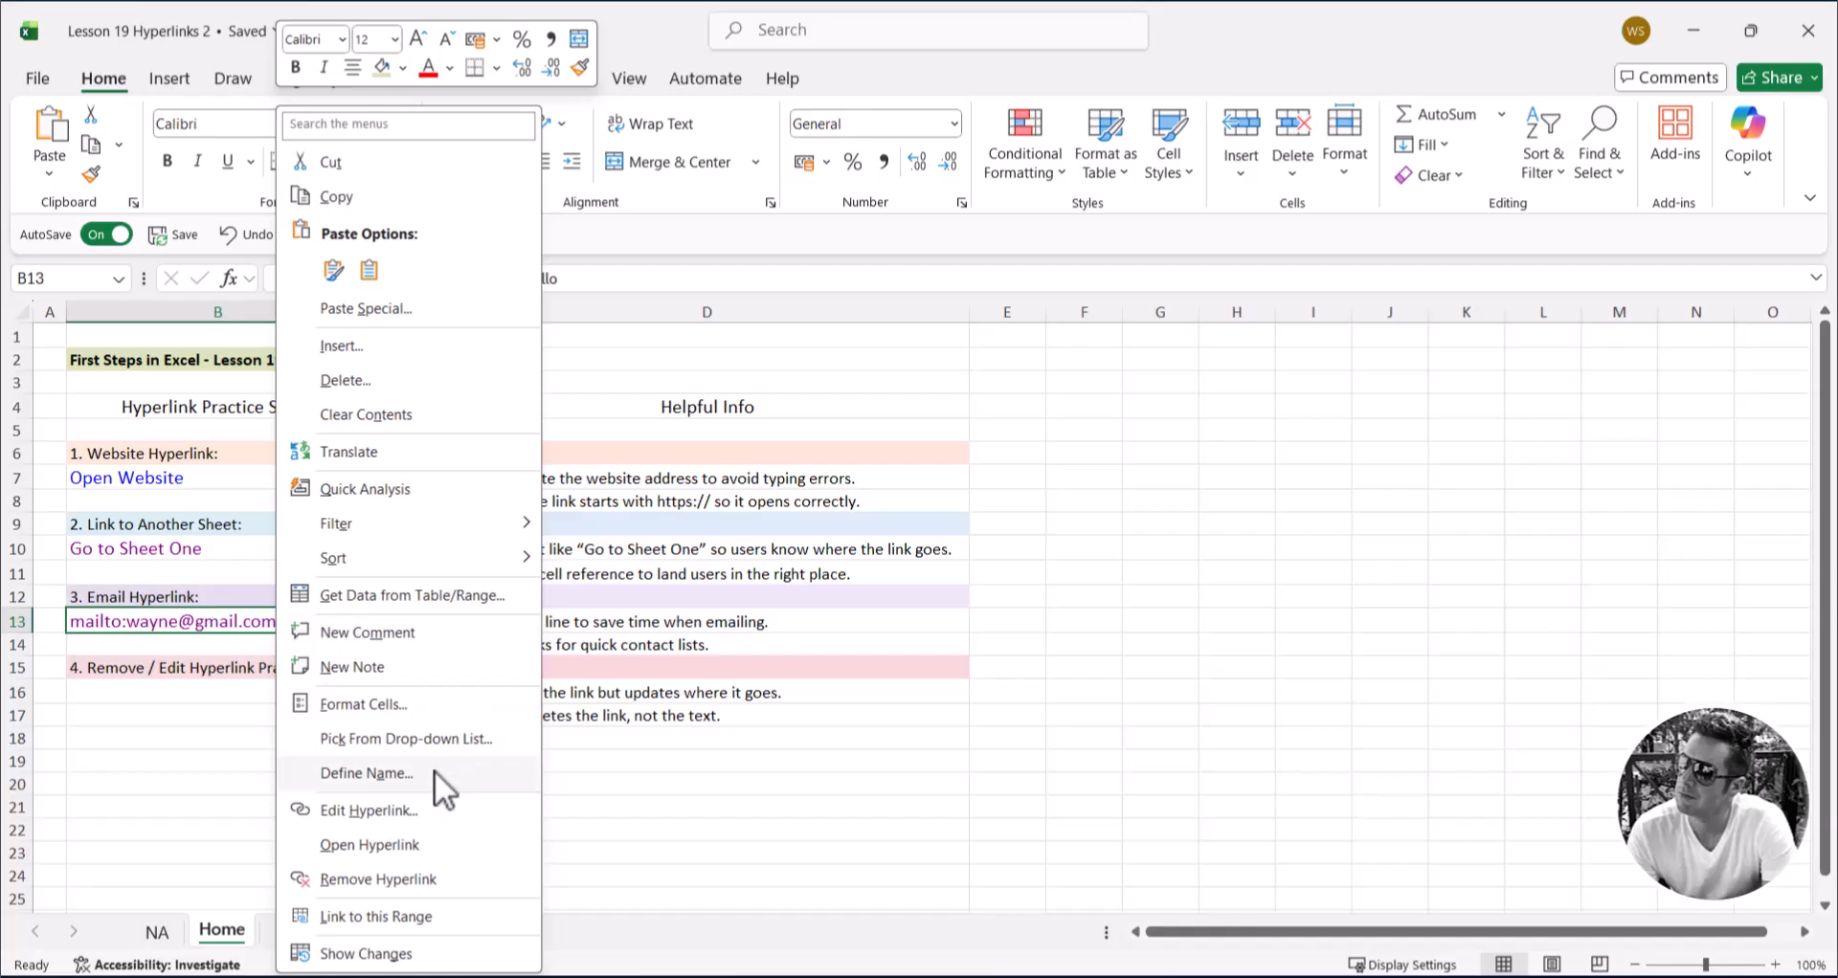
{"action": "left_click", "coordinate": [370, 810]}
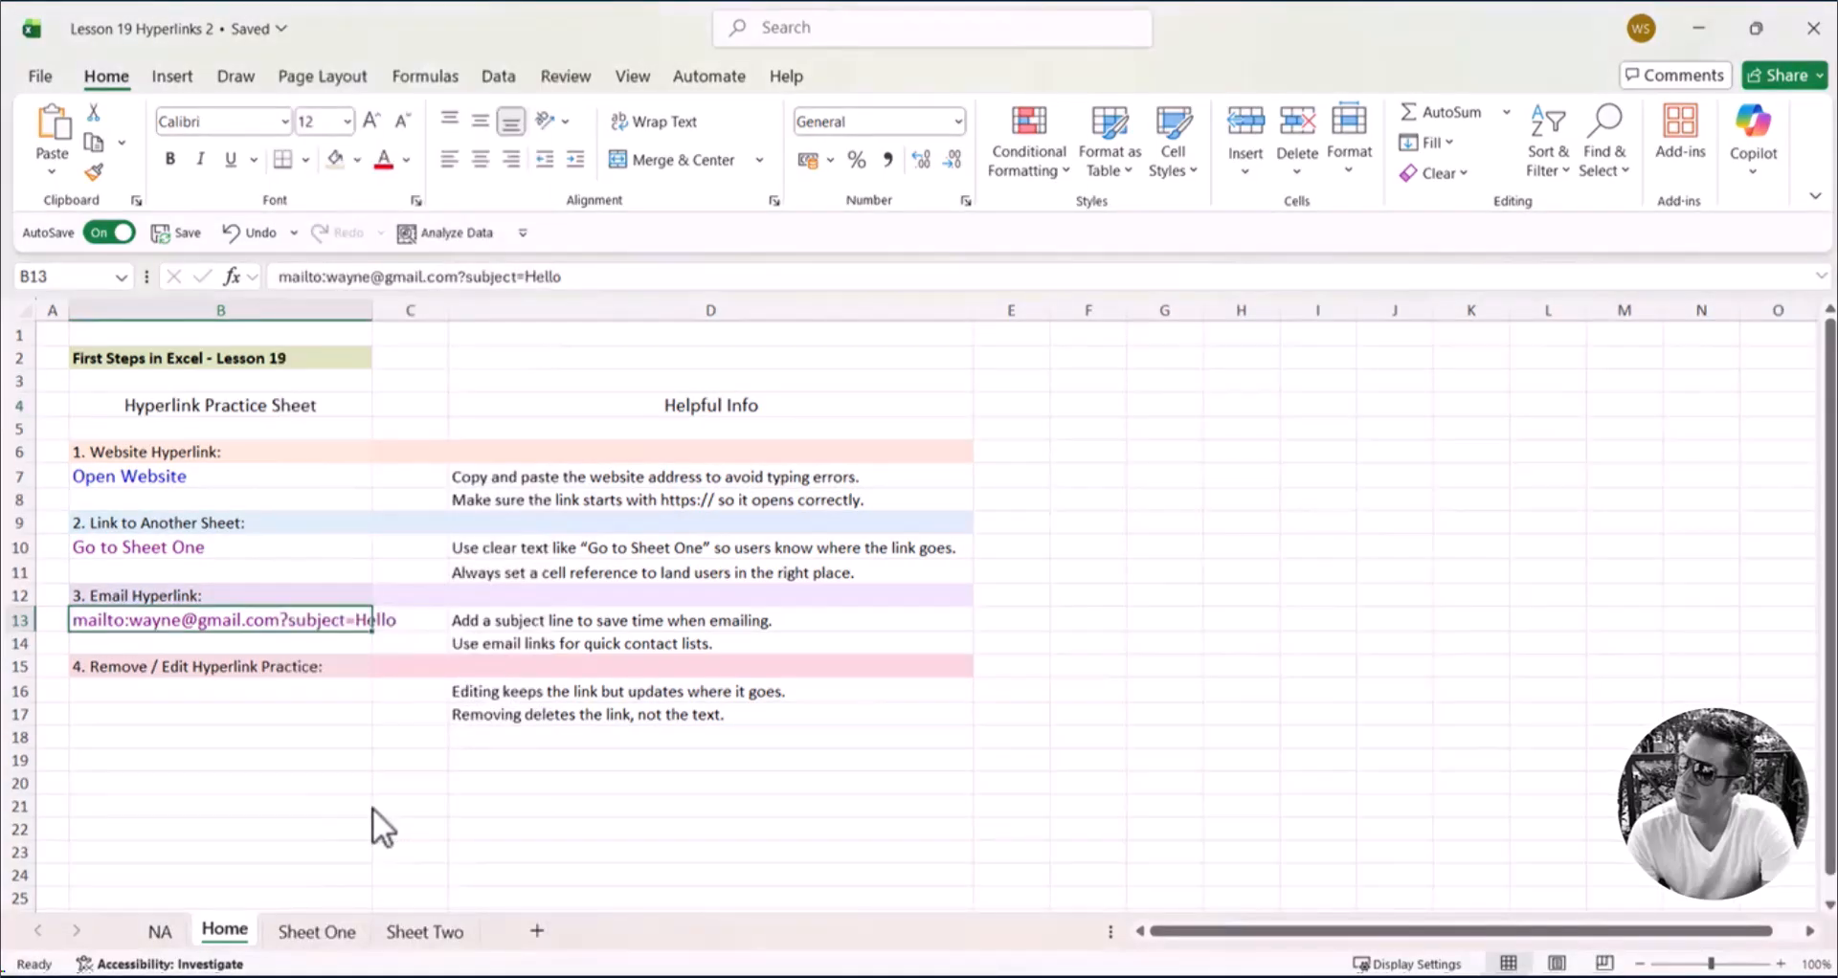
{"action": "left_click_drag", "start_coordinate": [514, 404], "coordinate": [275, 410]}
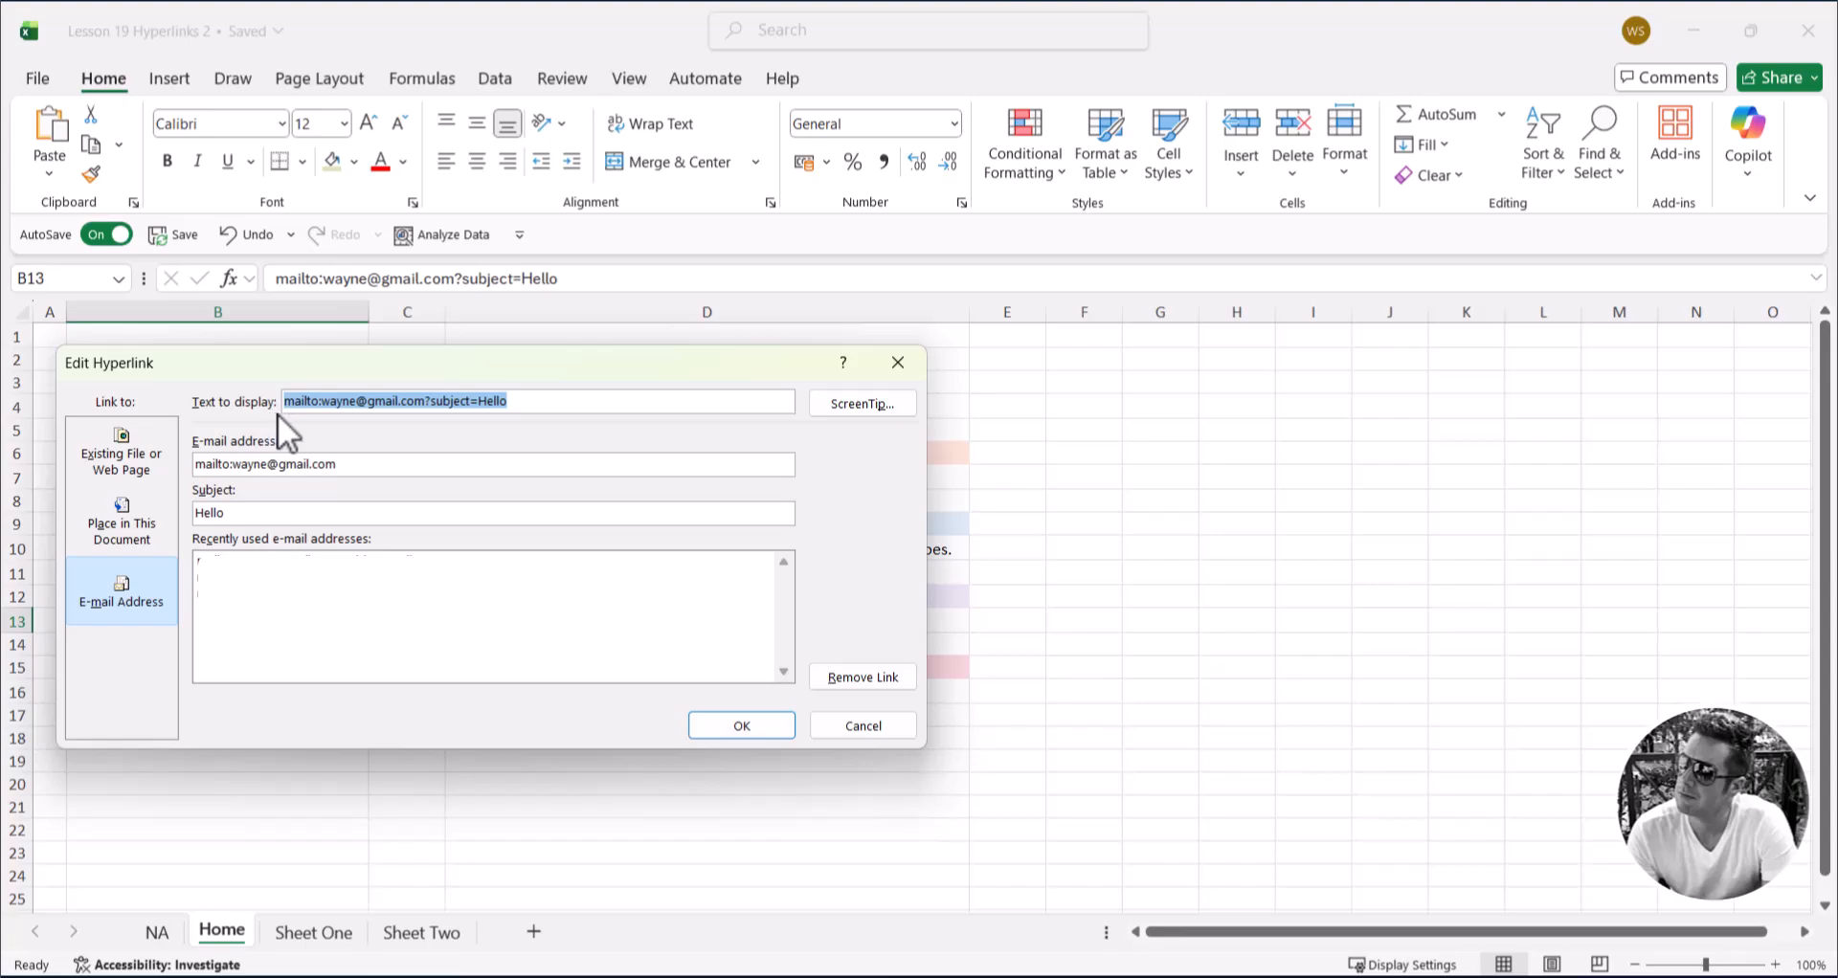
{"action": "type", "text": "IT Support Email"}
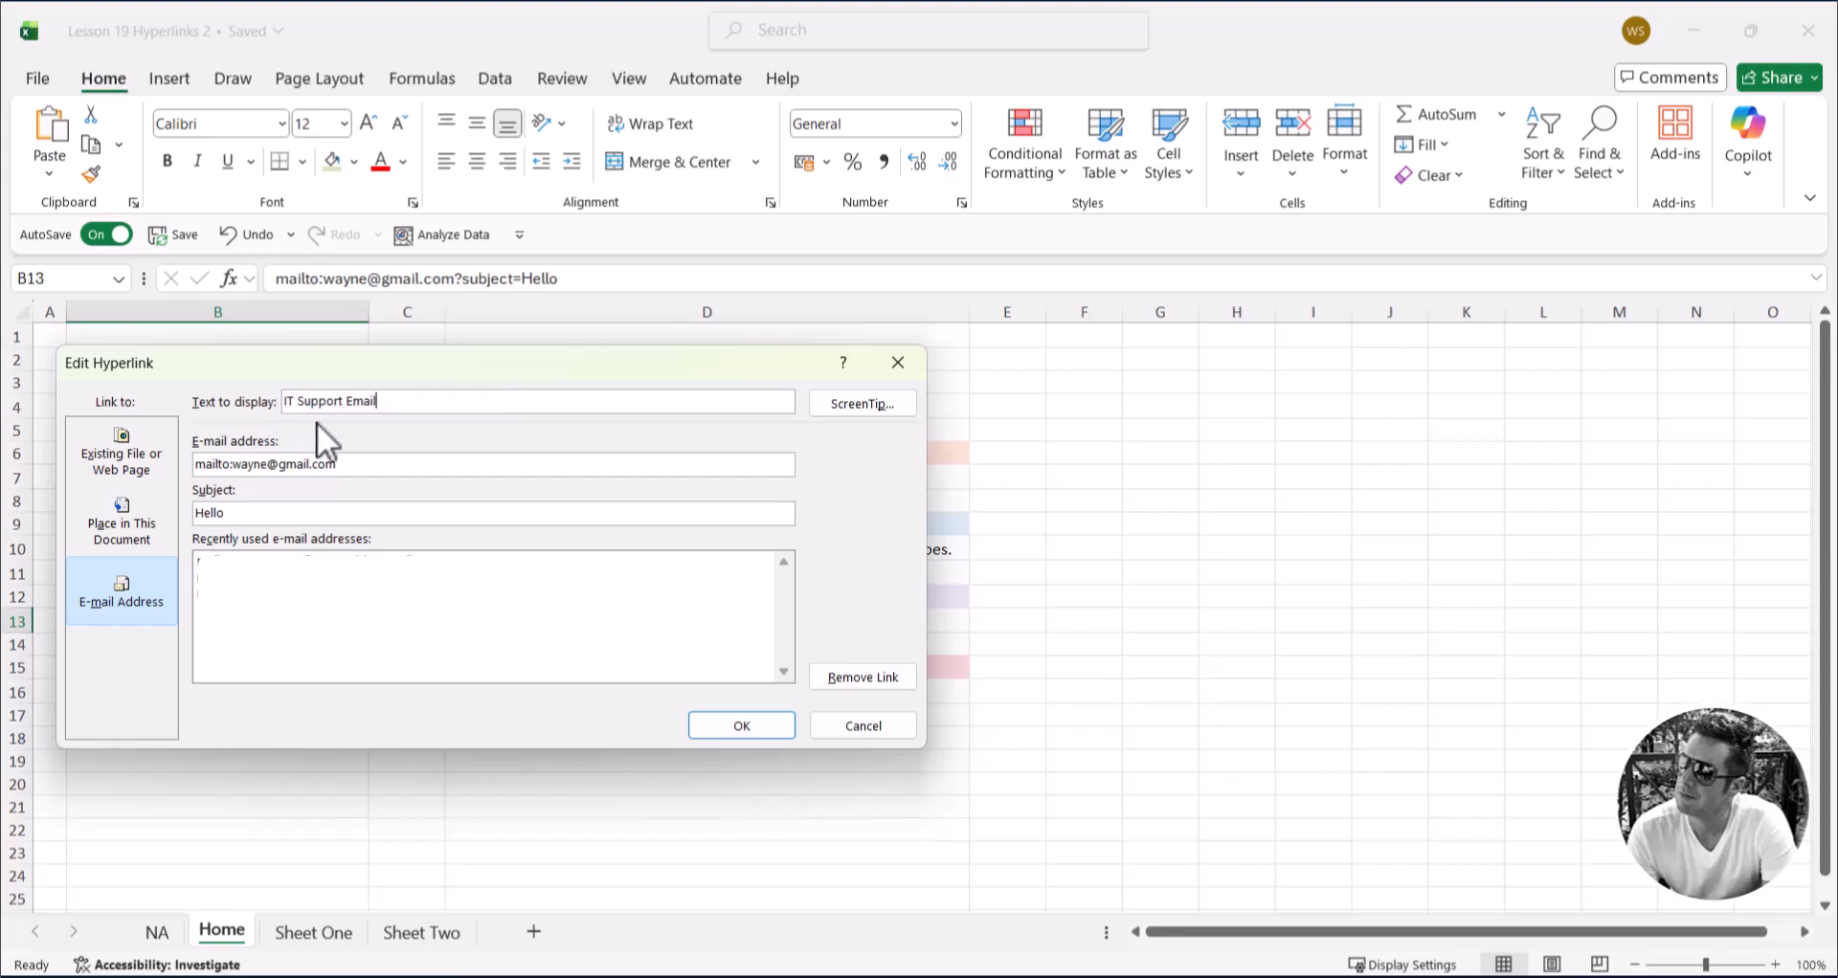
{"action": "left_click", "coordinate": [728, 725]}
{"action": "left_click", "coordinate": [1184, 716]}
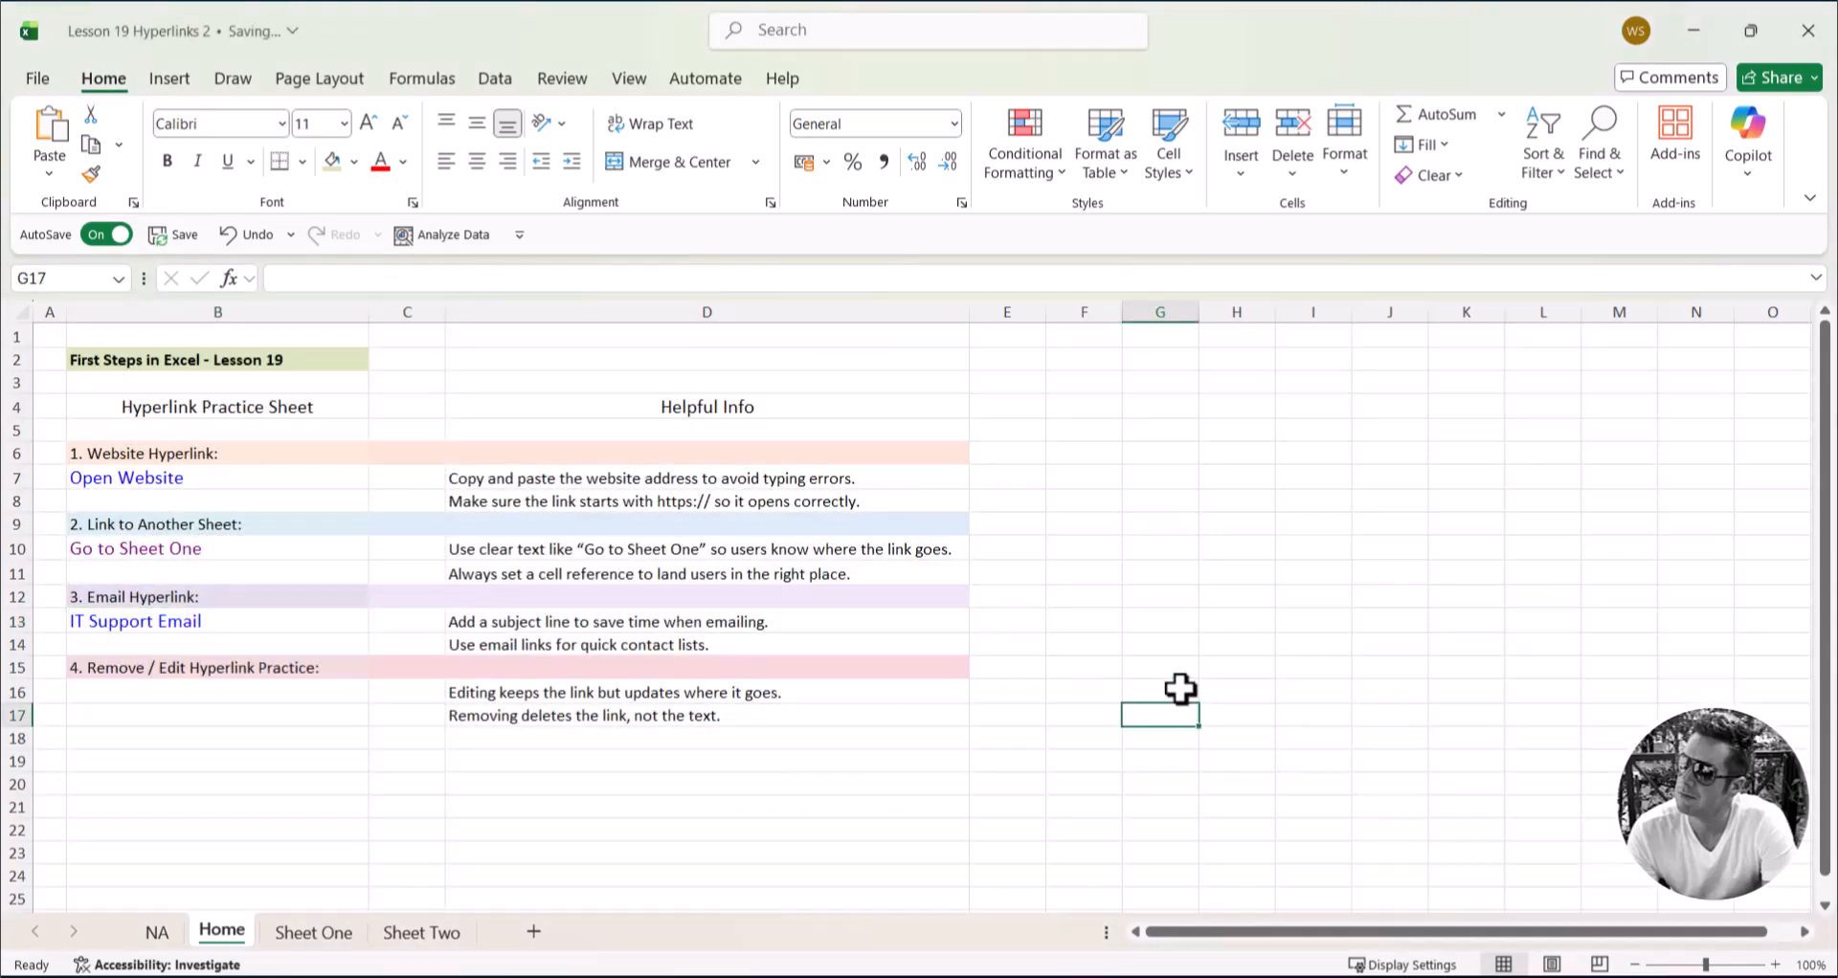
Step: Remove the hyperlink from the email cell B13 while keeping its text, and check that the cell behaves as plain text
{"action": "right_click", "coordinate": [294, 620]}
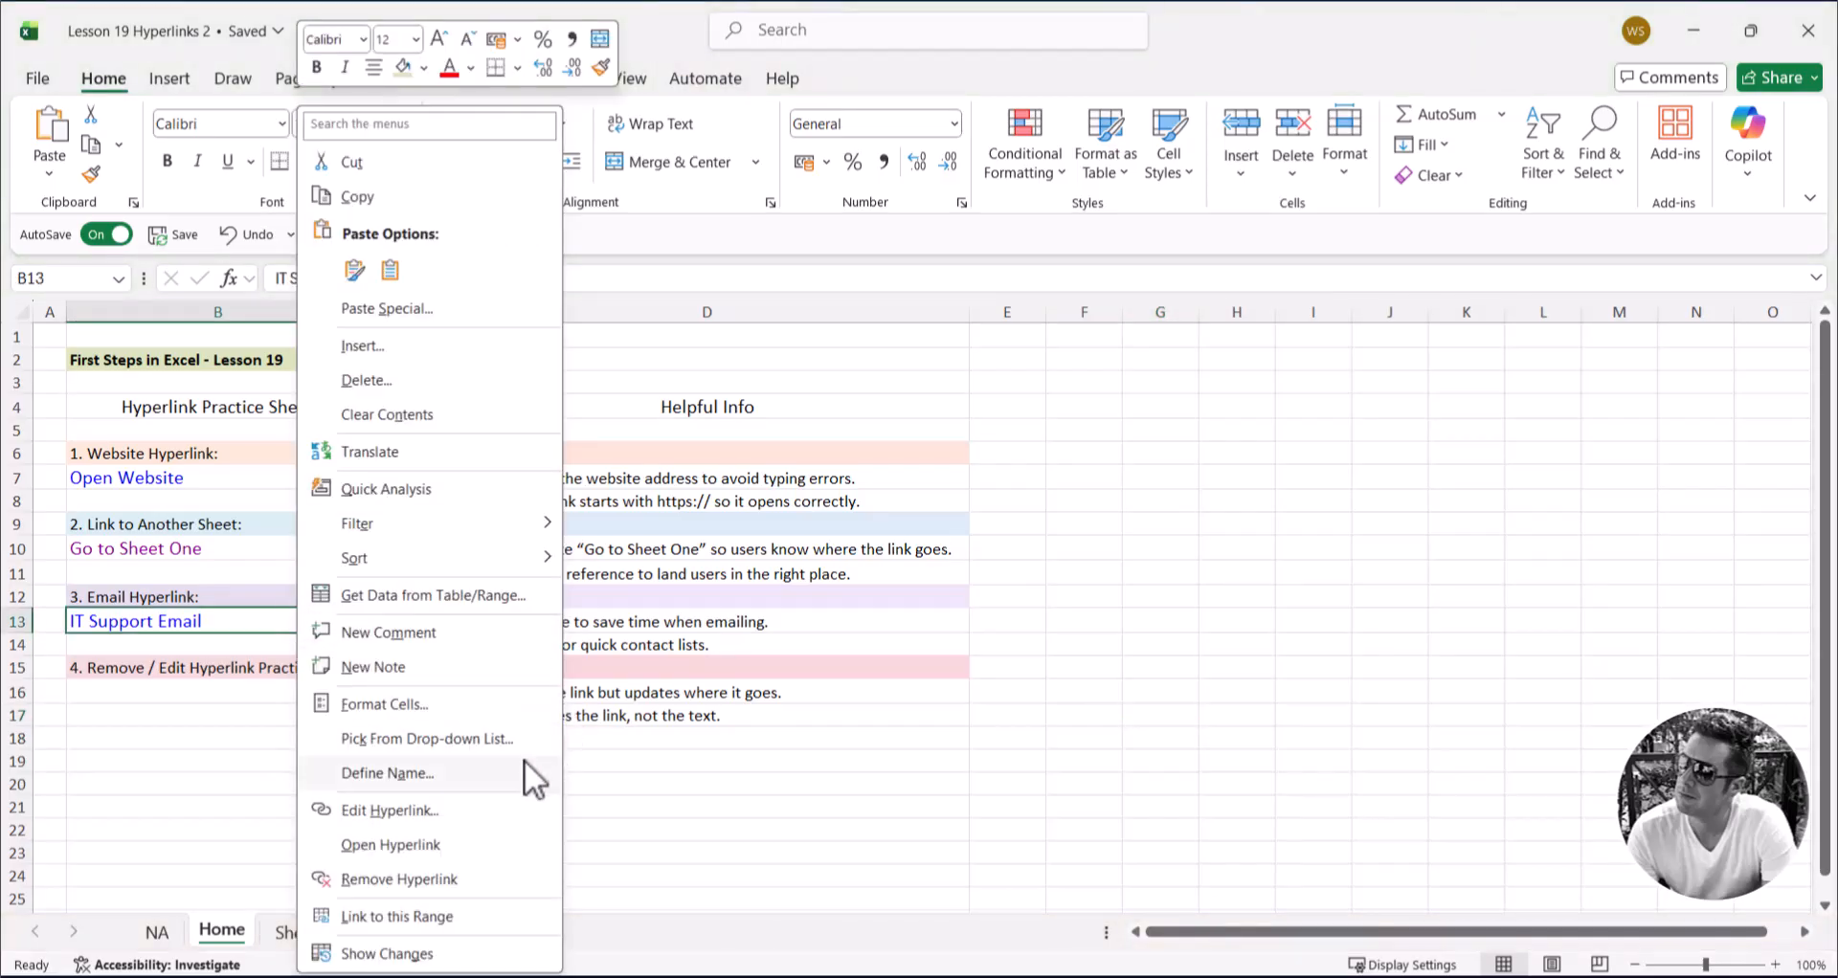
{"action": "left_click", "coordinate": [402, 878]}
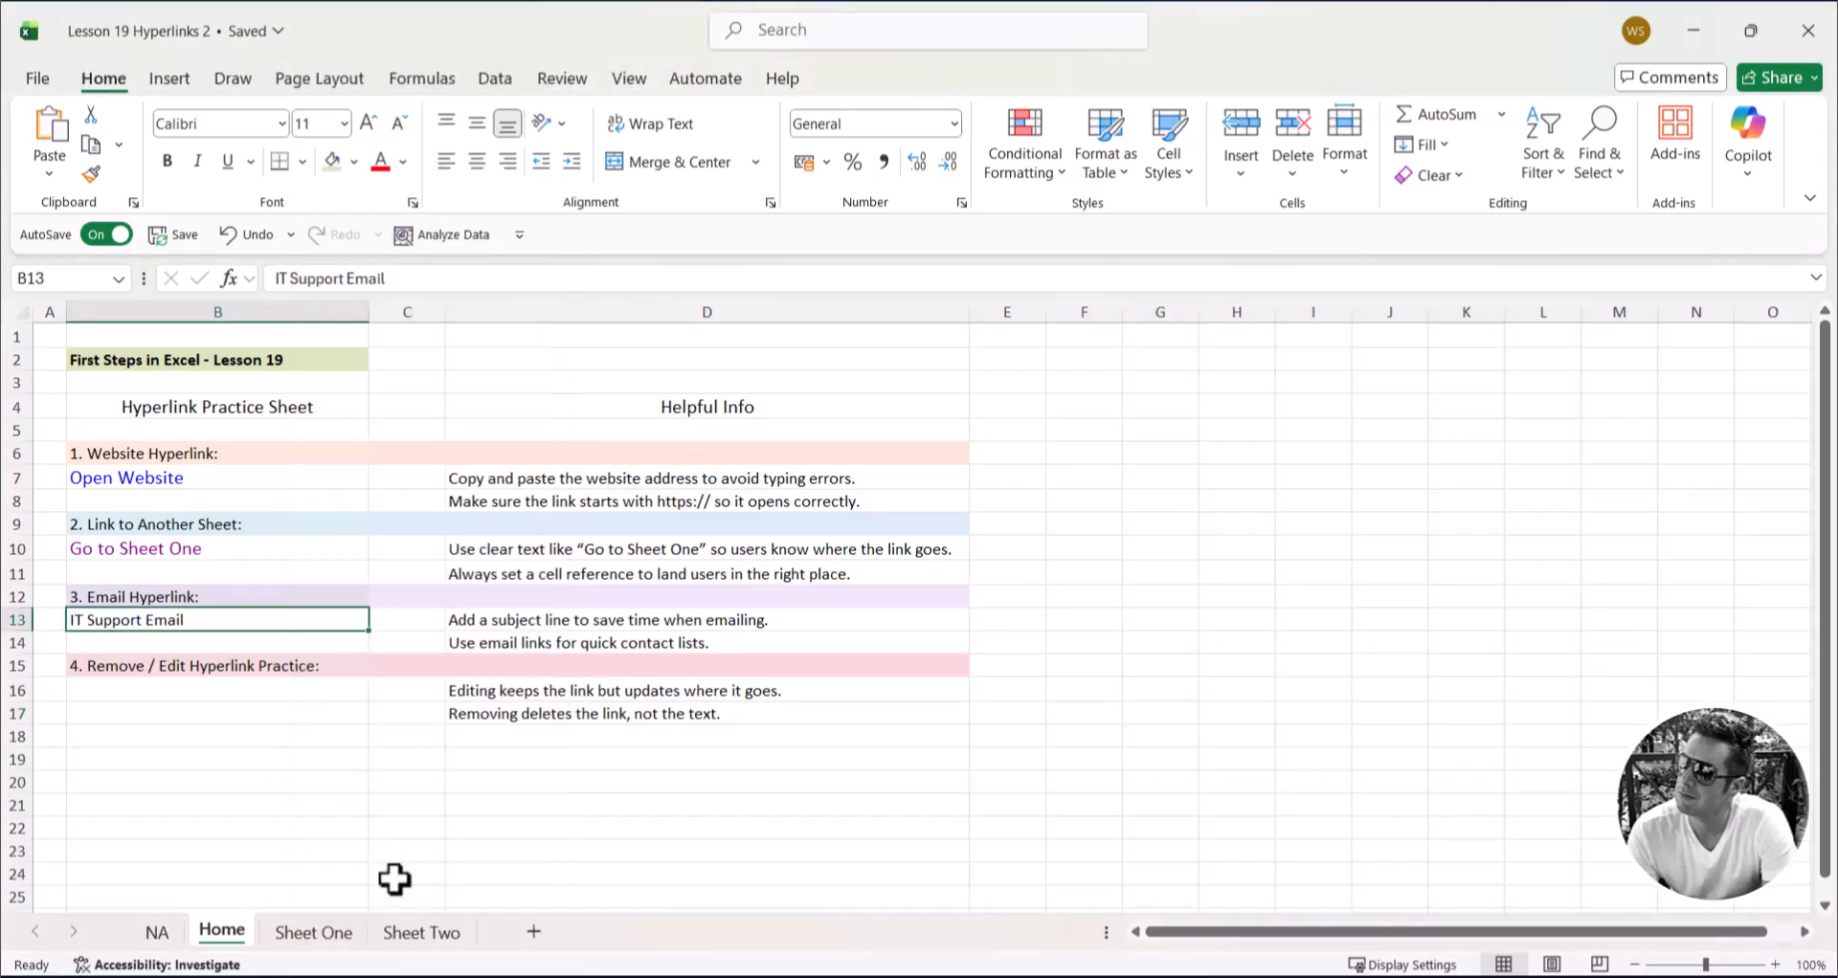
{"action": "left_click", "coordinate": [1134, 710]}
{"action": "double_click", "coordinate": [143, 622]}
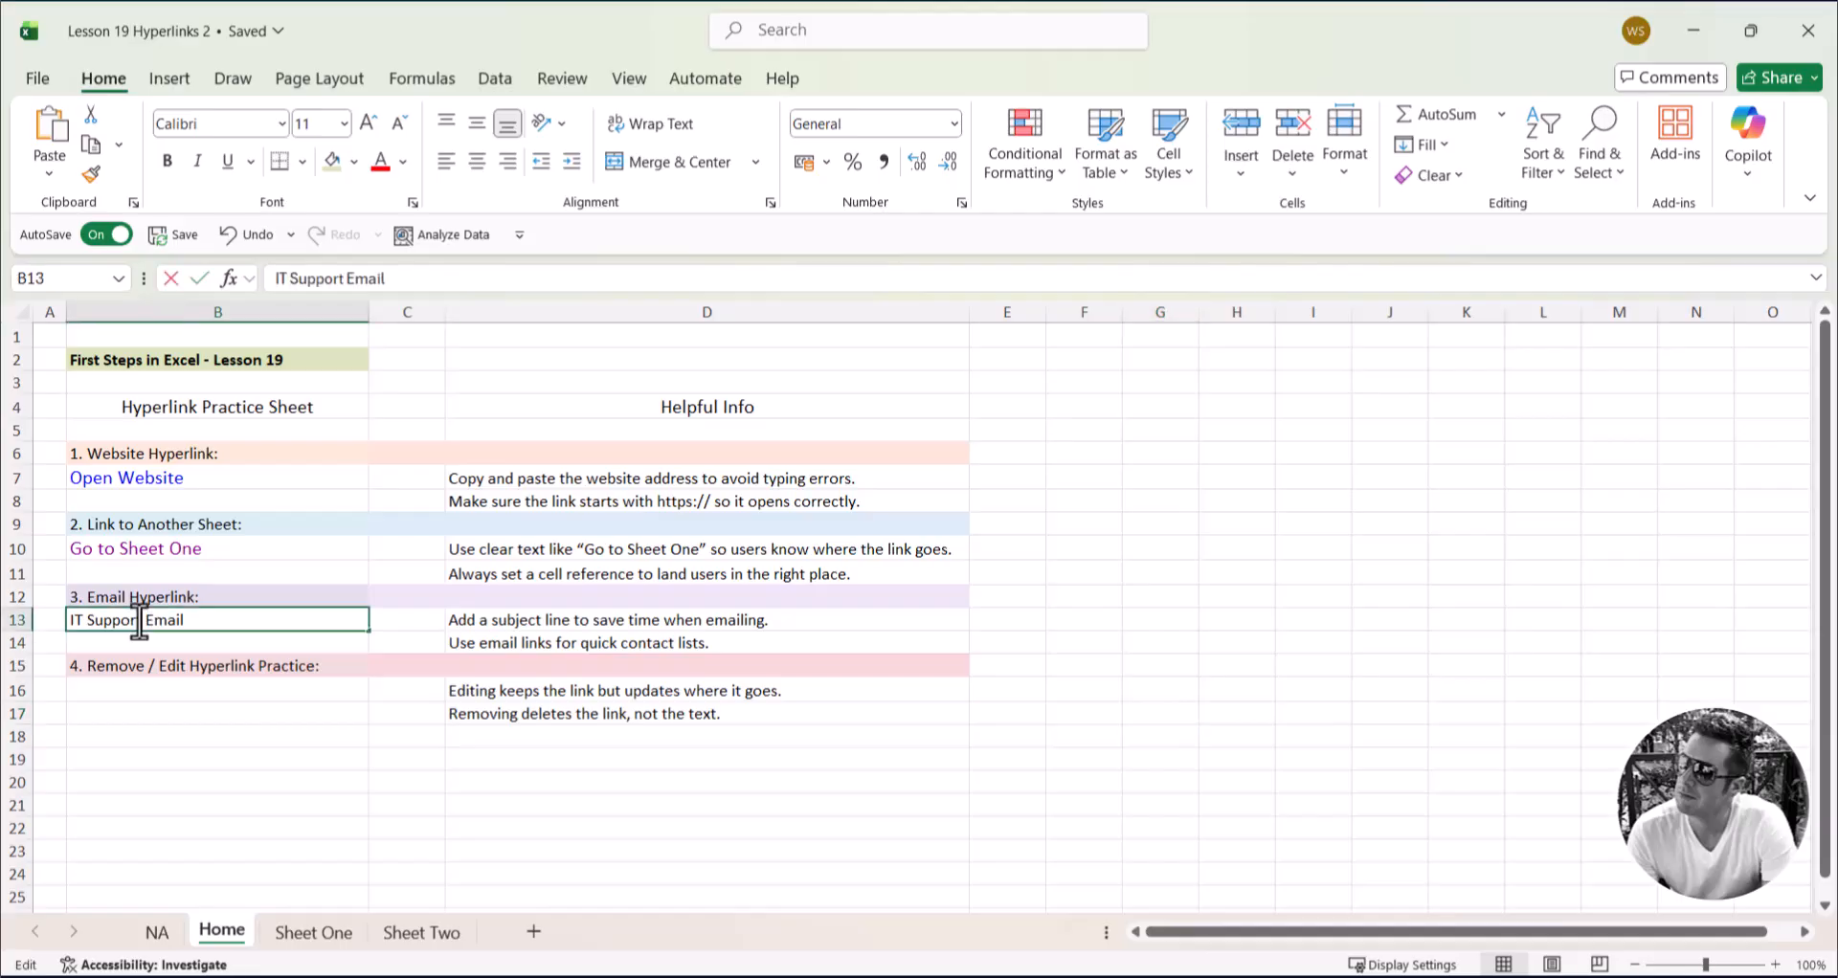
{"action": "left_click", "coordinate": [1252, 568]}
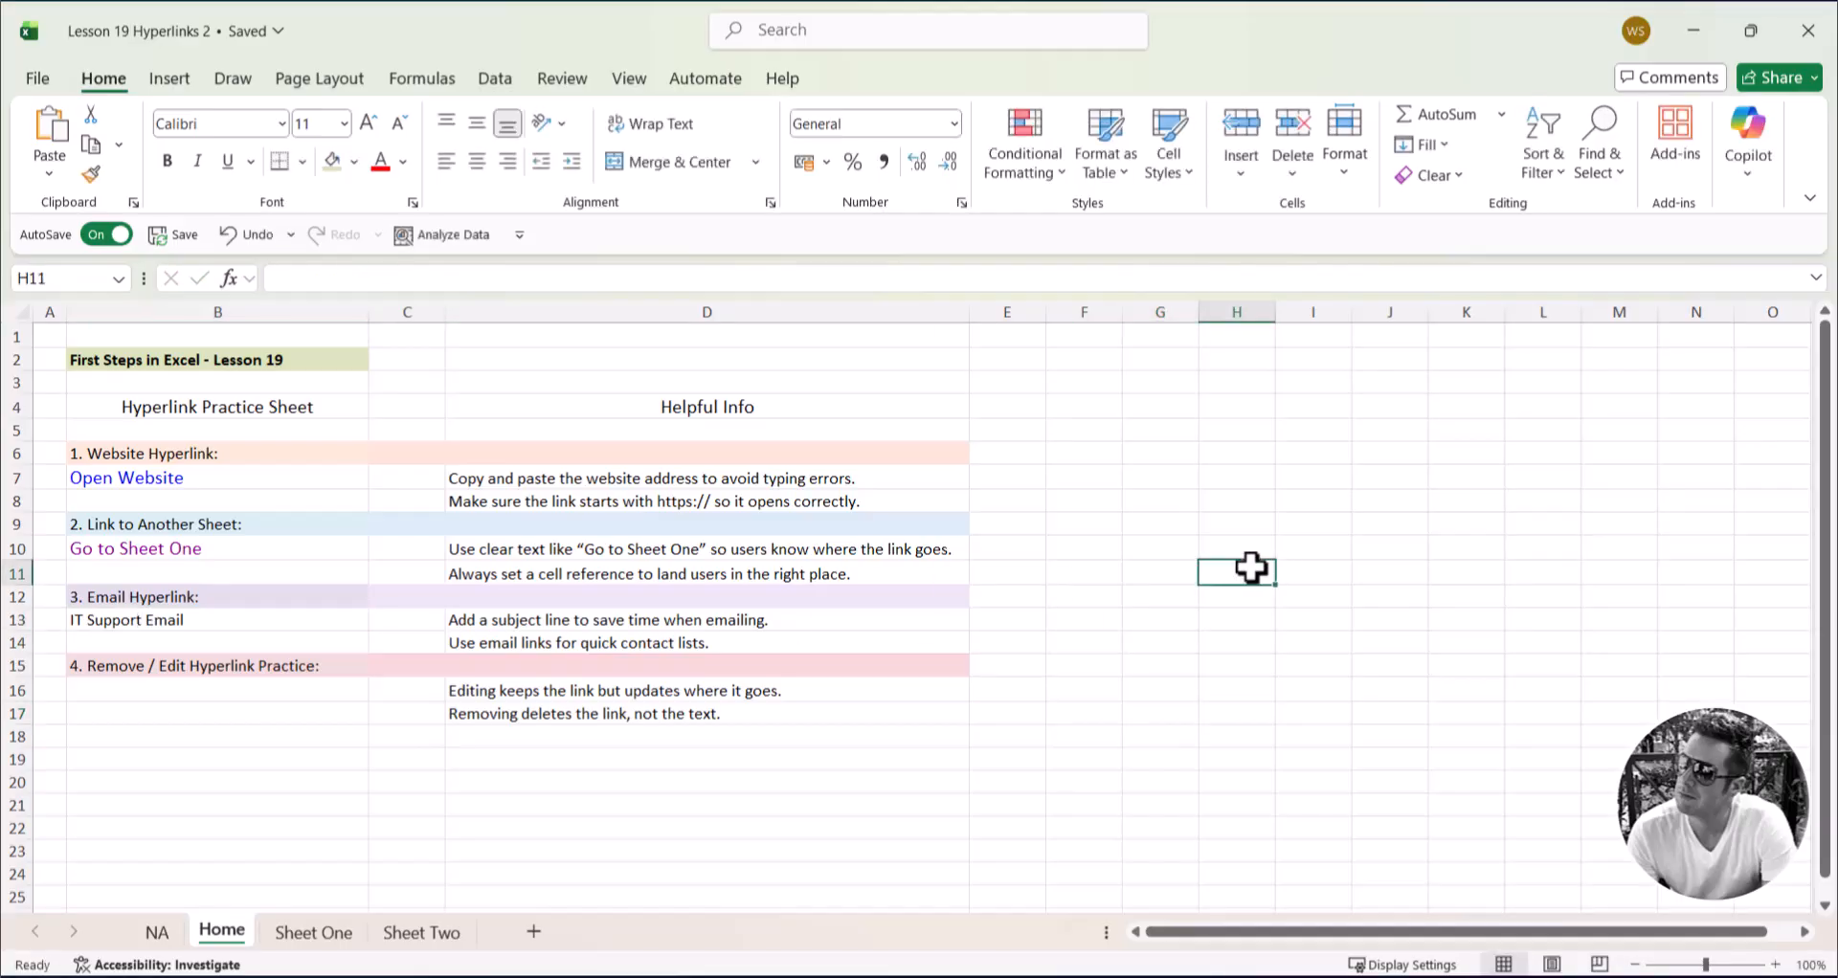
Step: Format the "Go to Sheet One" link in B10 with a red font color and bold text
{"action": "left_click", "coordinate": [1617, 405]}
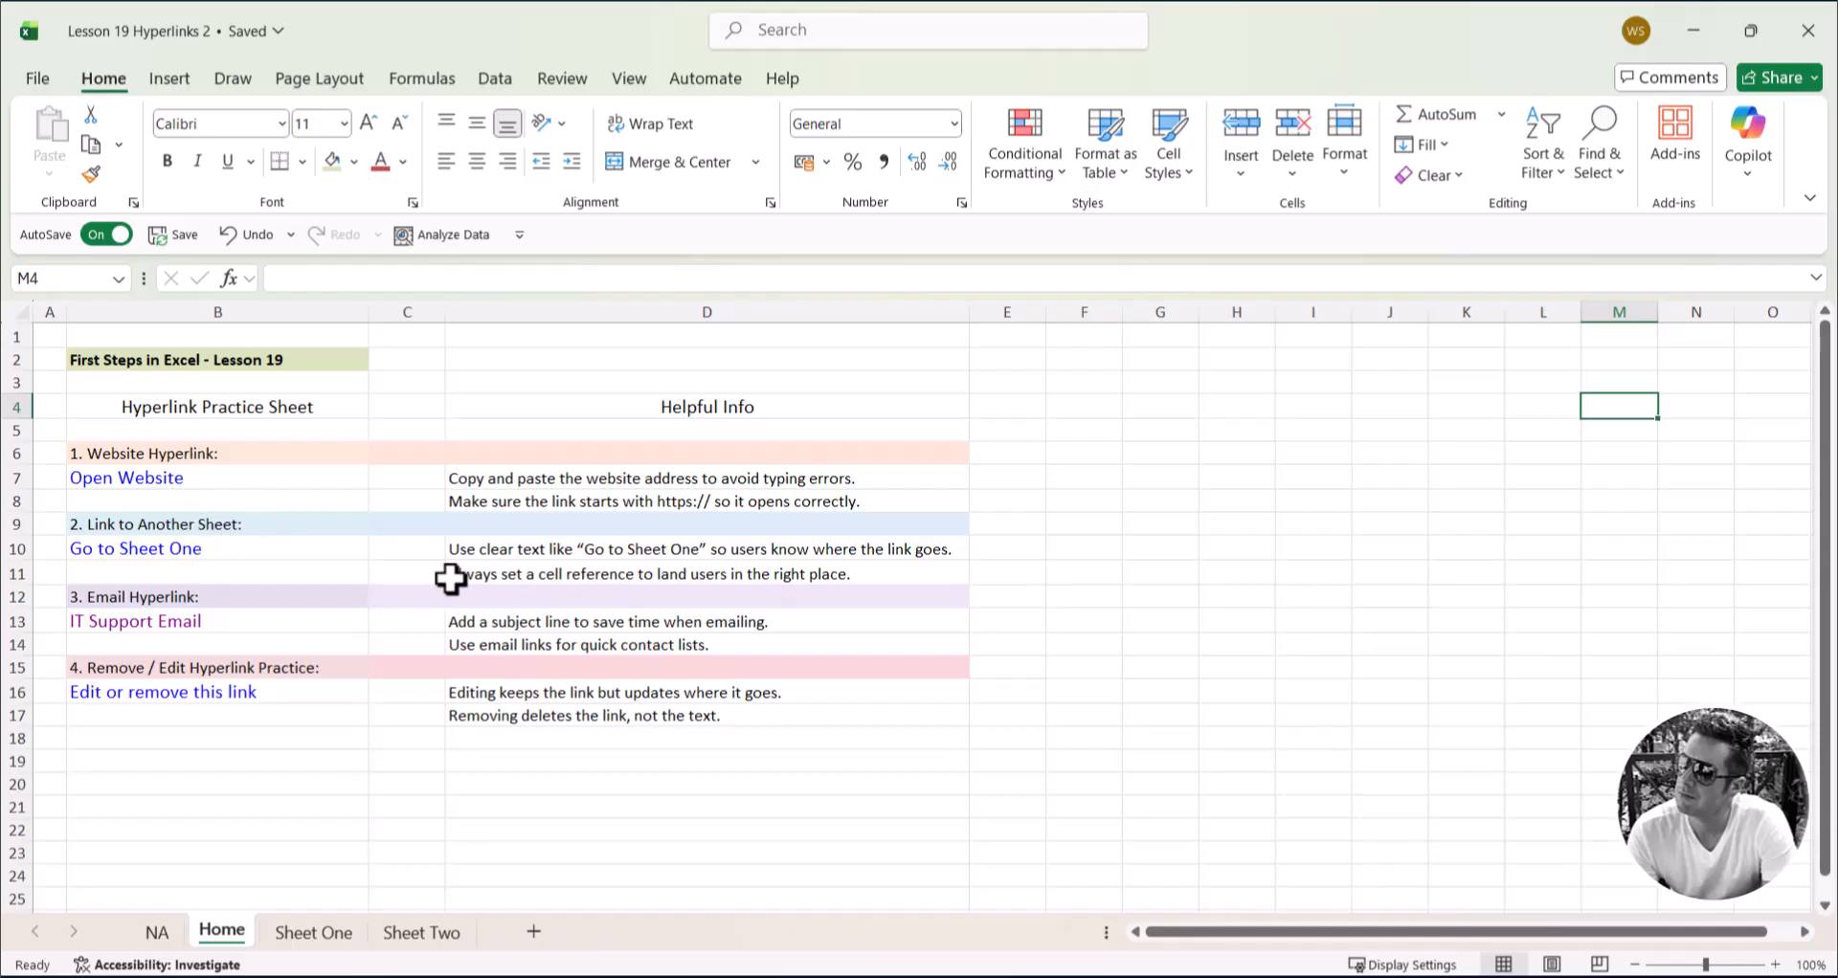
{"action": "left_click", "coordinate": [349, 549]}
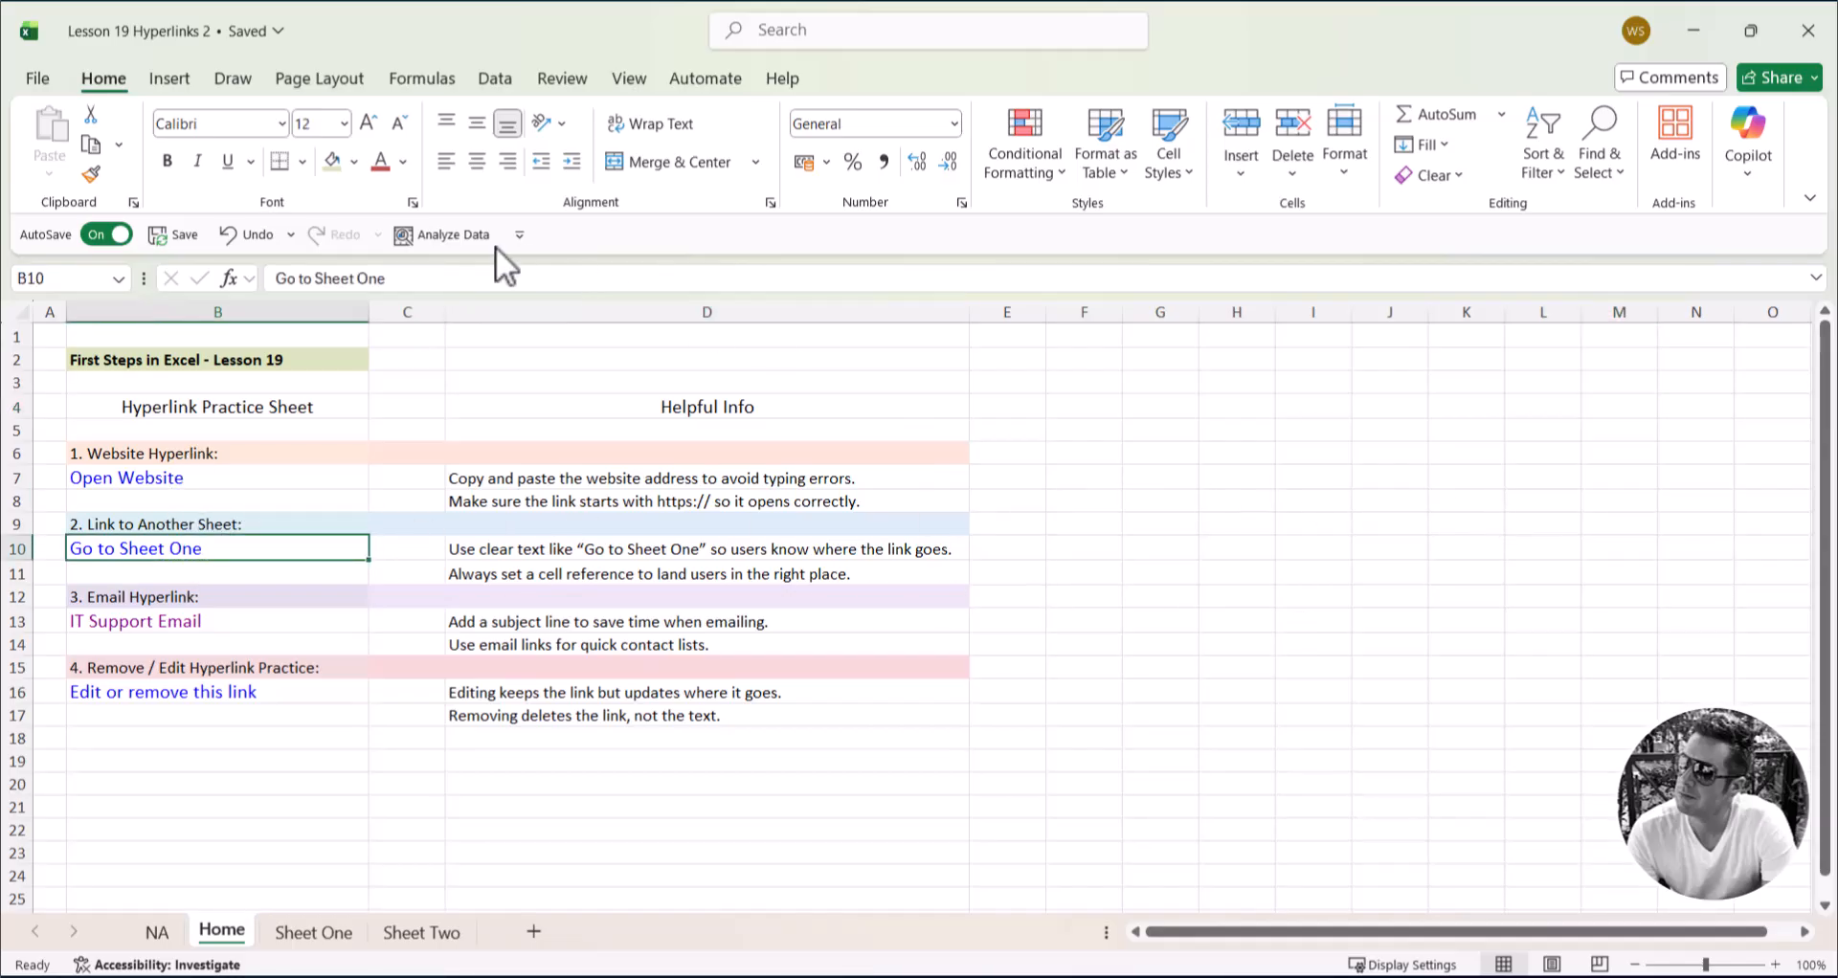
{"action": "left_click", "coordinate": [378, 160]}
{"action": "left_click", "coordinate": [168, 158]}
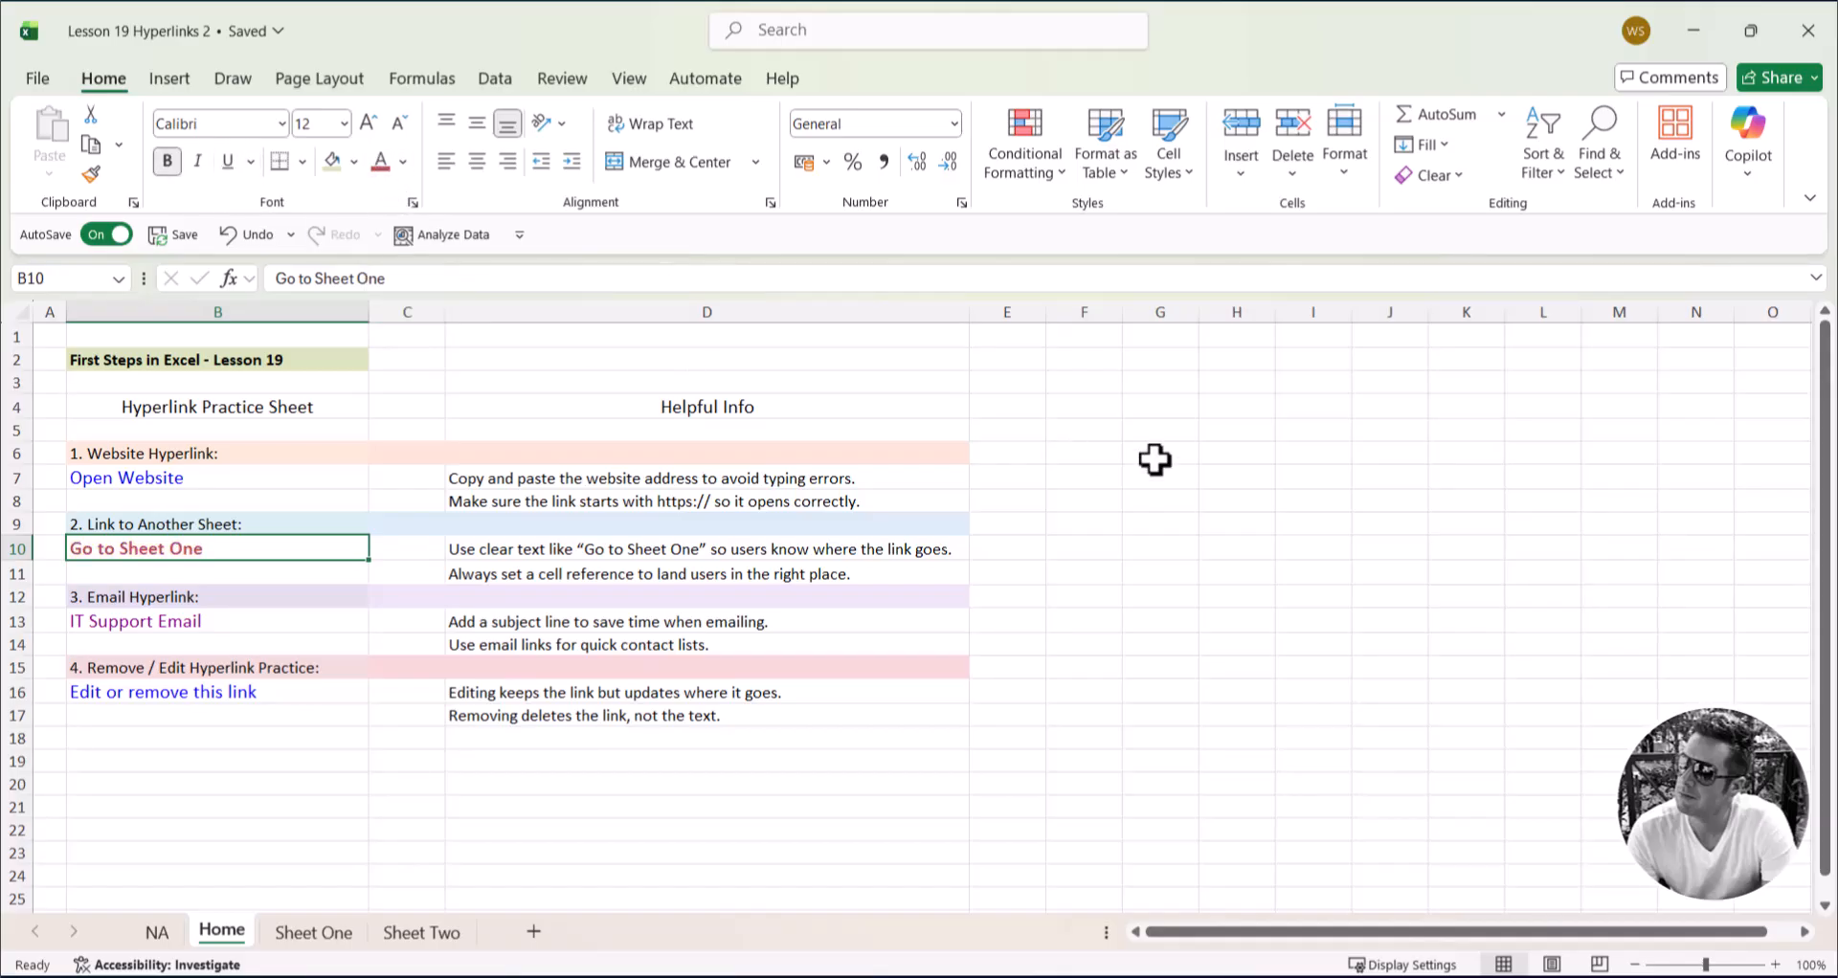
{"action": "left_click", "coordinate": [1245, 458]}
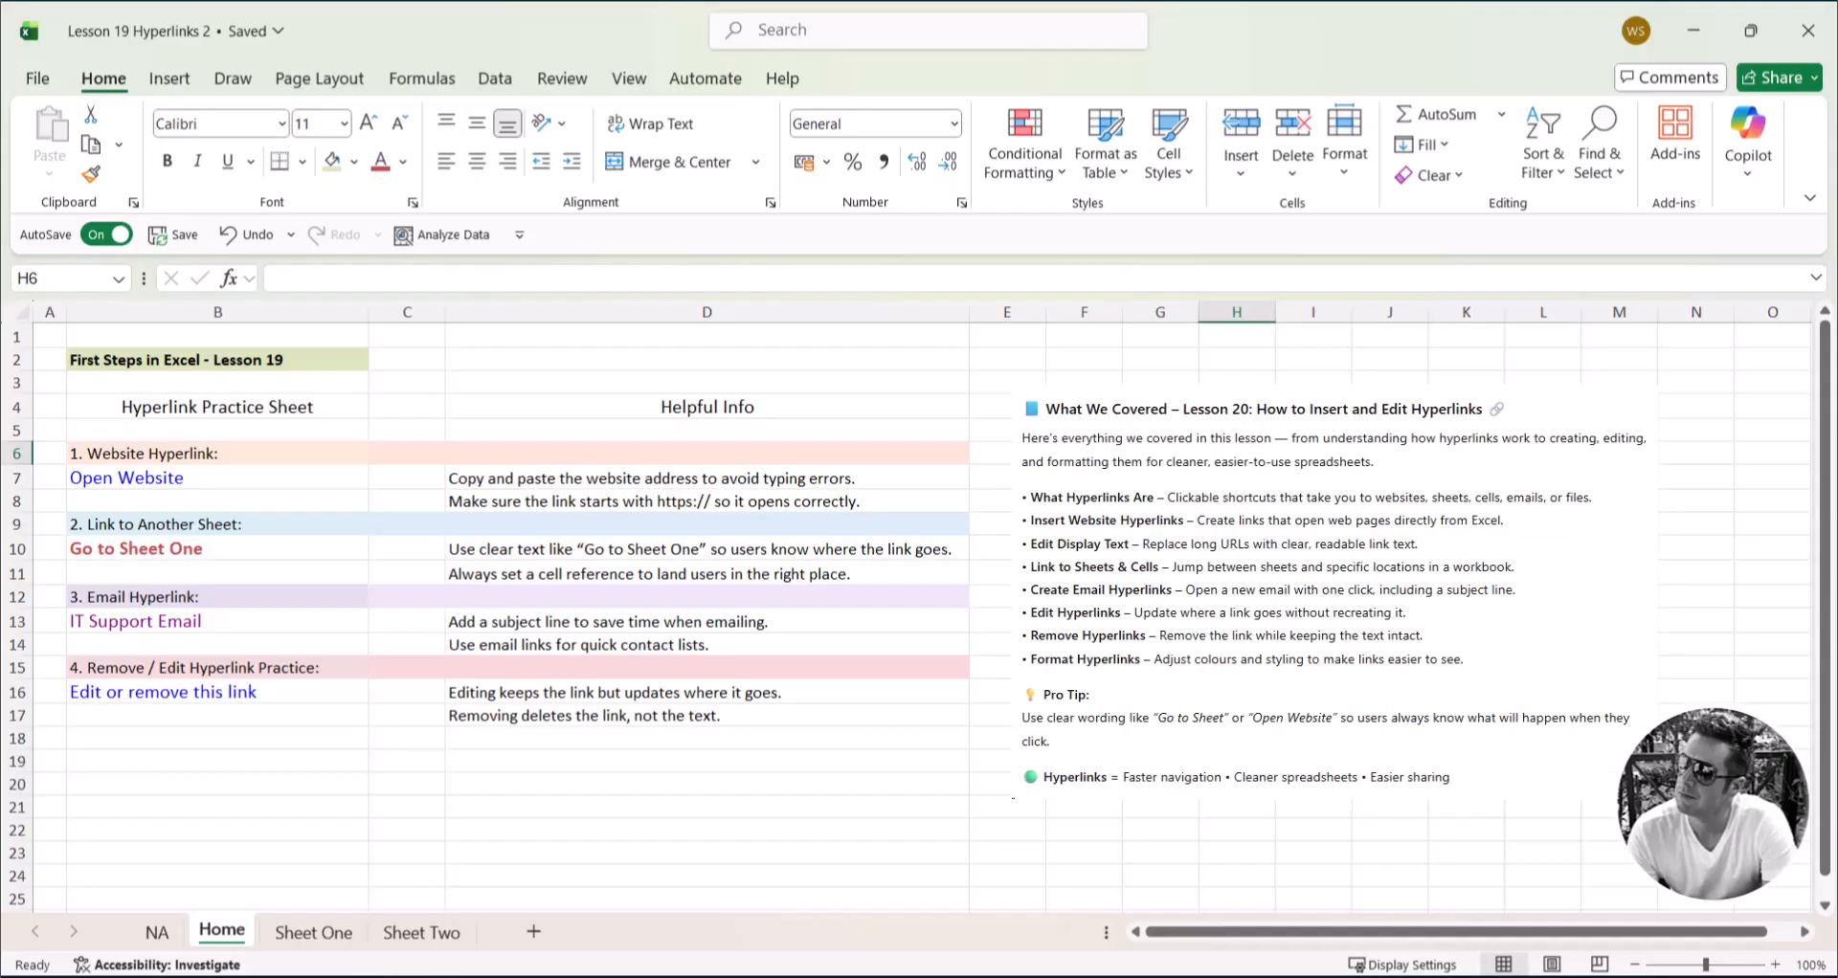
Step: Go through the hyperlink cells B7, B10, B13 and B16 on the Home sheet to review the links
{"action": "left_click", "coordinate": [346, 479]}
{"action": "left_click", "coordinate": [329, 550]}
{"action": "left_click", "coordinate": [324, 622]}
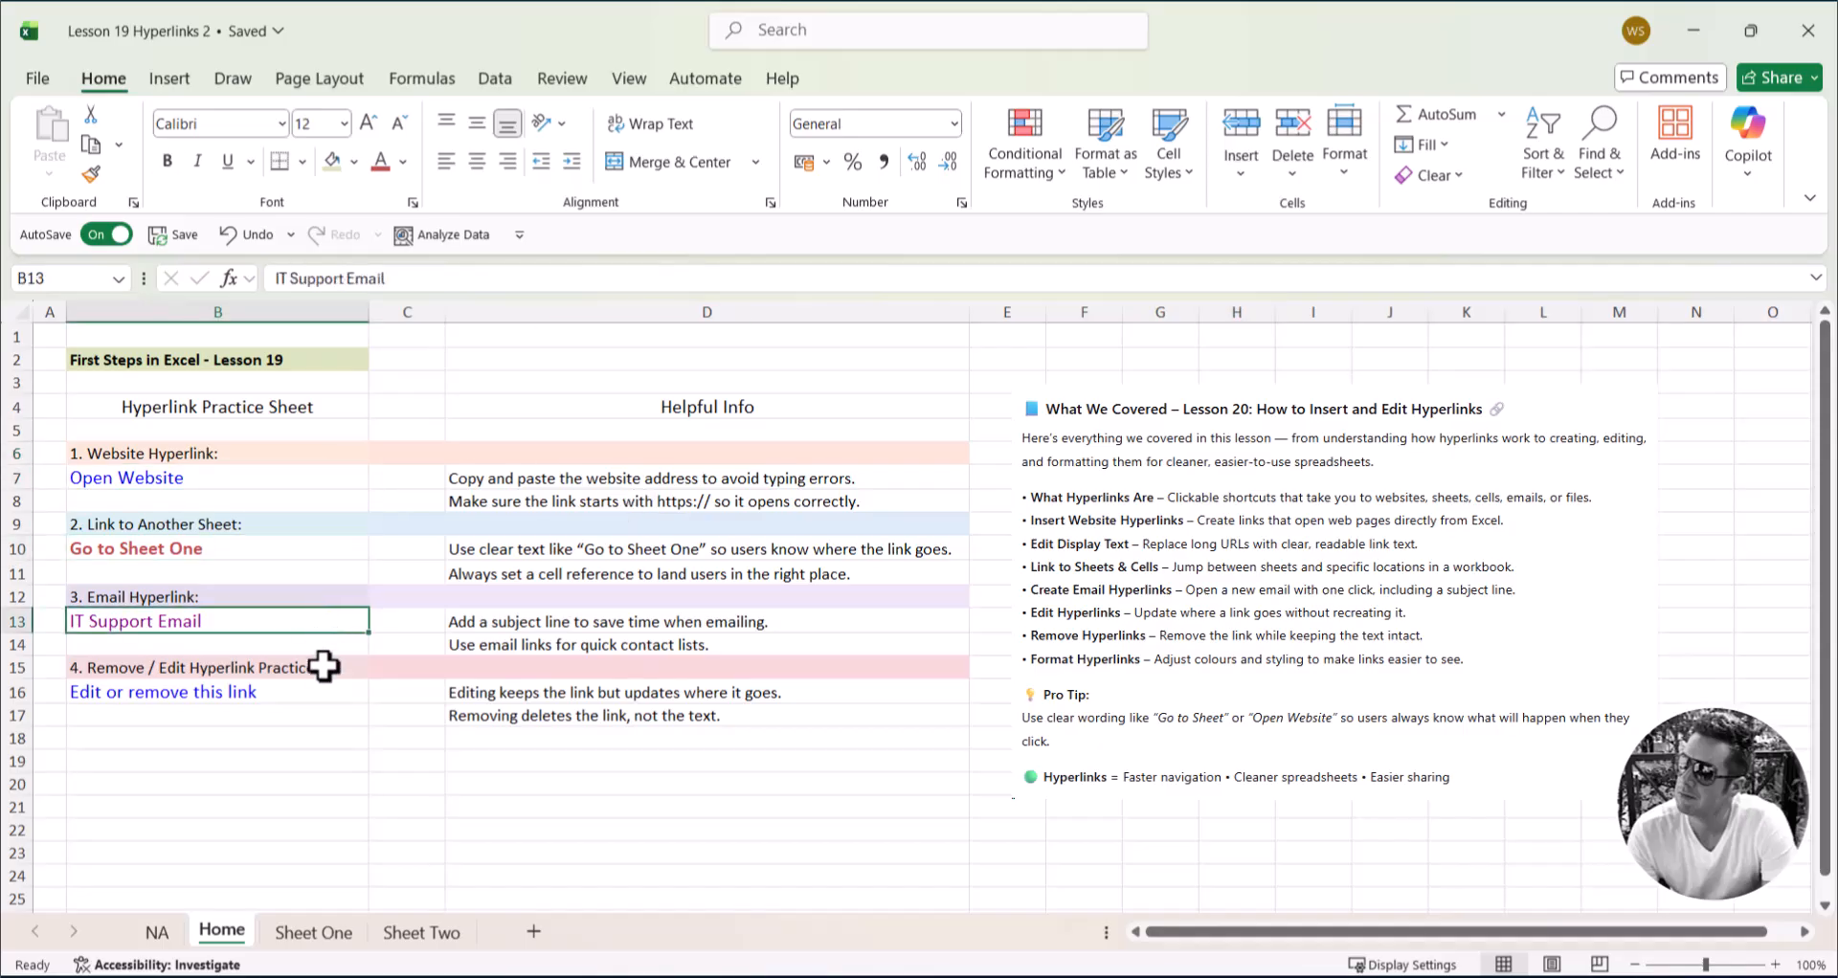
{"action": "left_click", "coordinate": [317, 693]}
{"action": "left_click", "coordinate": [311, 623]}
{"action": "left_click", "coordinate": [304, 549]}
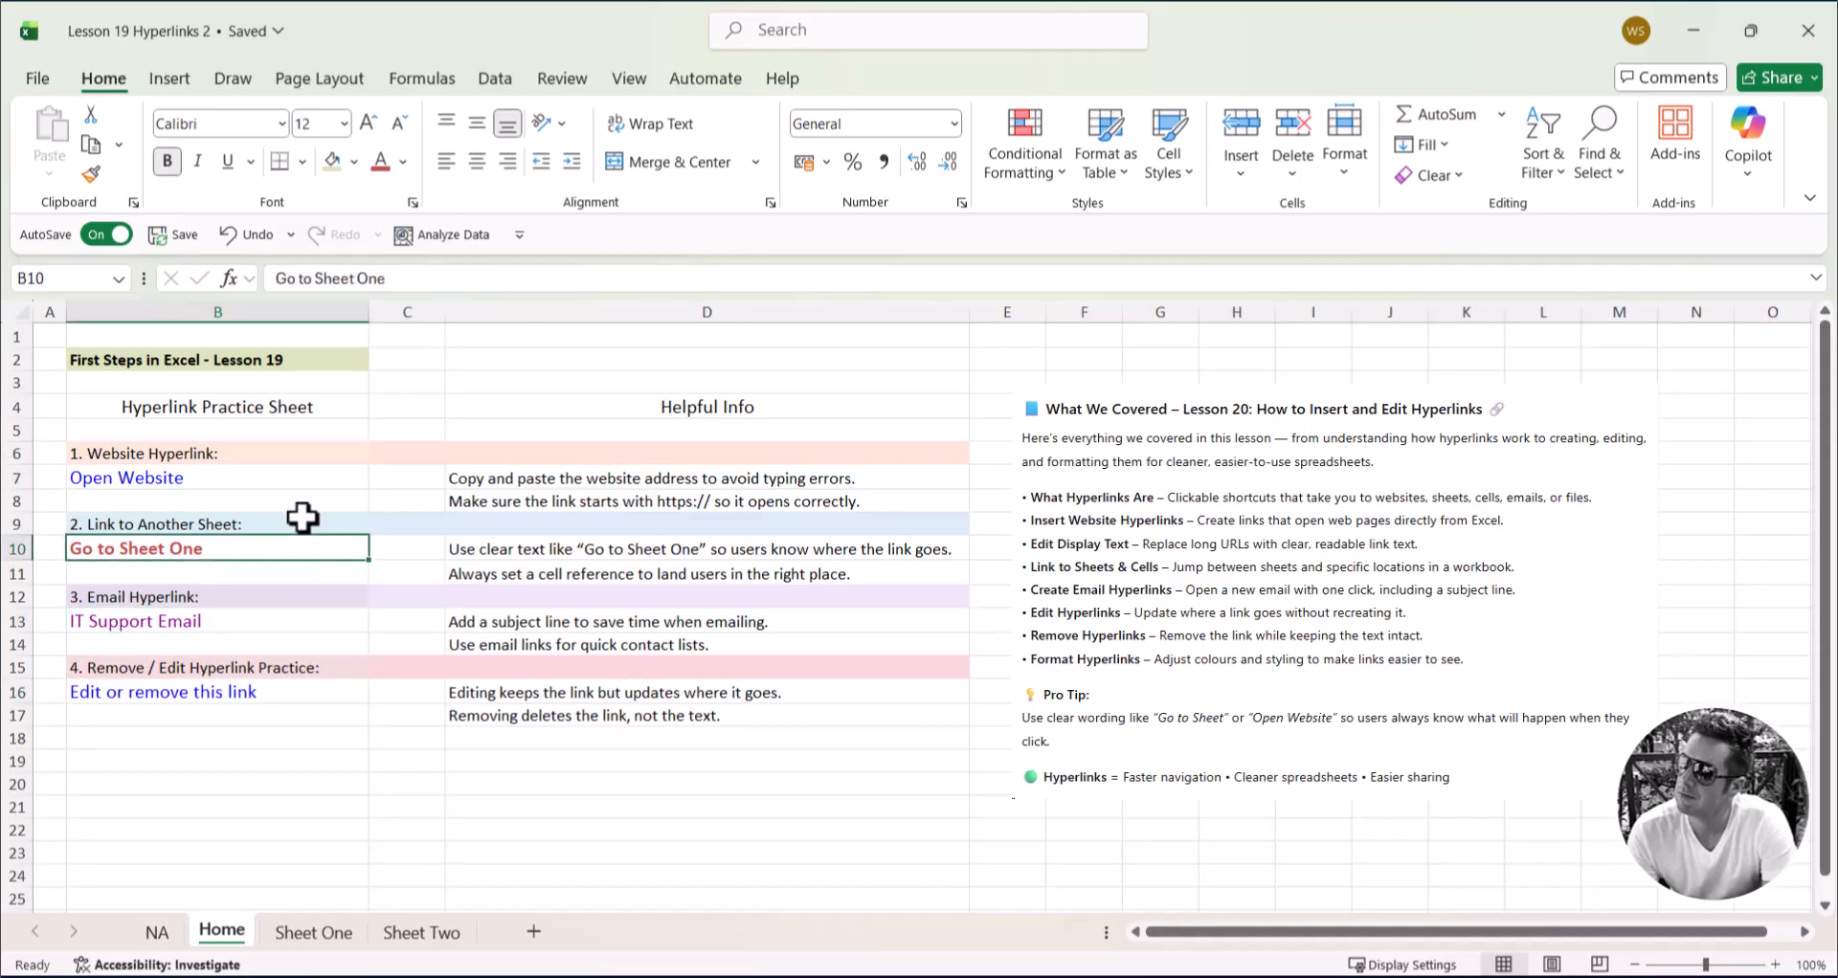
{"action": "left_click", "coordinate": [296, 478]}
{"action": "left_click", "coordinate": [1313, 408]}
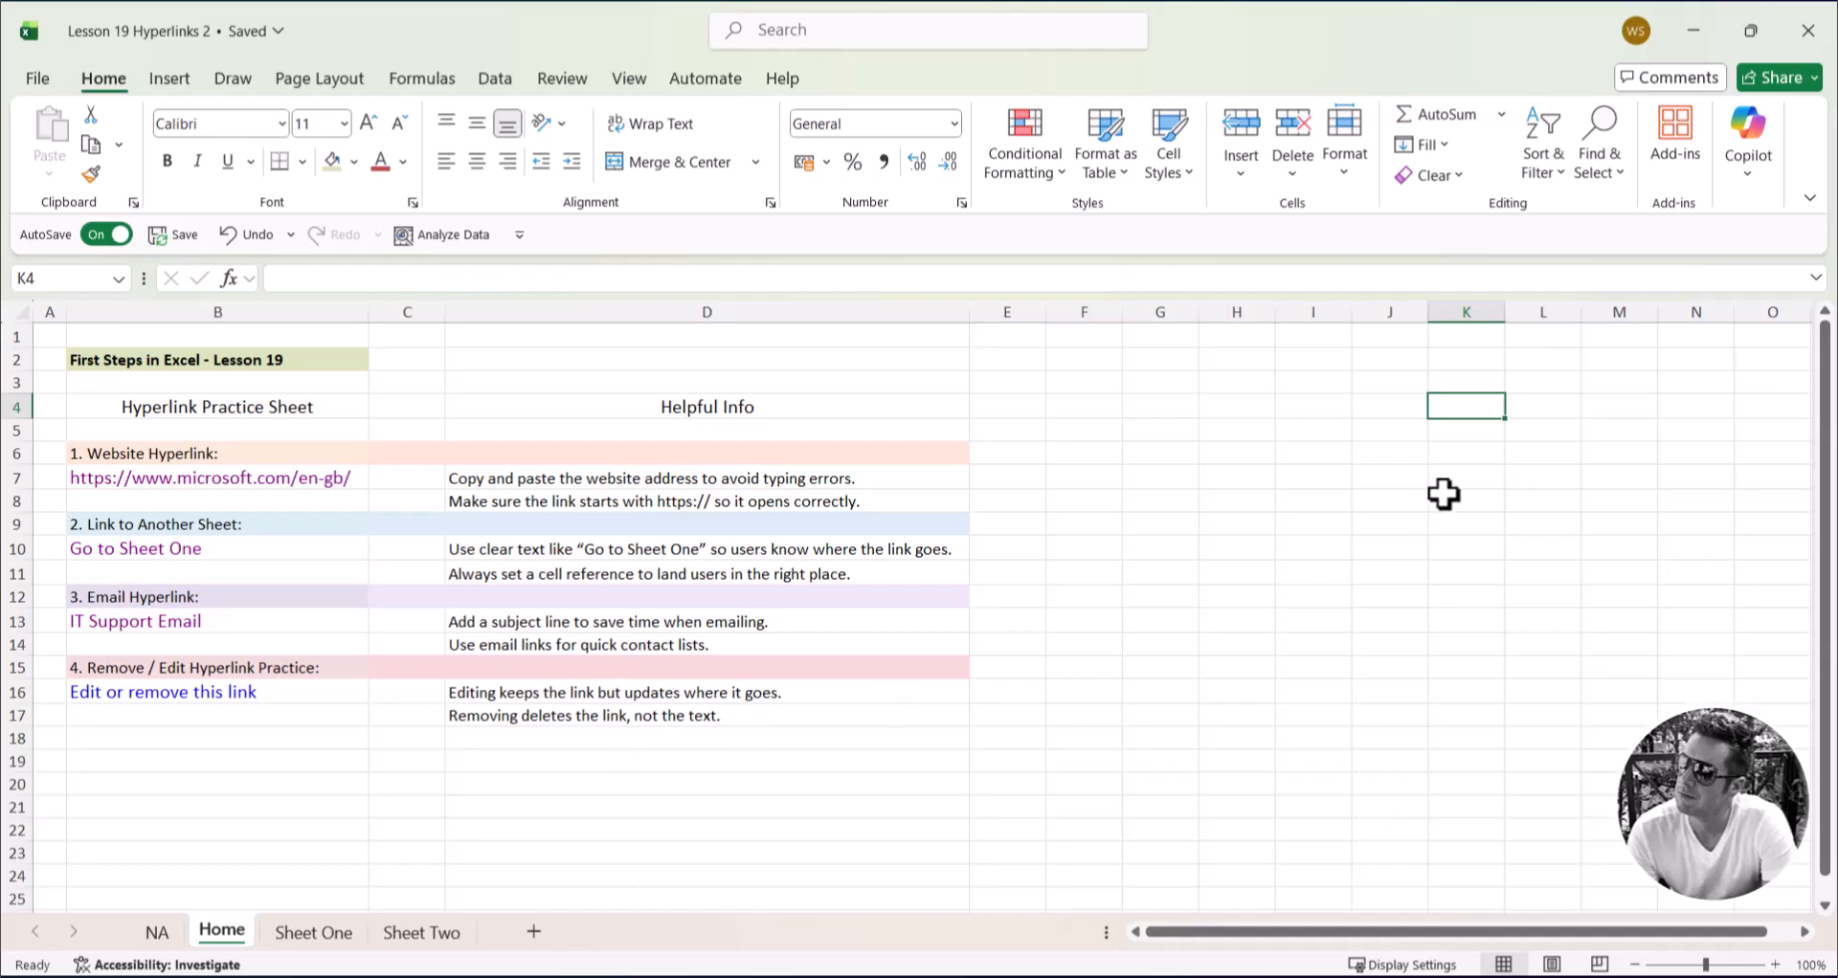
Step: Test the website link in B7 and the sheet link in B10, going back to the Home sheet after each
{"action": "left_click", "coordinate": [244, 488]}
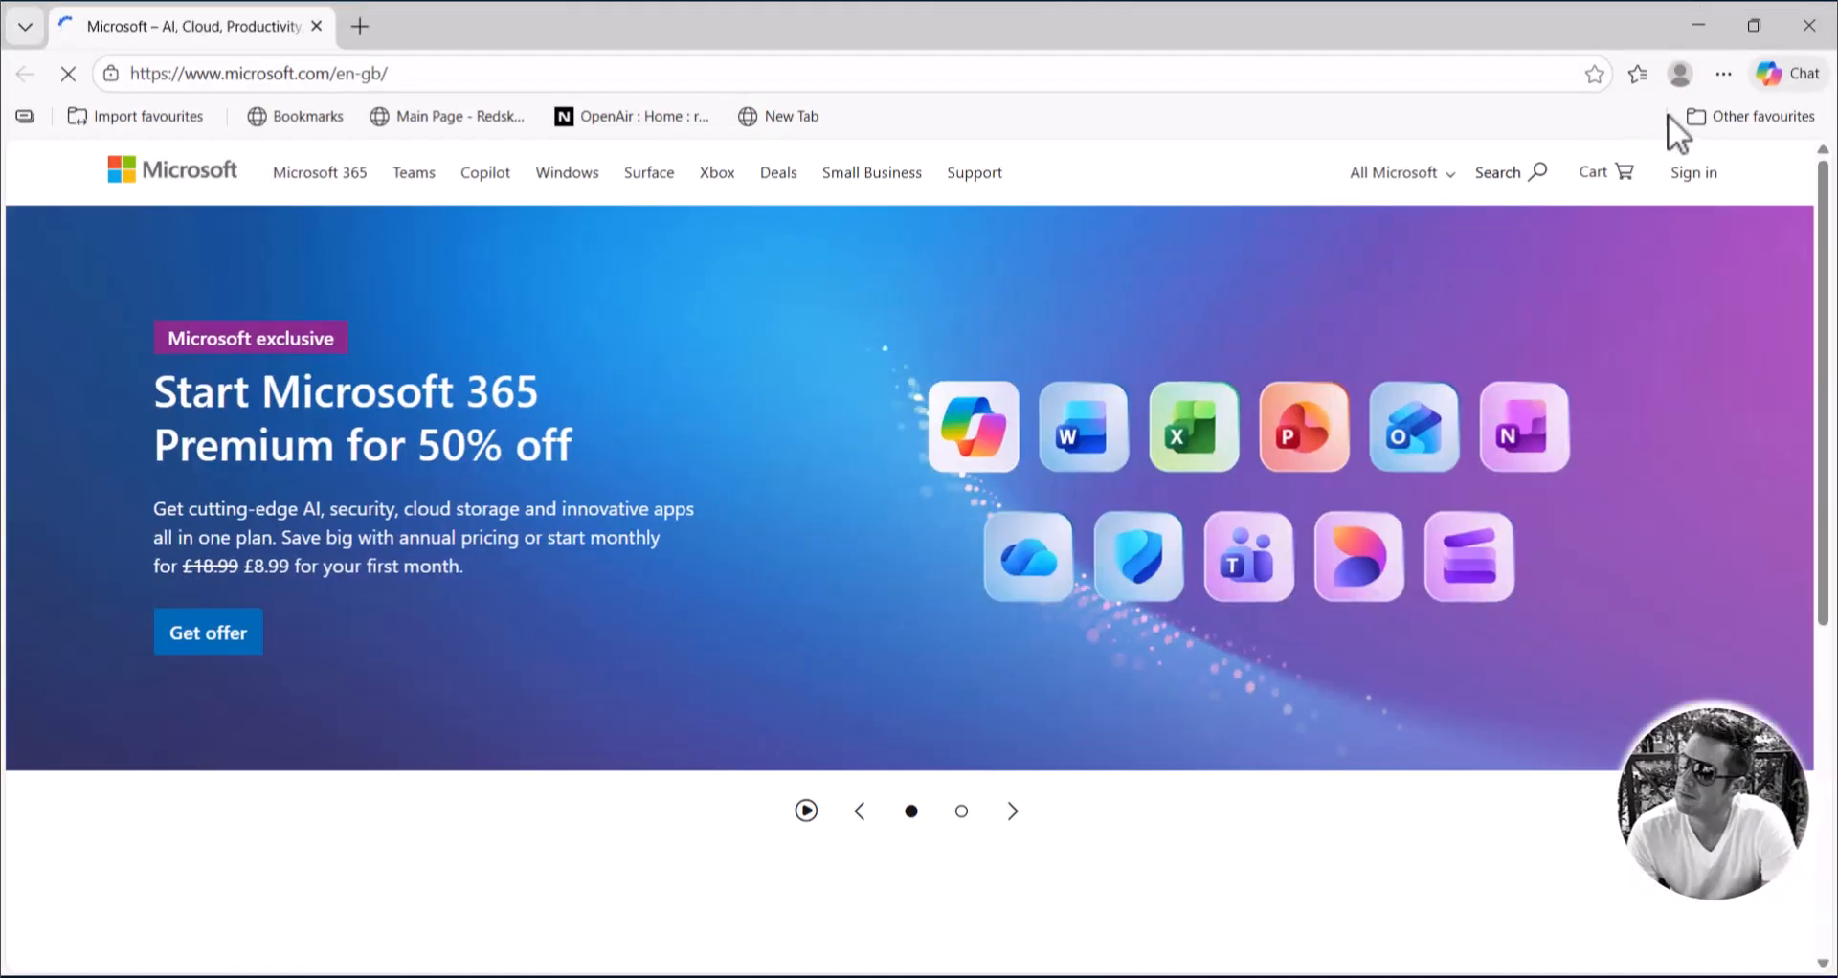
{"action": "left_click", "coordinate": [1699, 25]}
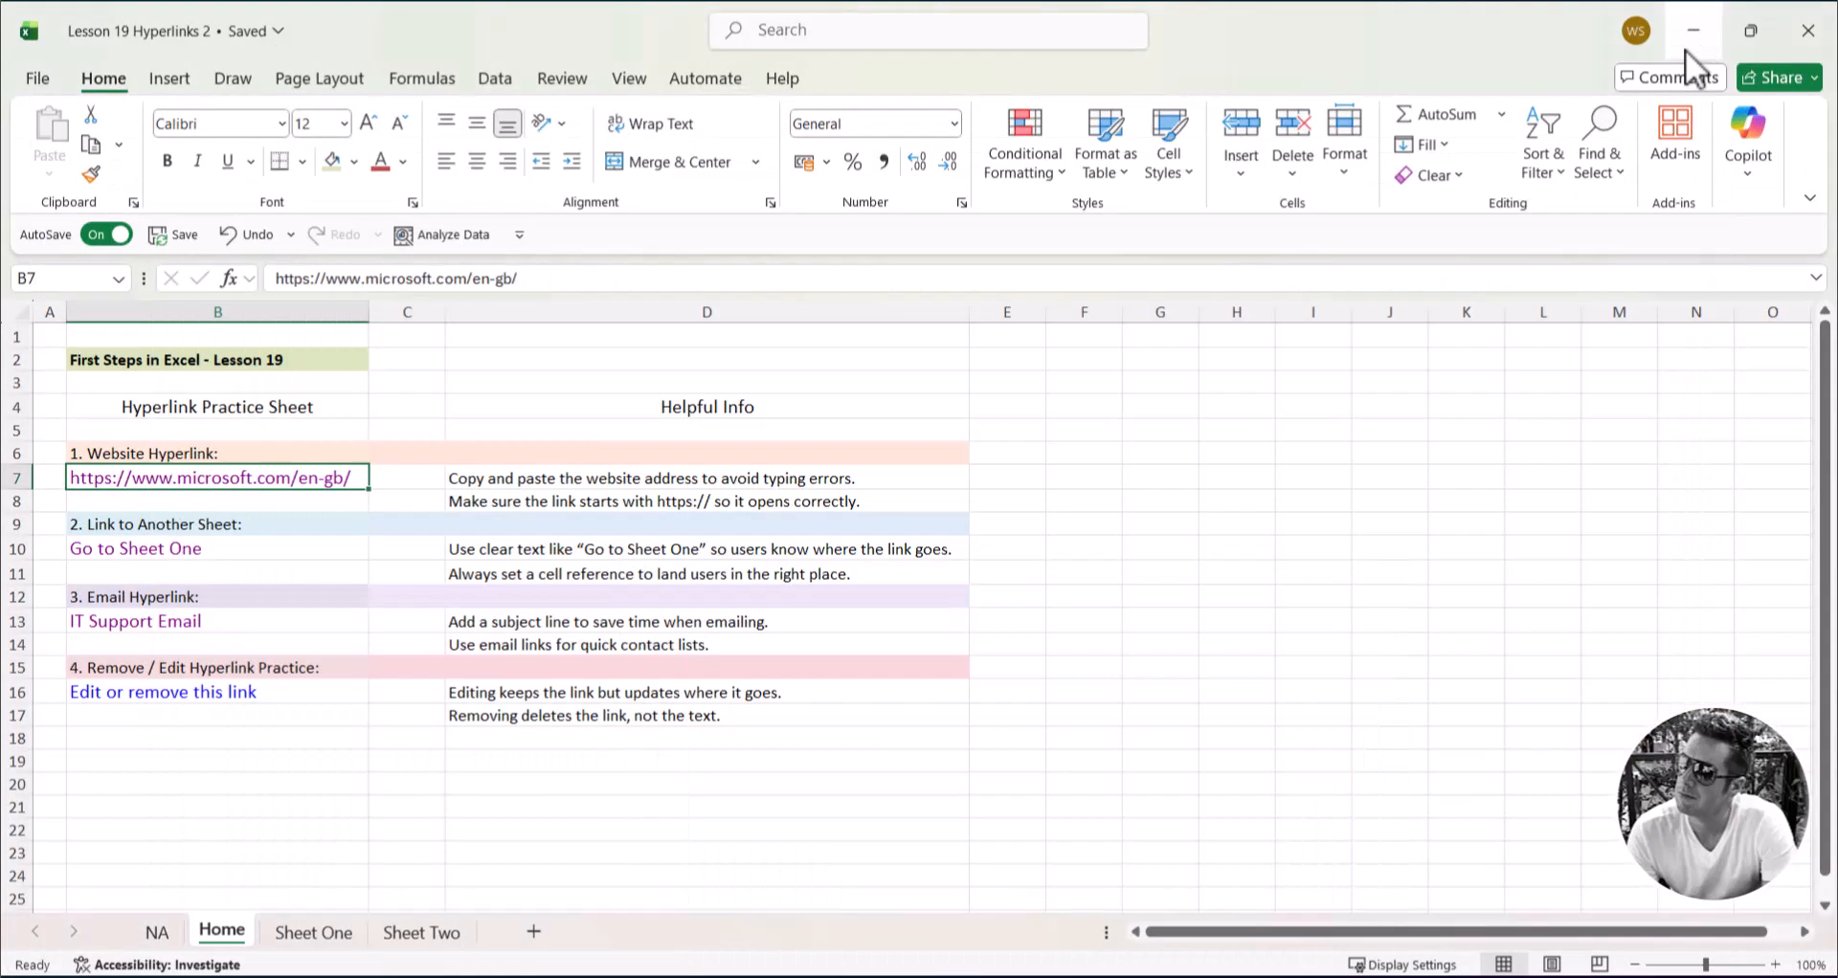
{"action": "left_click", "coordinate": [165, 551]}
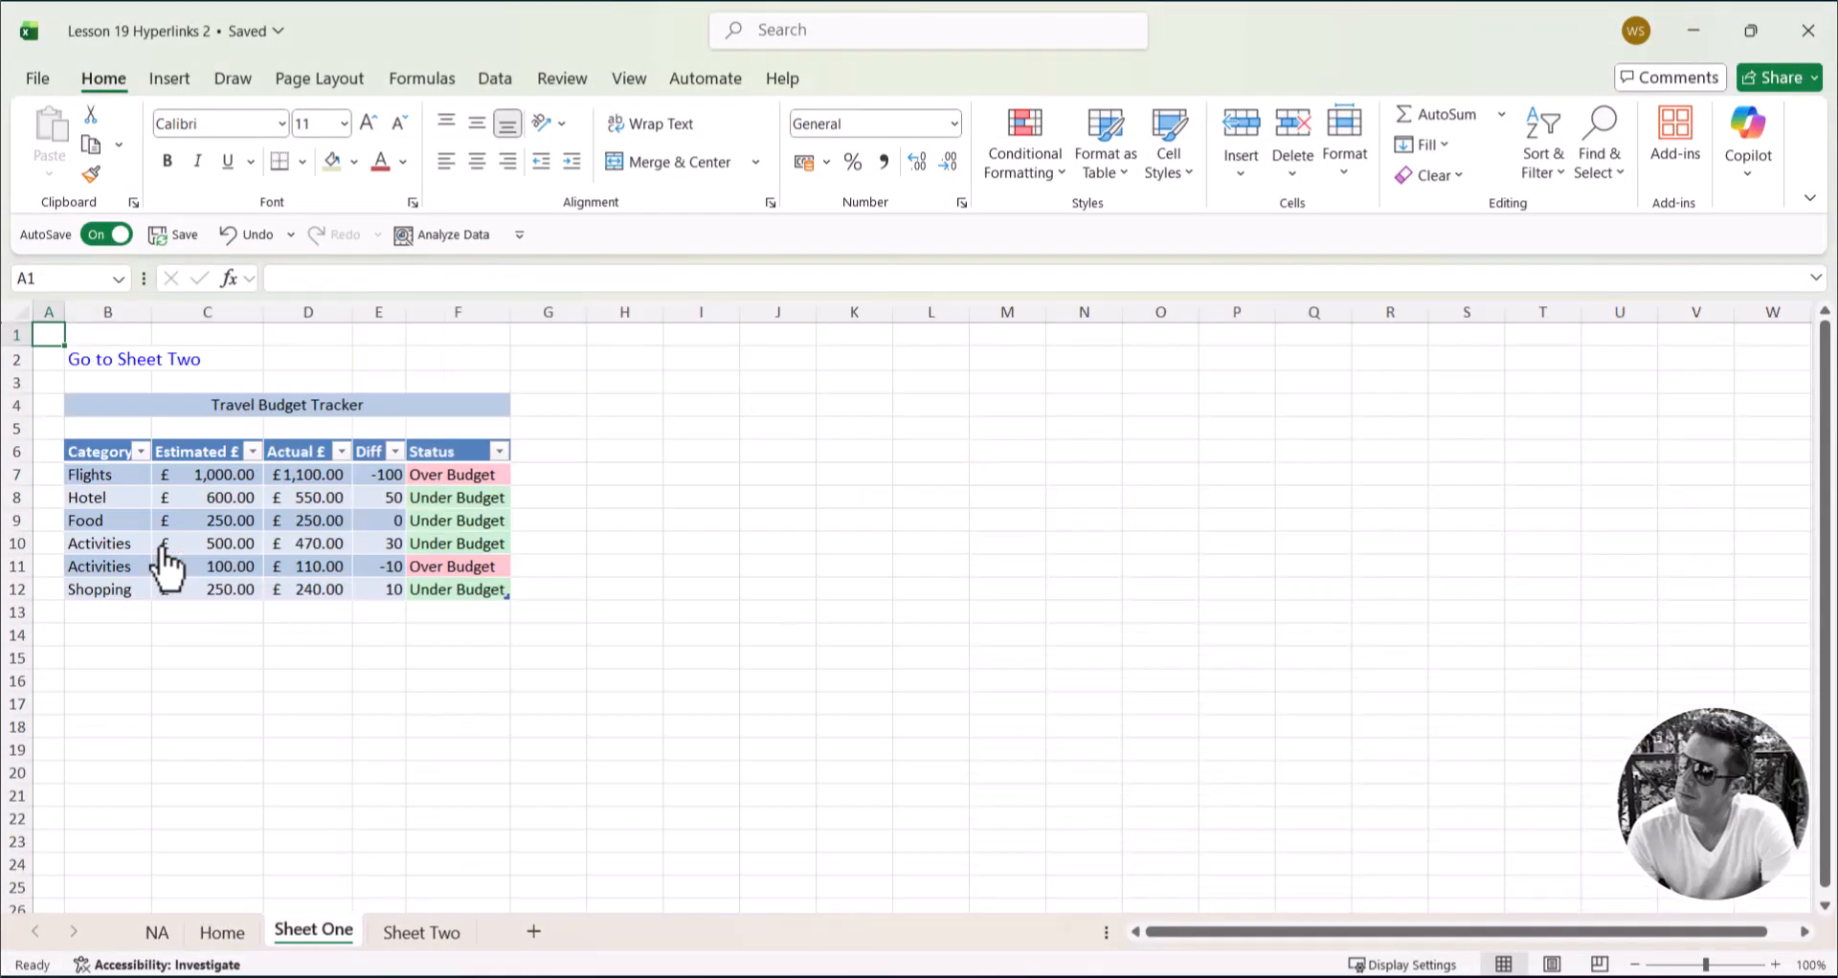
{"action": "left_click", "coordinate": [218, 935]}
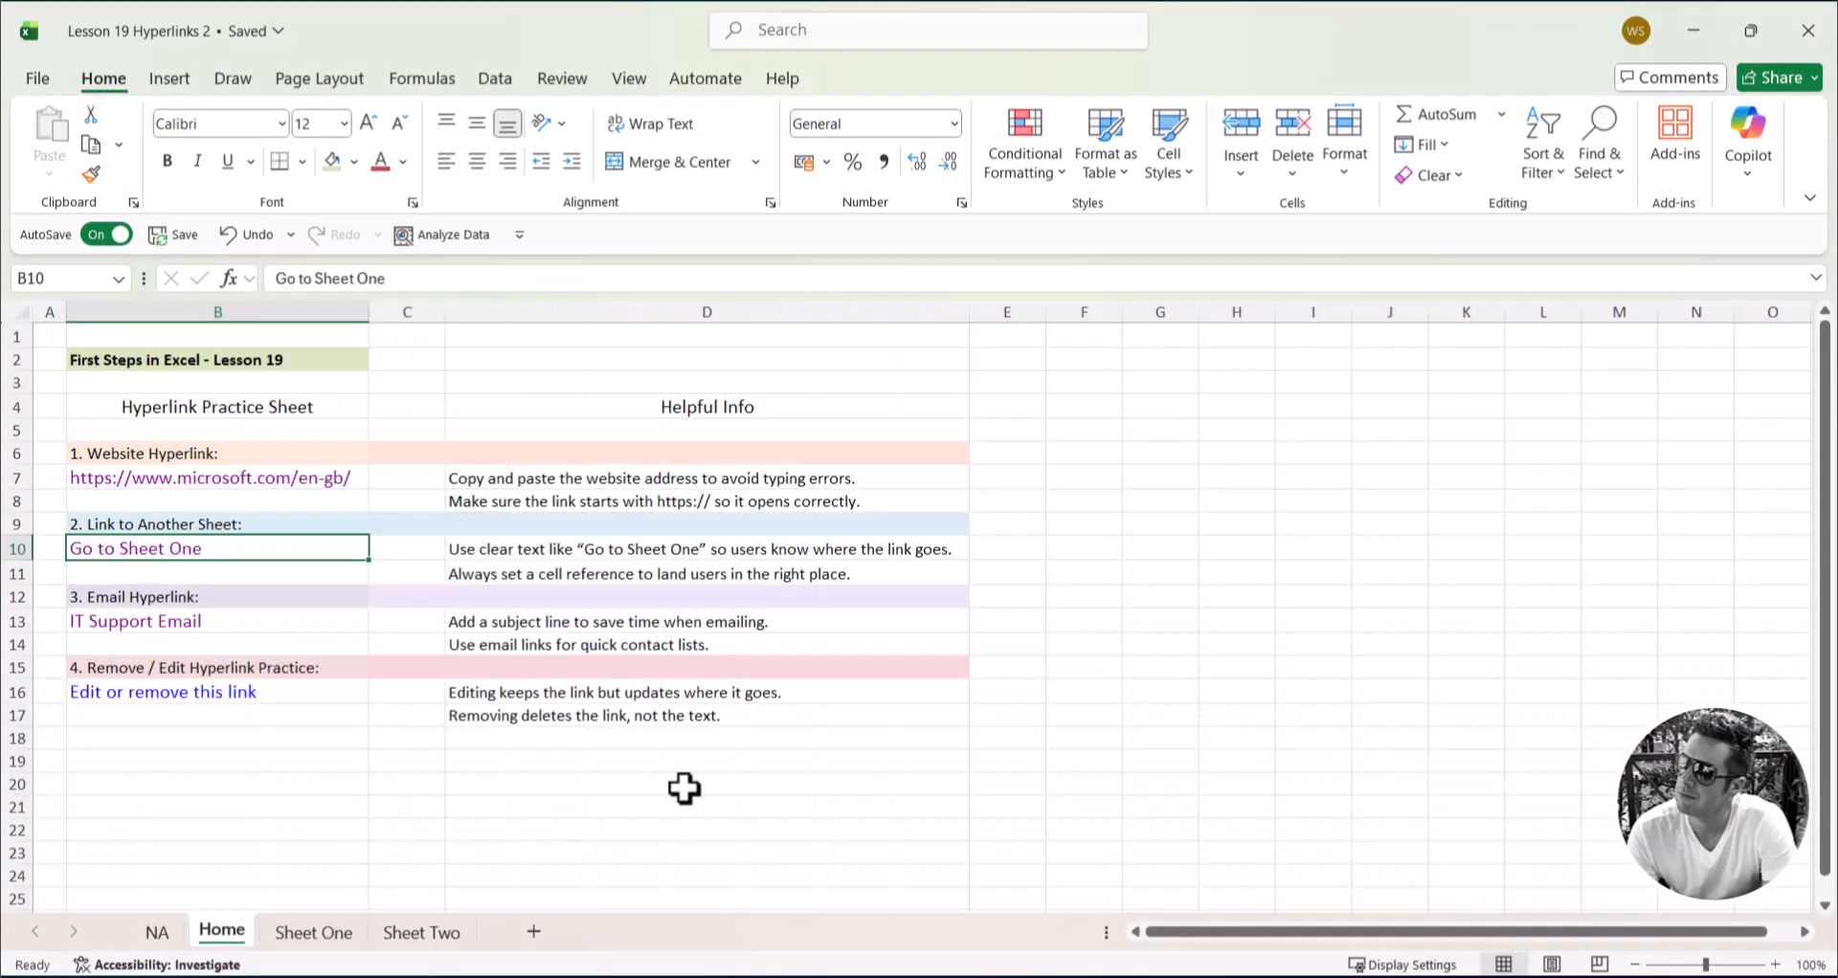
Step: Undo the last change to the display text of the website link in B7
{"action": "left_click", "coordinate": [228, 235]}
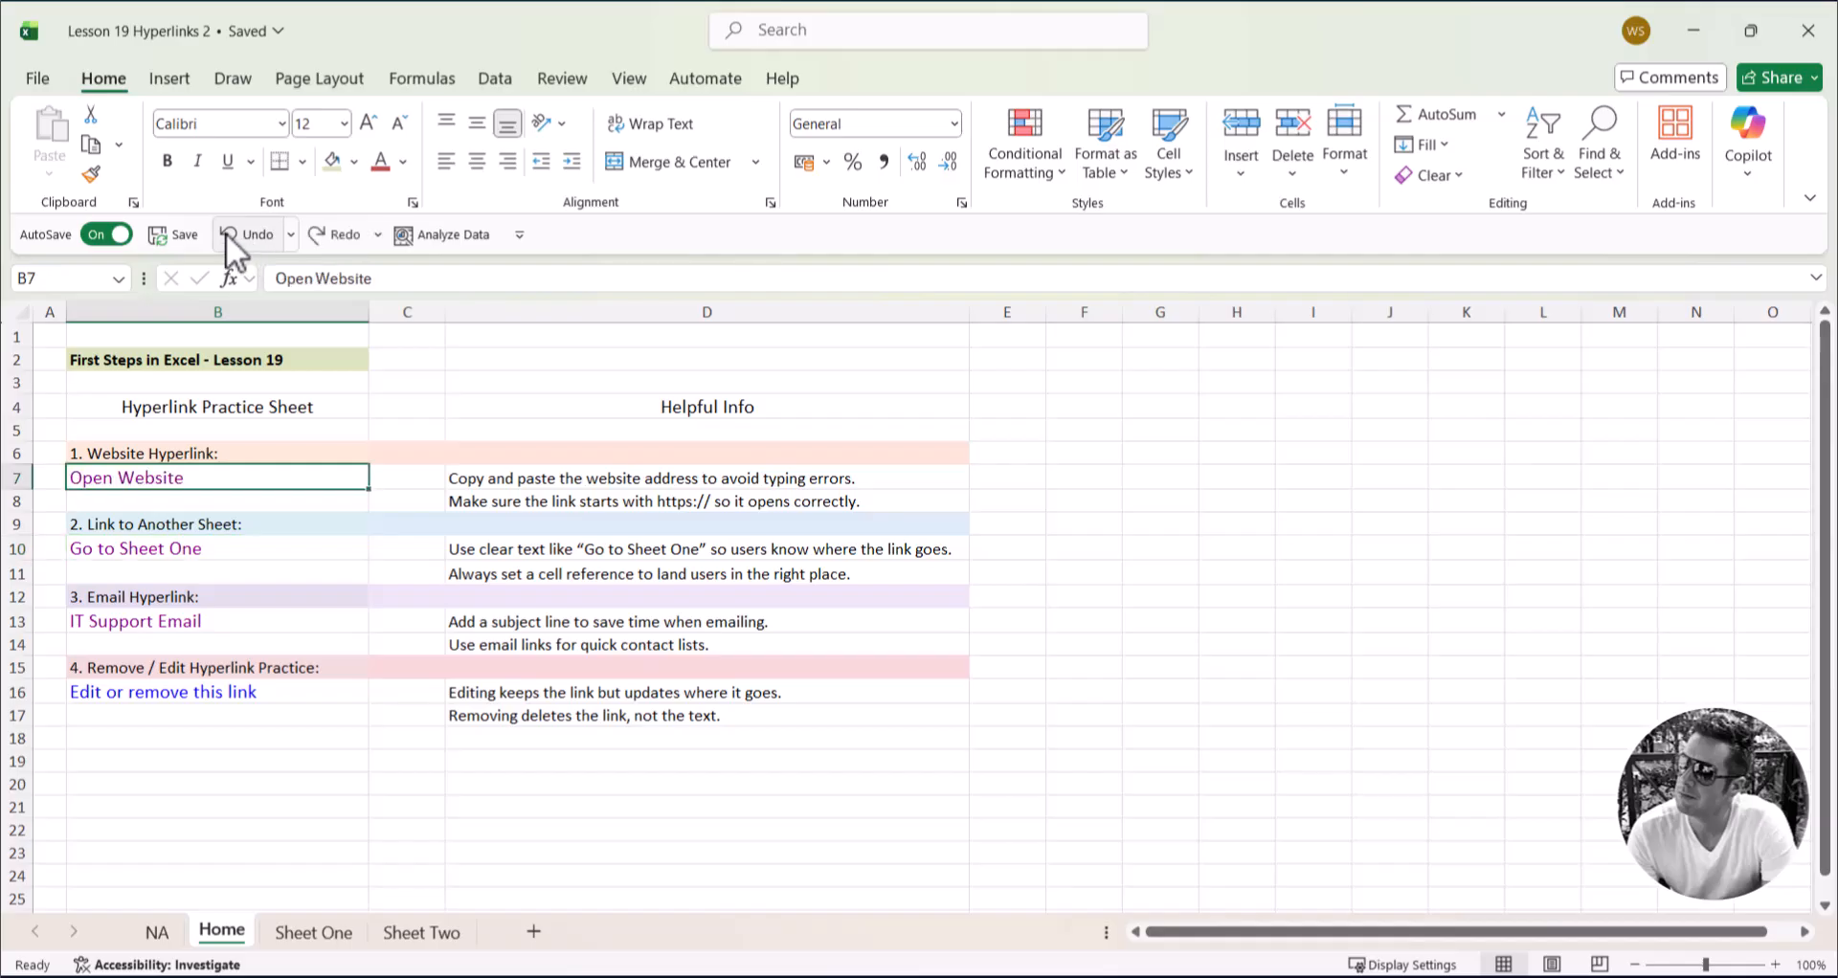
{"action": "left_click", "coordinate": [1307, 568]}
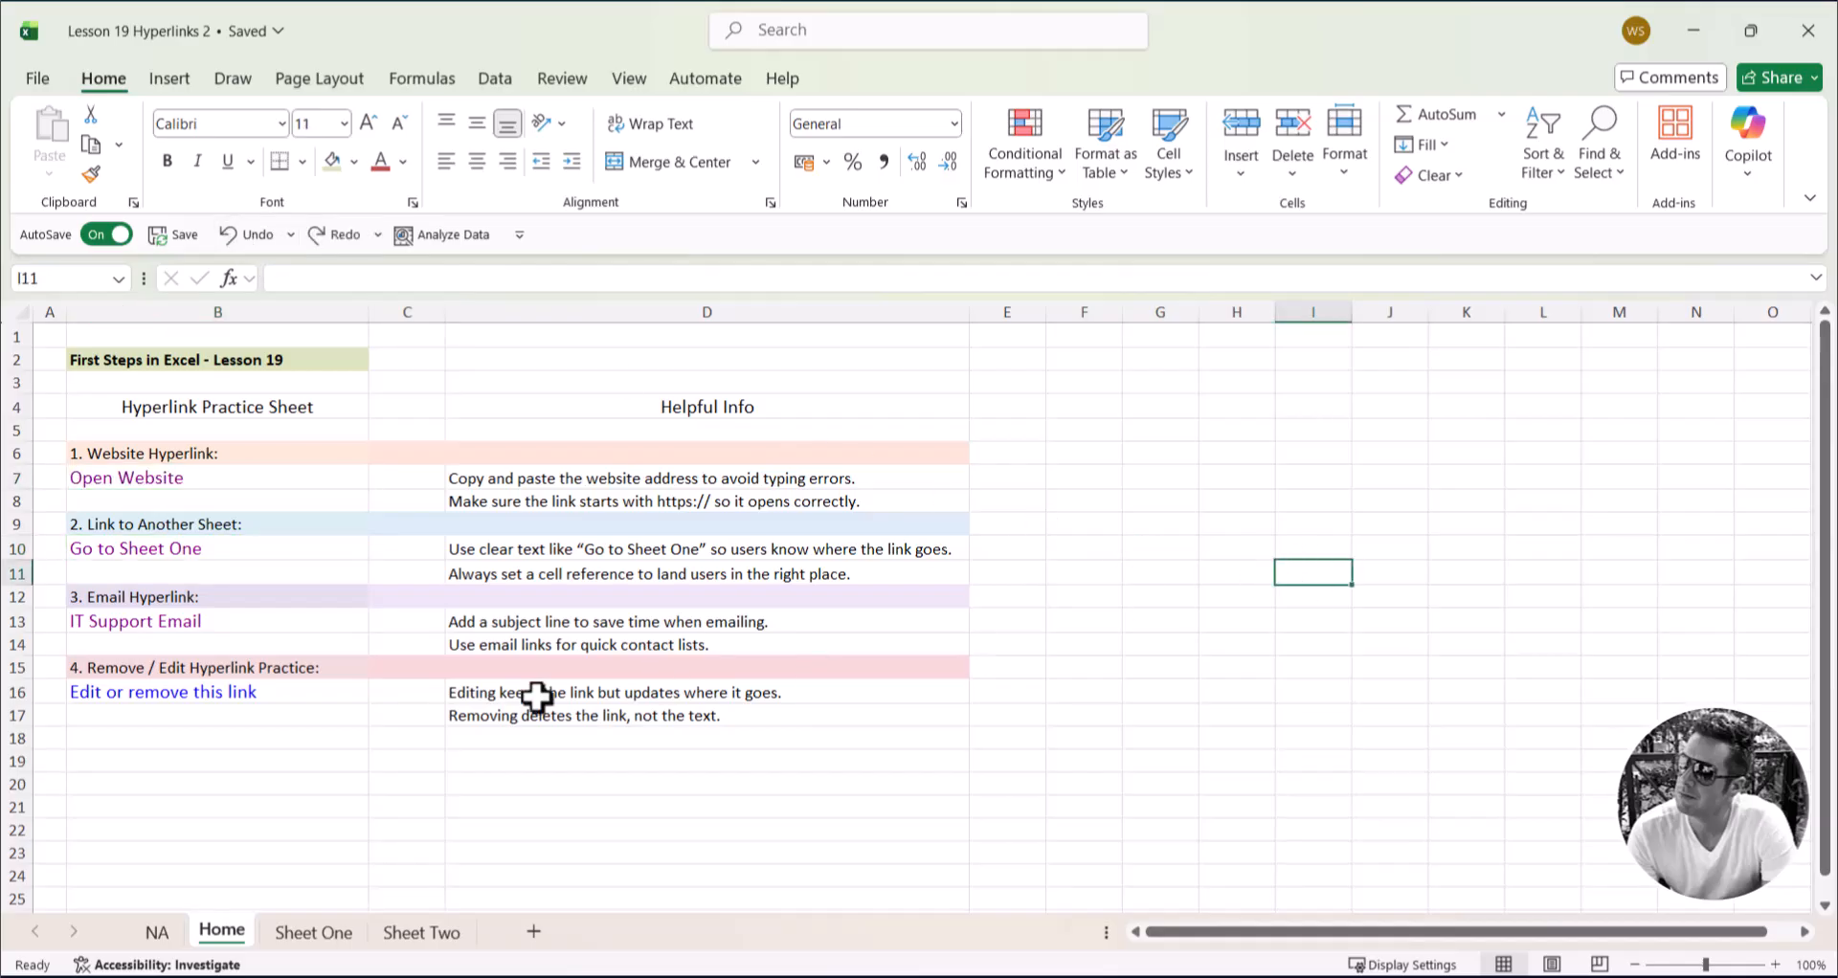
{"action": "right_click", "coordinate": [268, 697]}
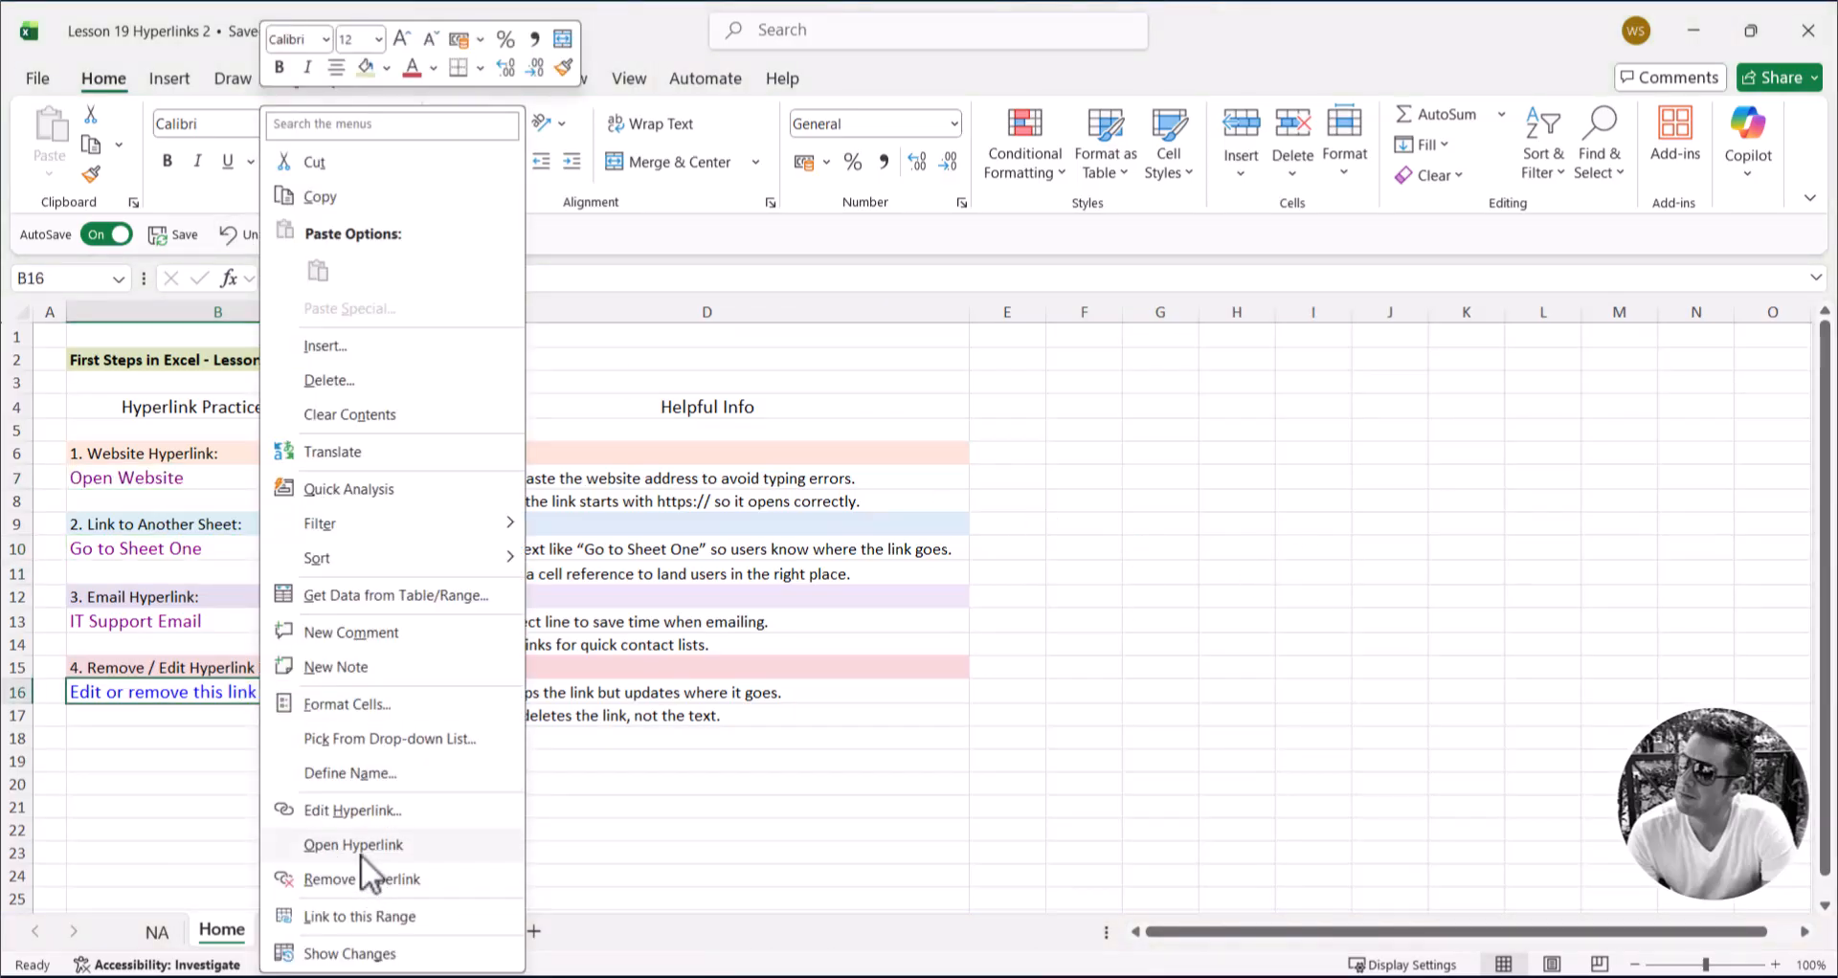
{"action": "left_click", "coordinate": [1368, 557]}
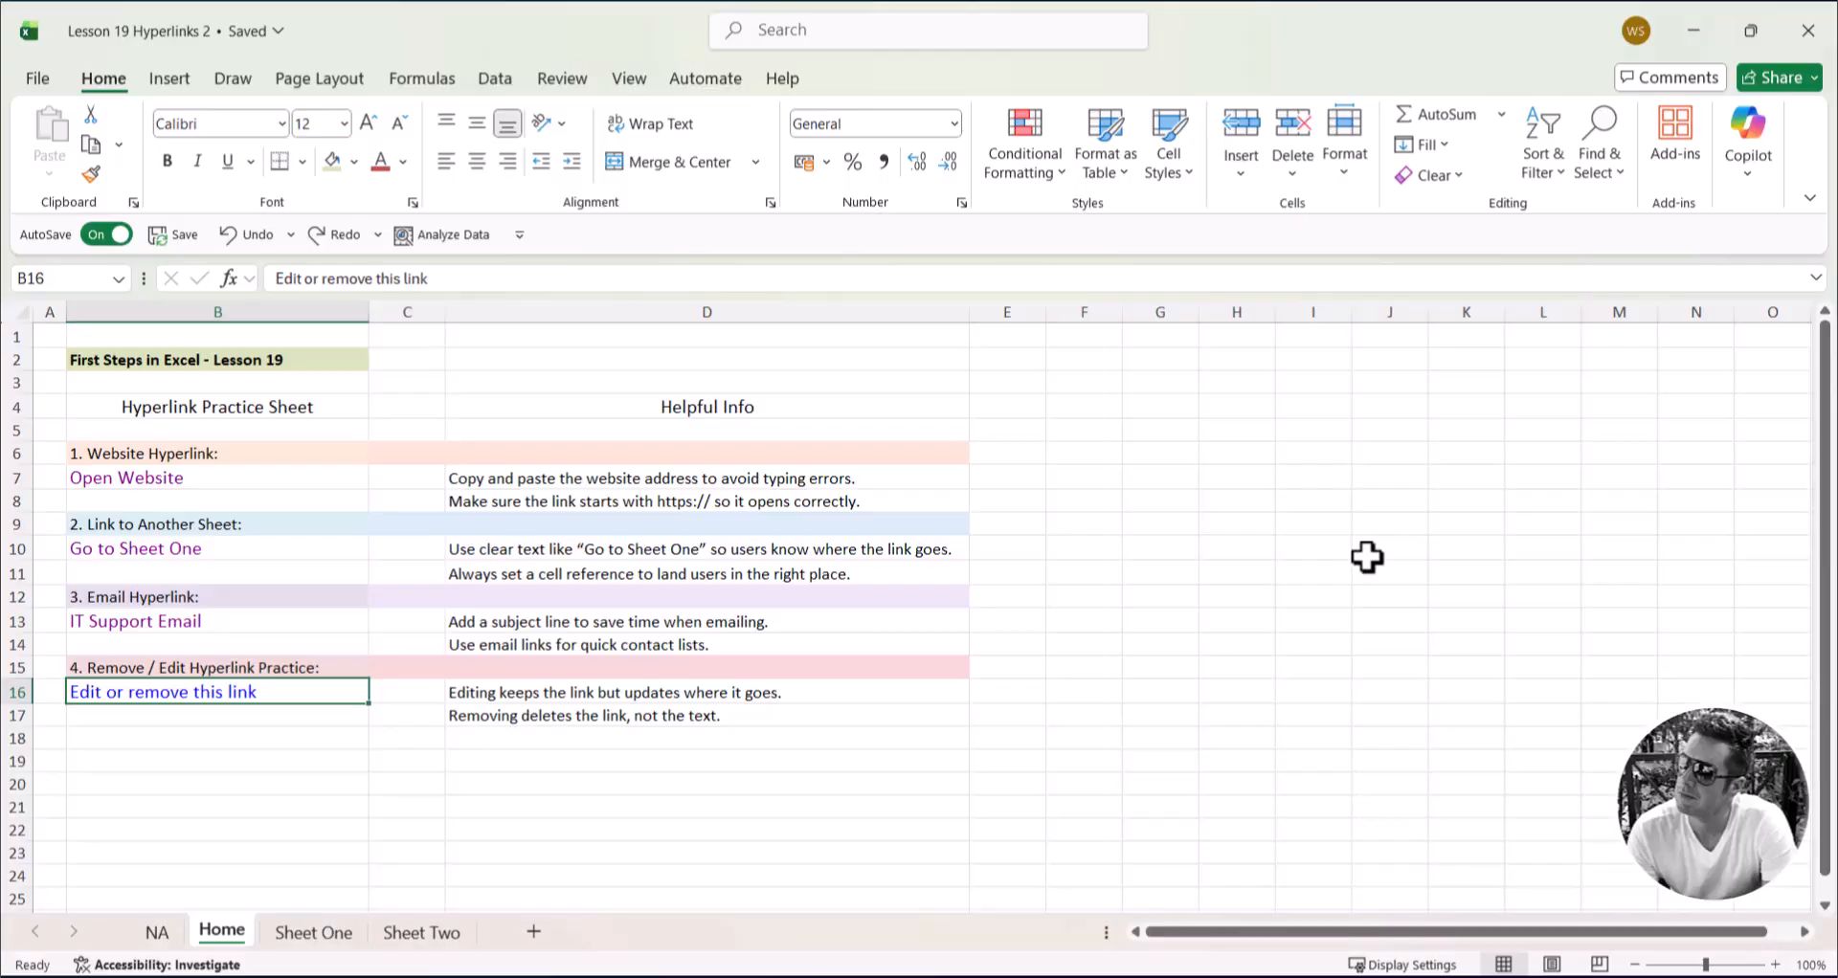
{"action": "left_click", "coordinate": [1368, 558]}
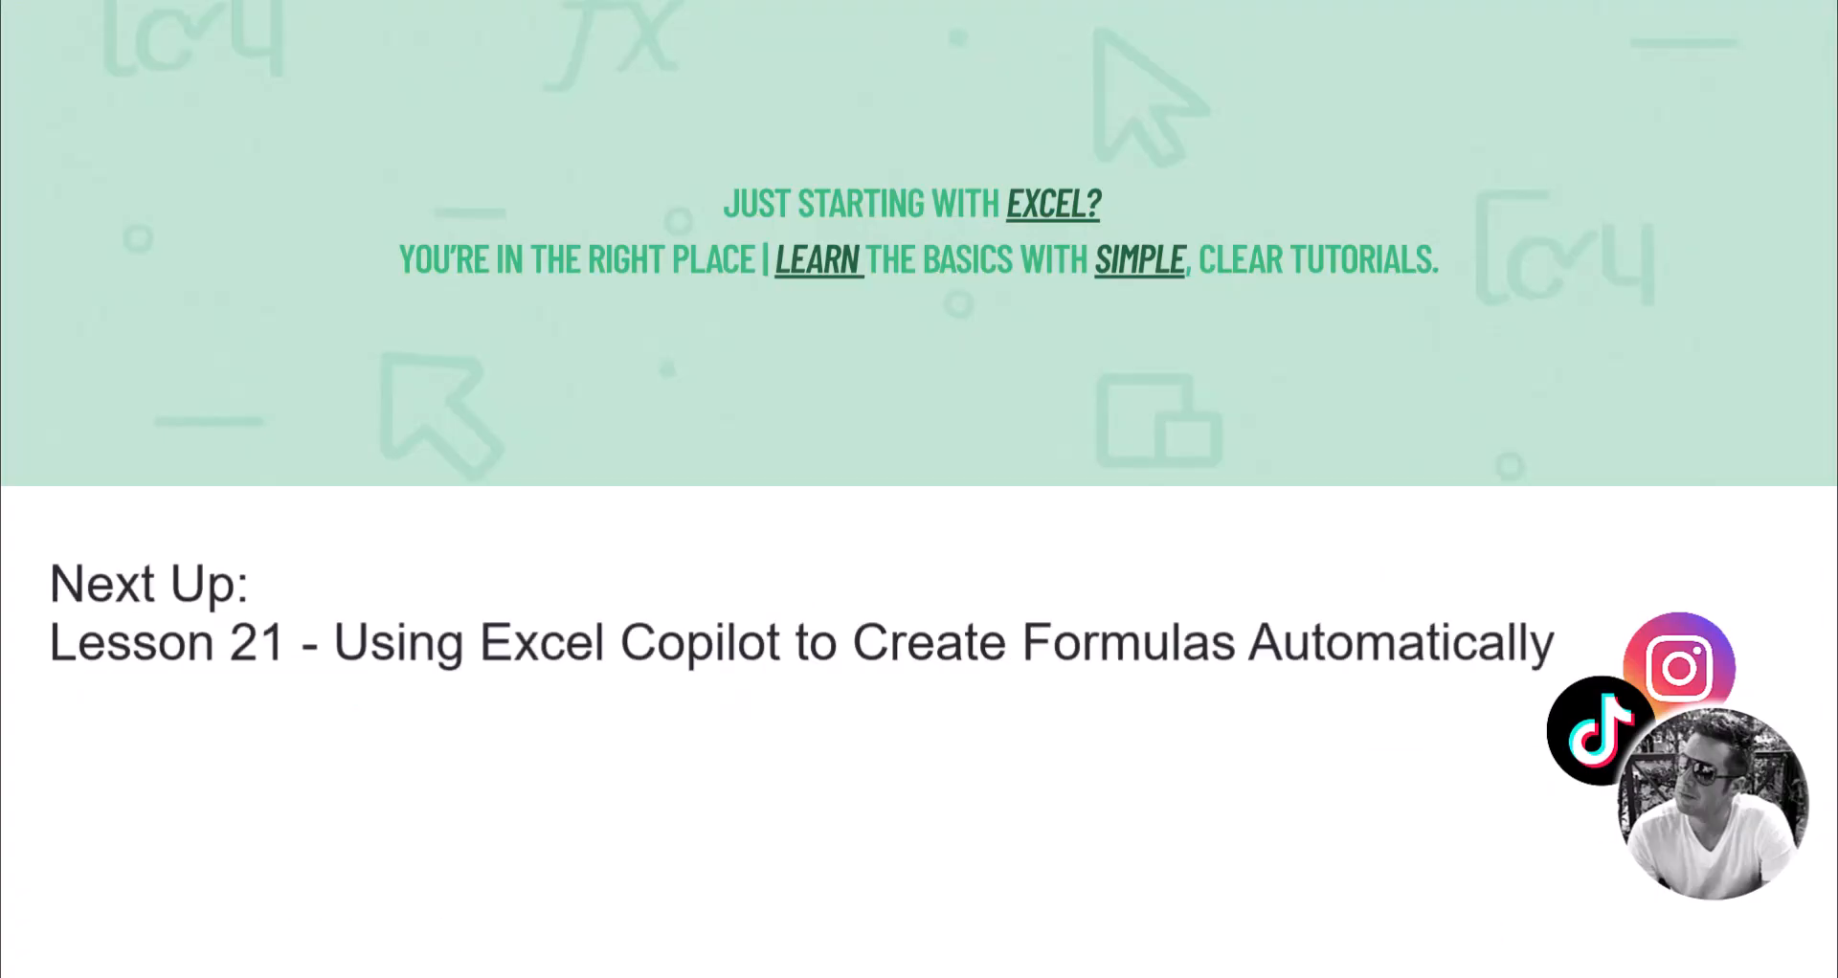